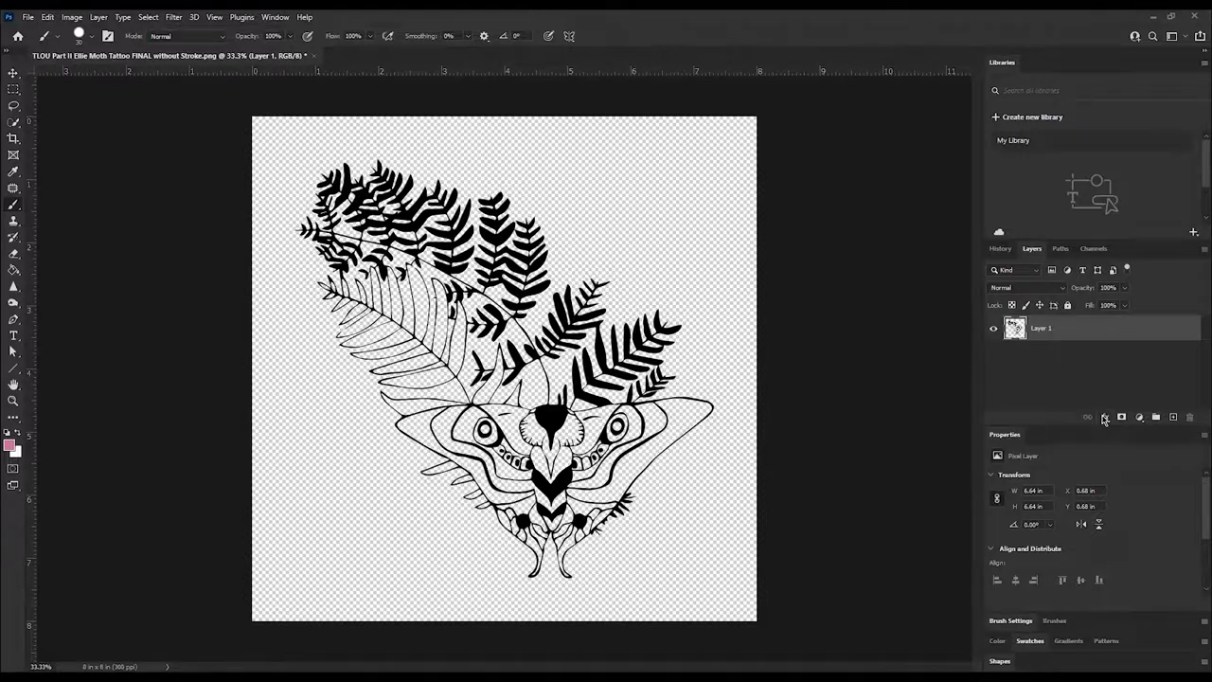
Add a white Stroke effect to the moth artwork layer with a size of 32 px
left_click(1104, 418)
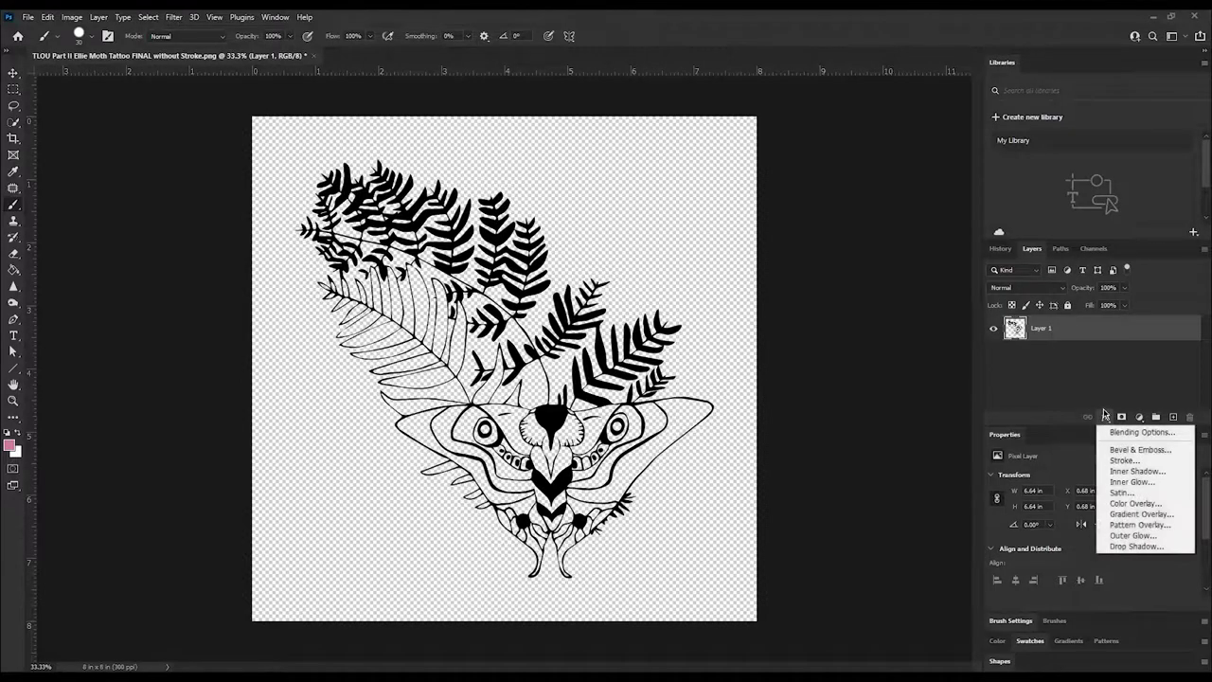
left_click(1138, 461)
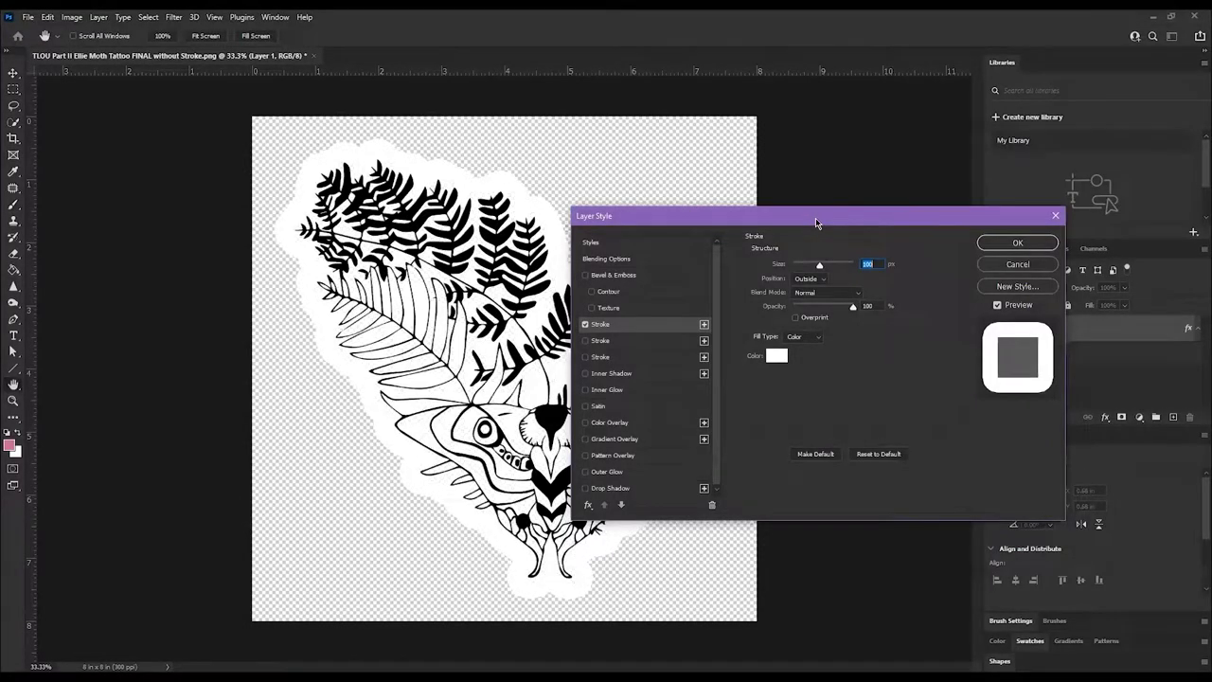
left_click_drag(817, 222, 955, 177)
left_click_drag(960, 224, 944, 221)
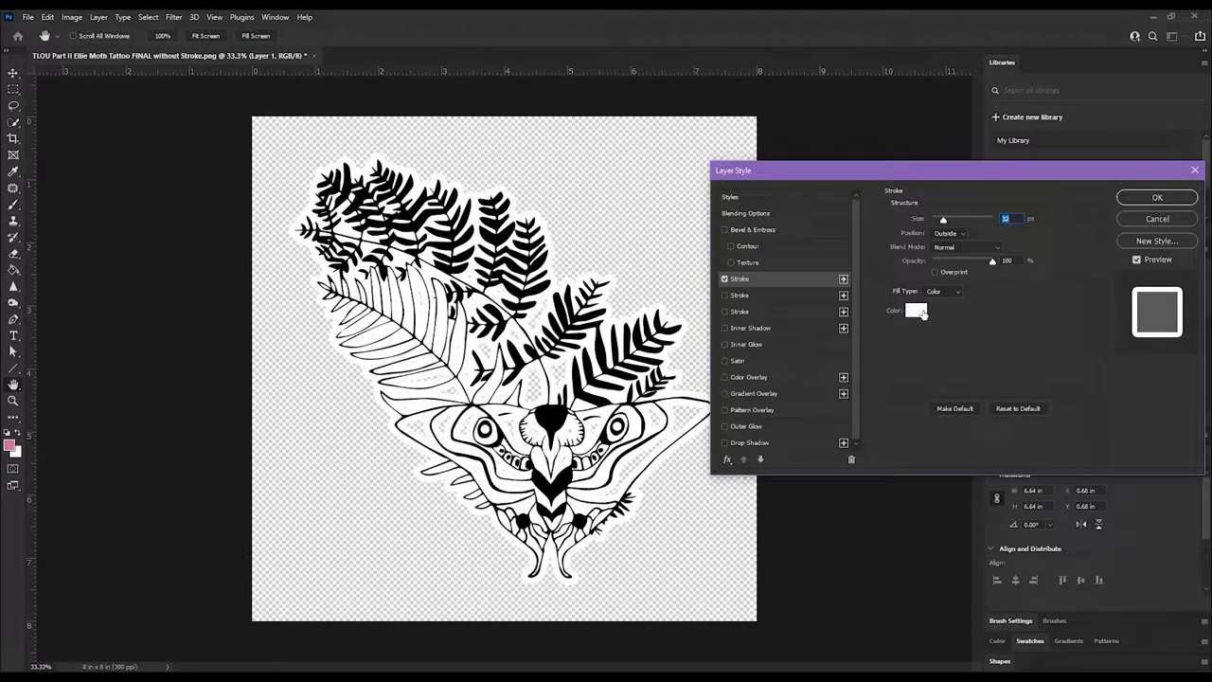
Try the Inside and Center positions for the stroke, and return it to Outside
left_click(944, 233)
left_click(940, 253)
left_click(947, 233)
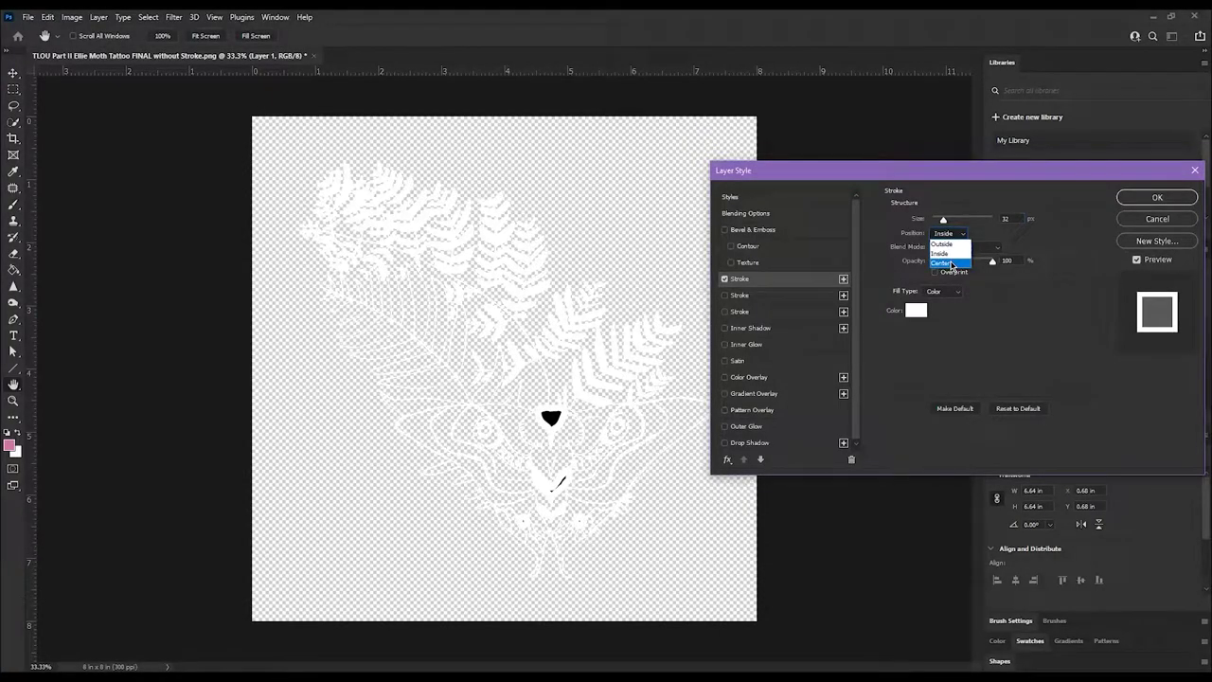
left_click(943, 263)
left_click(947, 233)
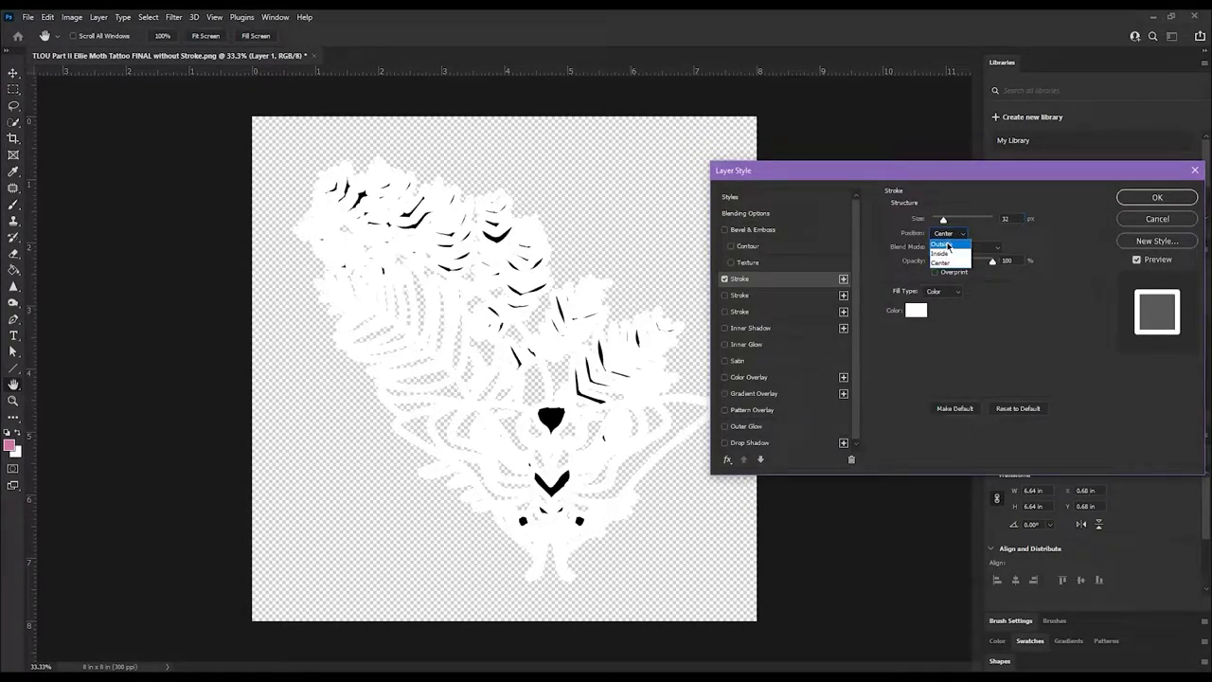
left_click(942, 245)
Set the stroke's size to 111 px and apply the layer style
mouse_move(943, 219)
left_mouse_down()
mouse_move(951, 231)
mouse_move(933, 230)
mouse_move(943, 223)
left_mouse_up()
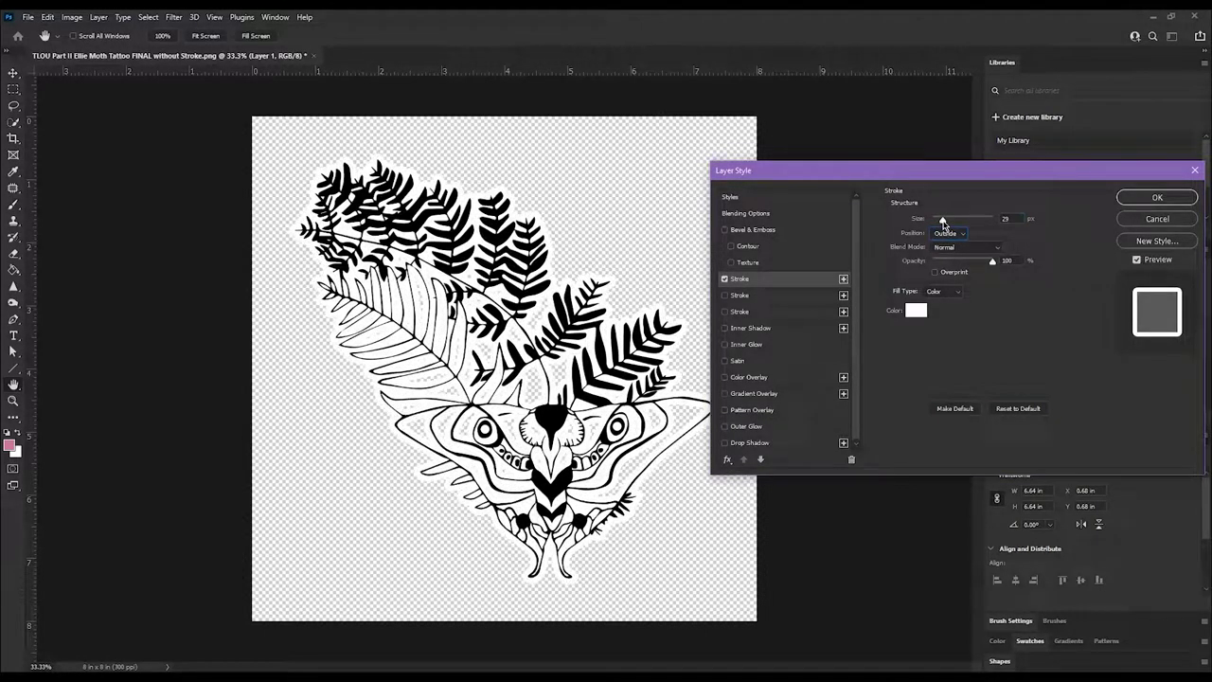
left_click_drag(944, 225, 945, 225)
left_click_drag(944, 227, 963, 232)
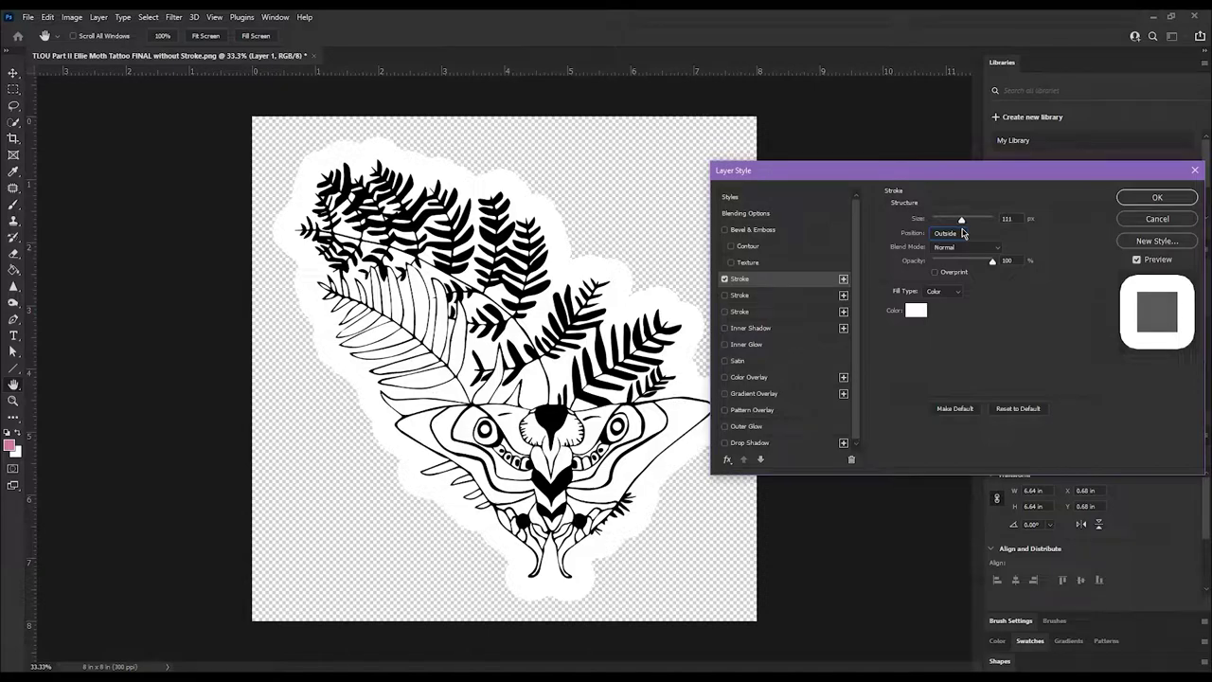
left_click(1136, 198)
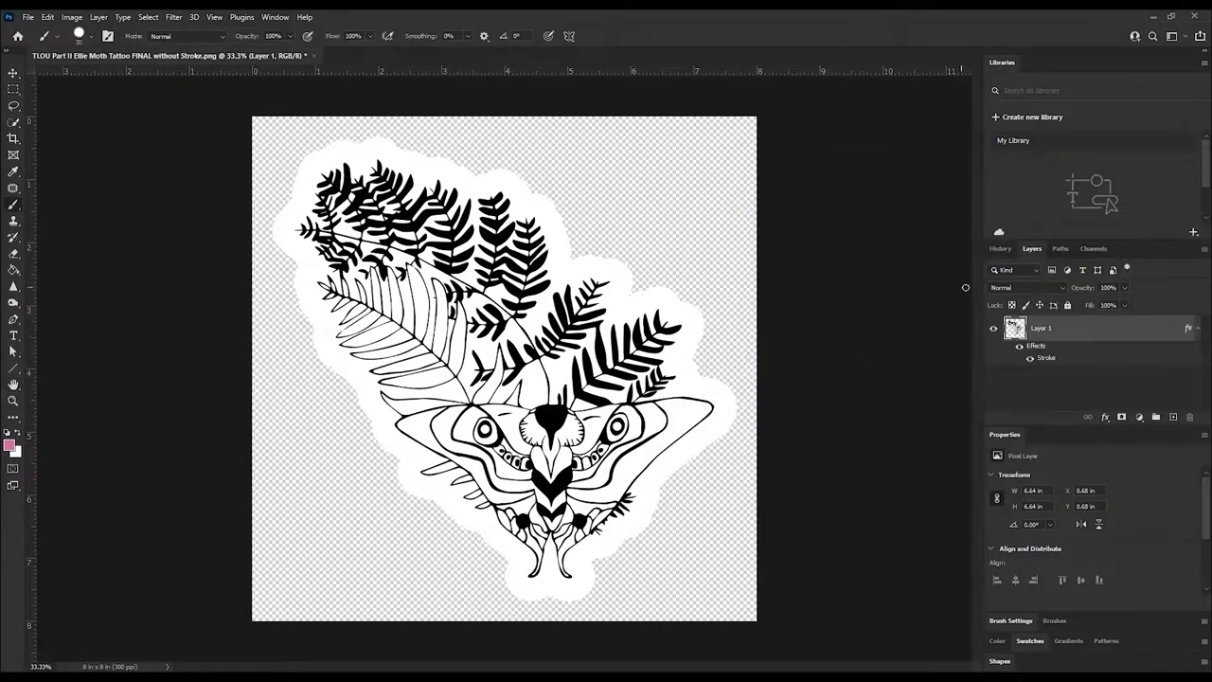
Duplicate Layer 1 under the name Layer 1 copy and merge both layers into one
right_click(1061, 331)
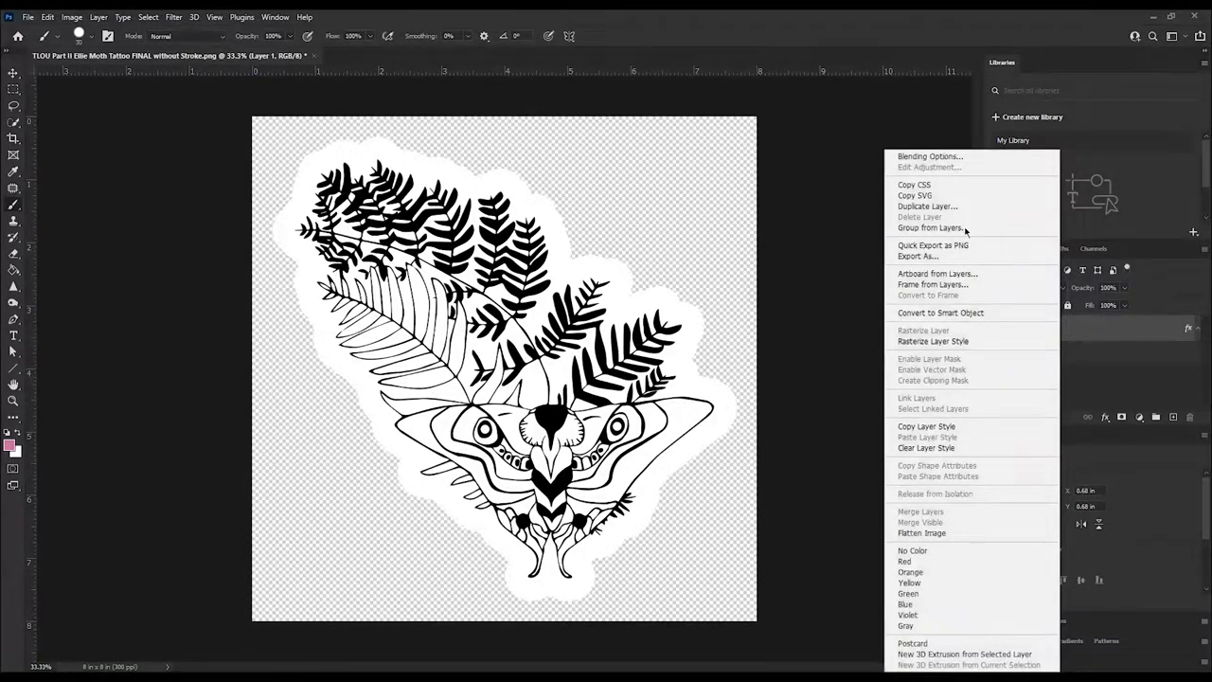
left_click(928, 205)
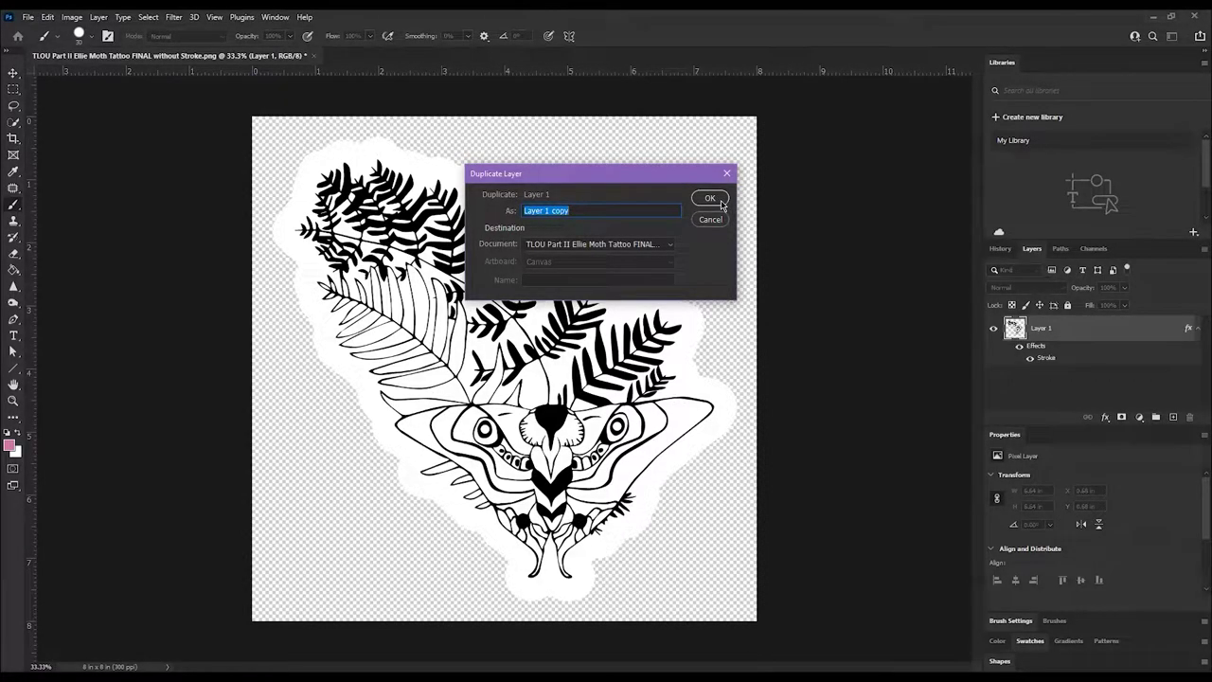
left_click(718, 201)
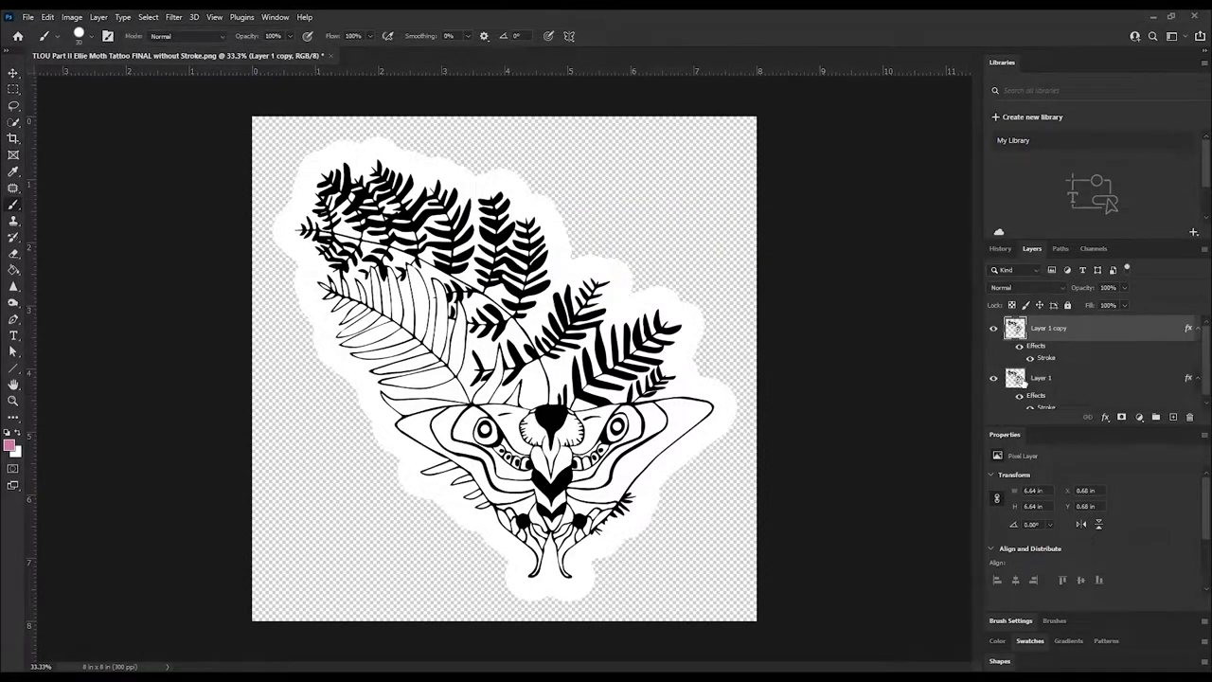
left_click(1065, 379, "shift")
right_click(1065, 378)
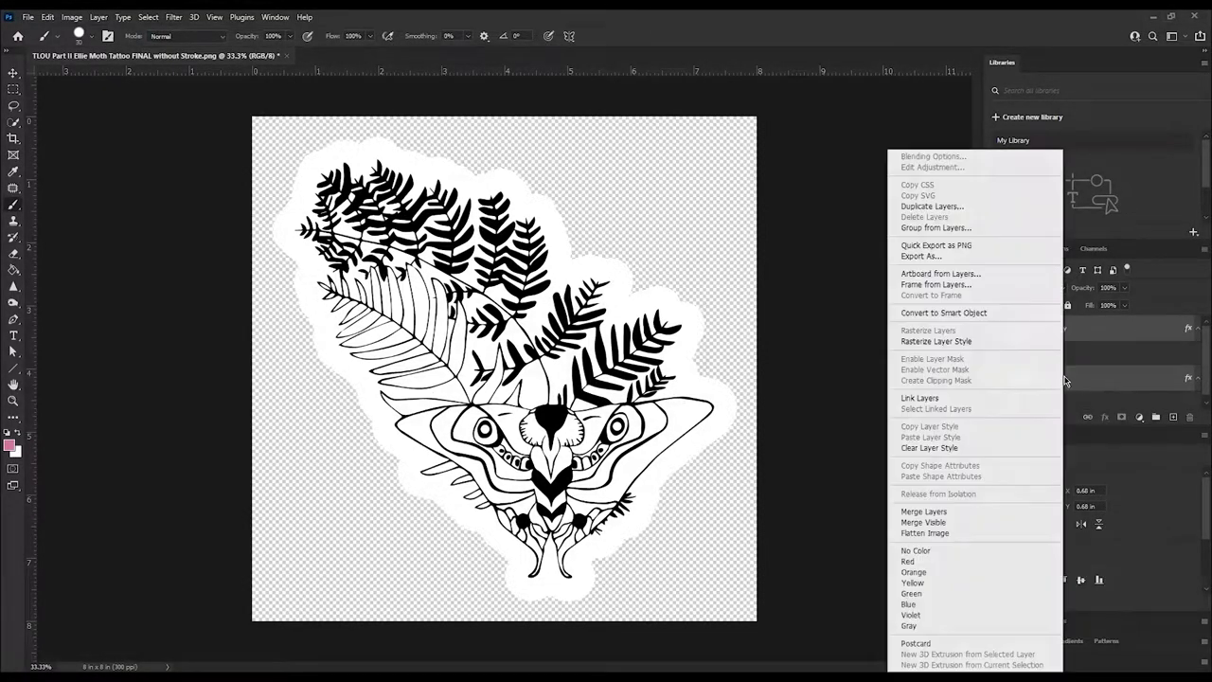
left_click(948, 512)
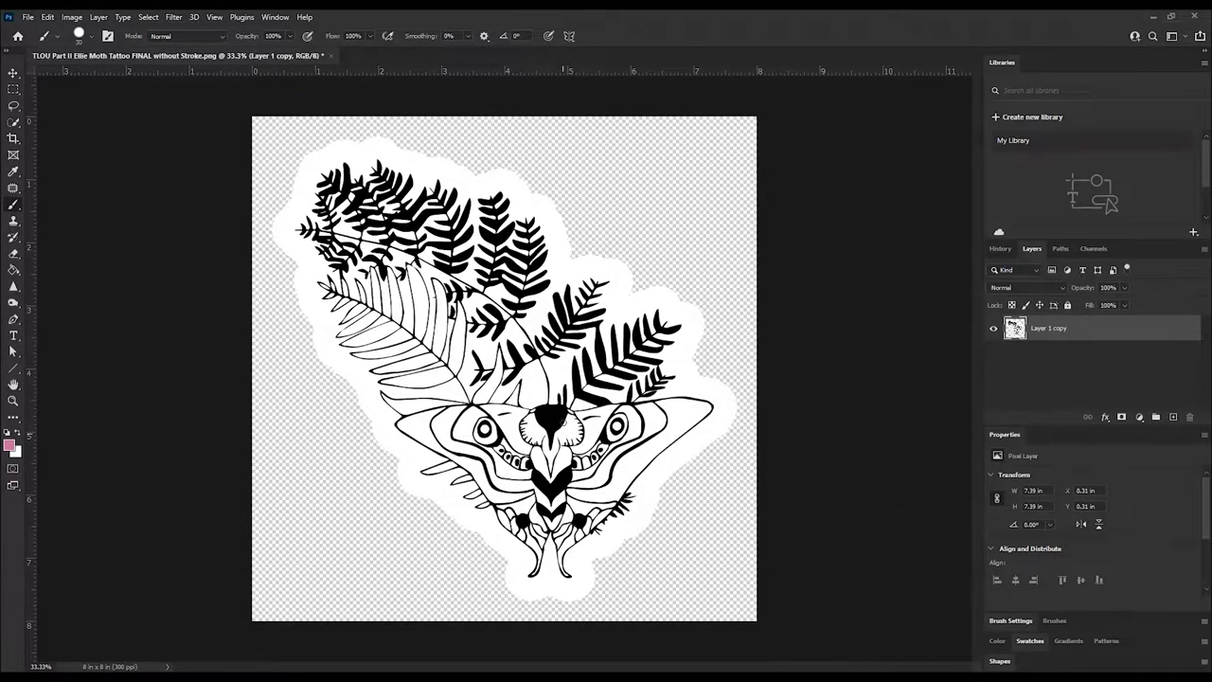
Select the whole artwork including its white border using the Quick Selection tool with the brush enlarged to 1300 px
left_click(13, 124)
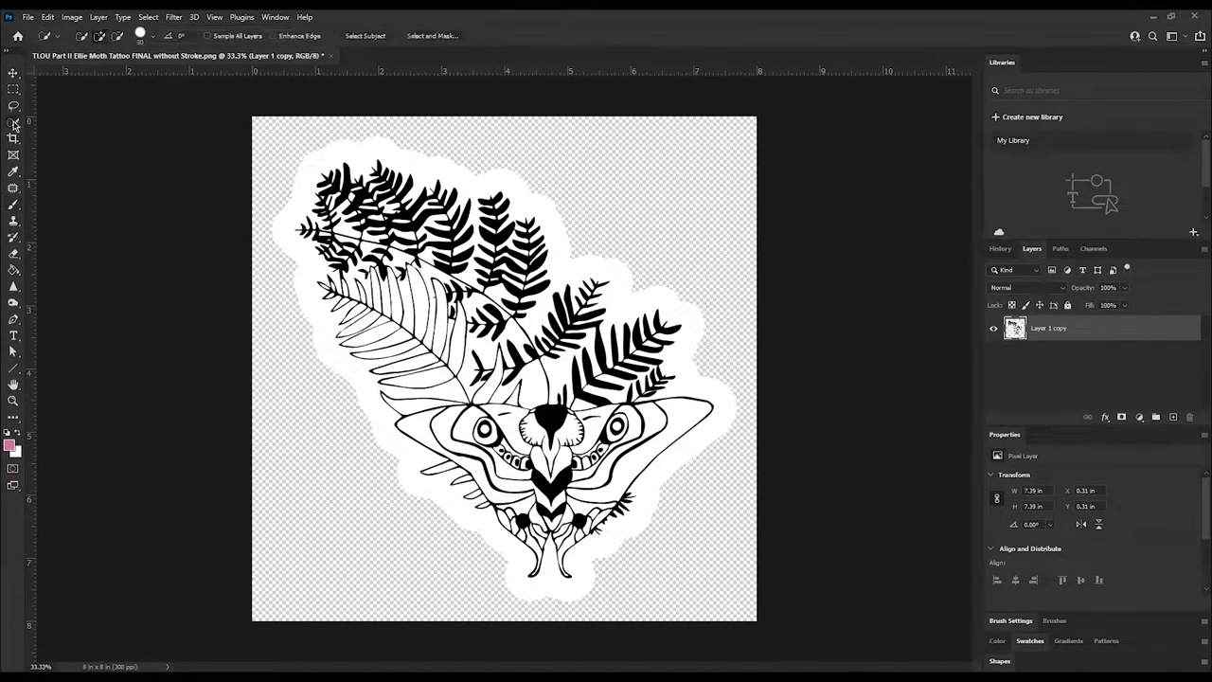
right_click(15, 125)
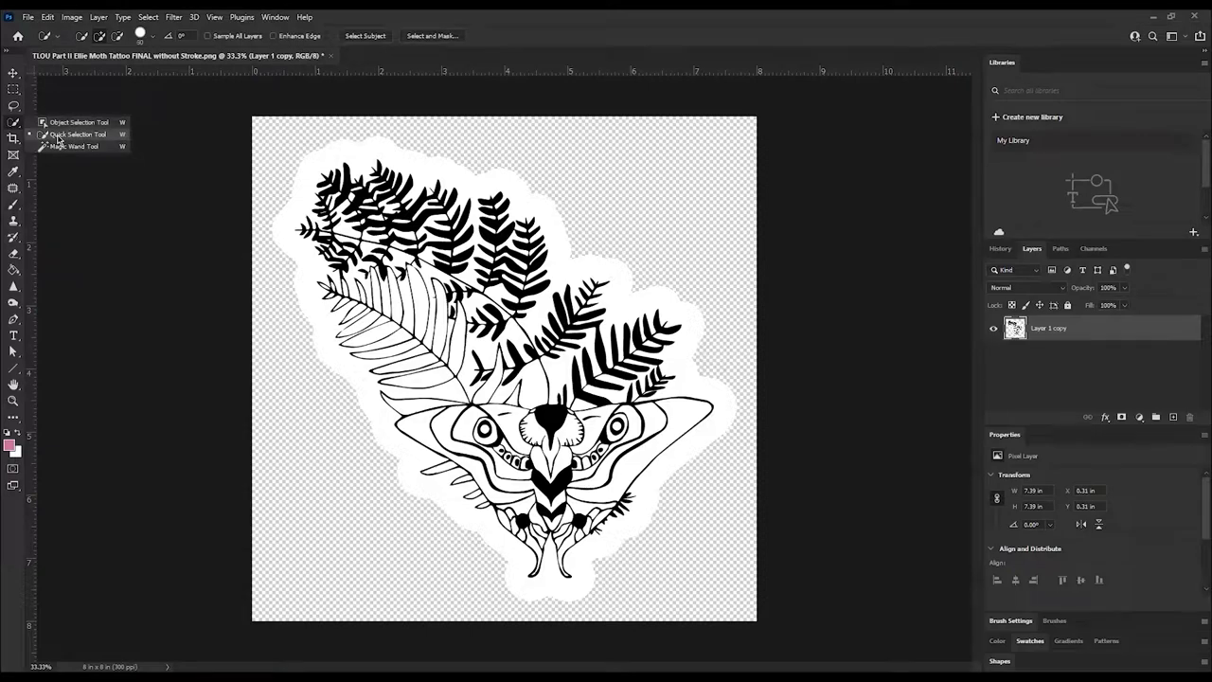
left_click(58, 140)
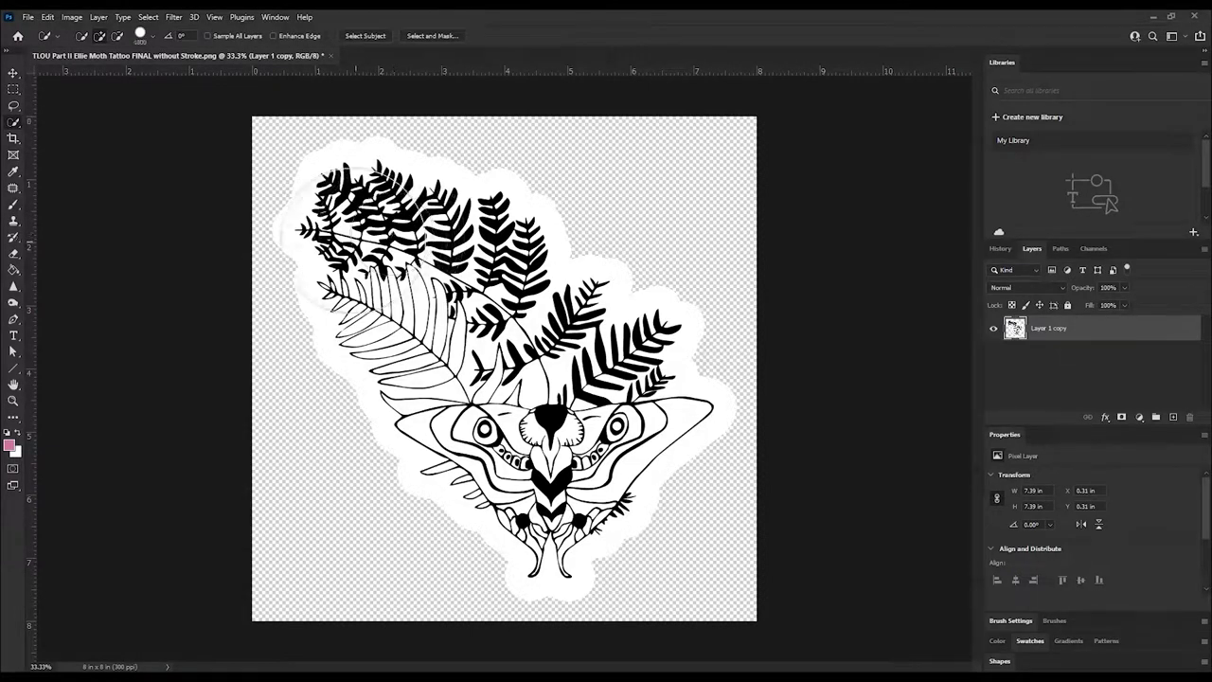
key("bracketright")
key("bracketright")
key("bracketright")
key("bracketright")
key("bracketright")
key("bracketright")
key("bracketright")
key("bracketright")
key("bracketright")
key("bracketright")
left_click(746, 407)
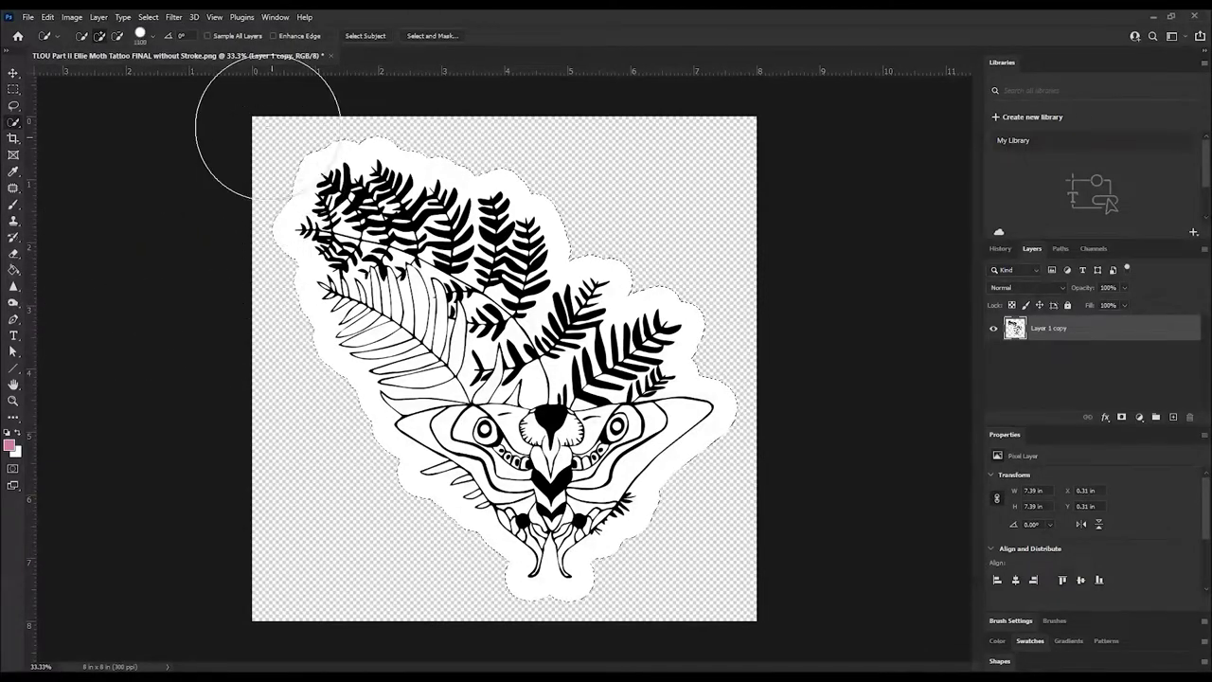
Contract the artwork selection by 20 pixels
left_click(147, 17)
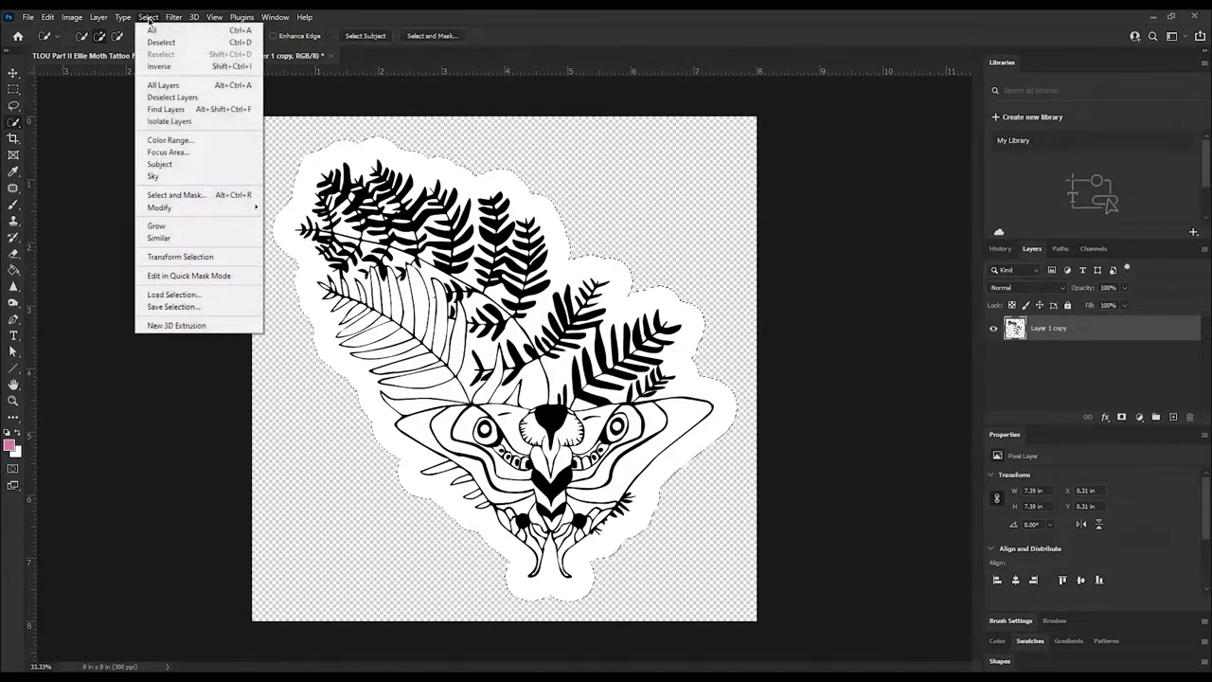
mouse_move(199, 207)
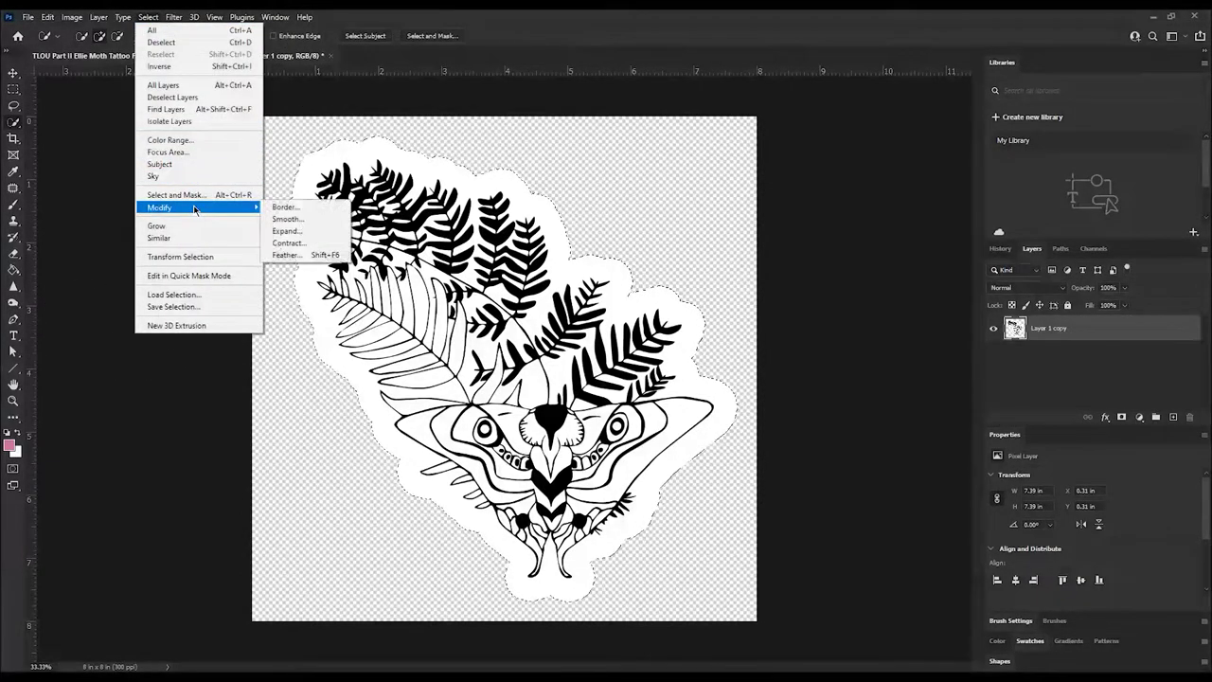
left_click(284, 243)
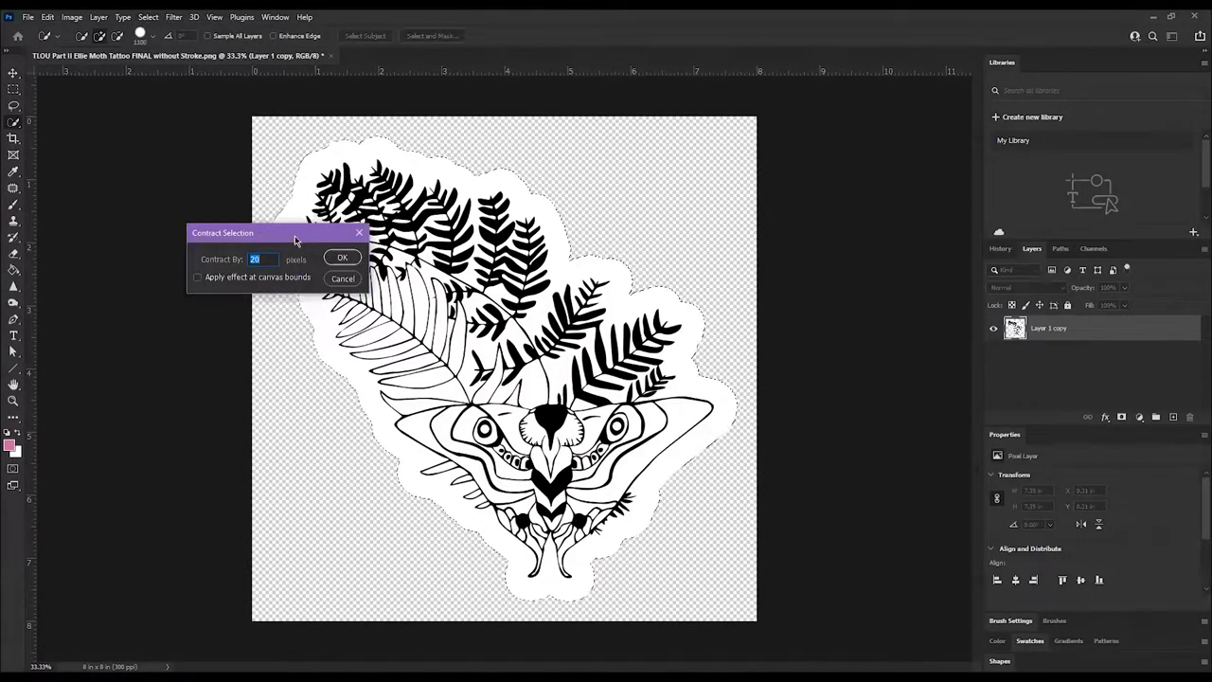
left_click_drag(300, 238, 777, 222)
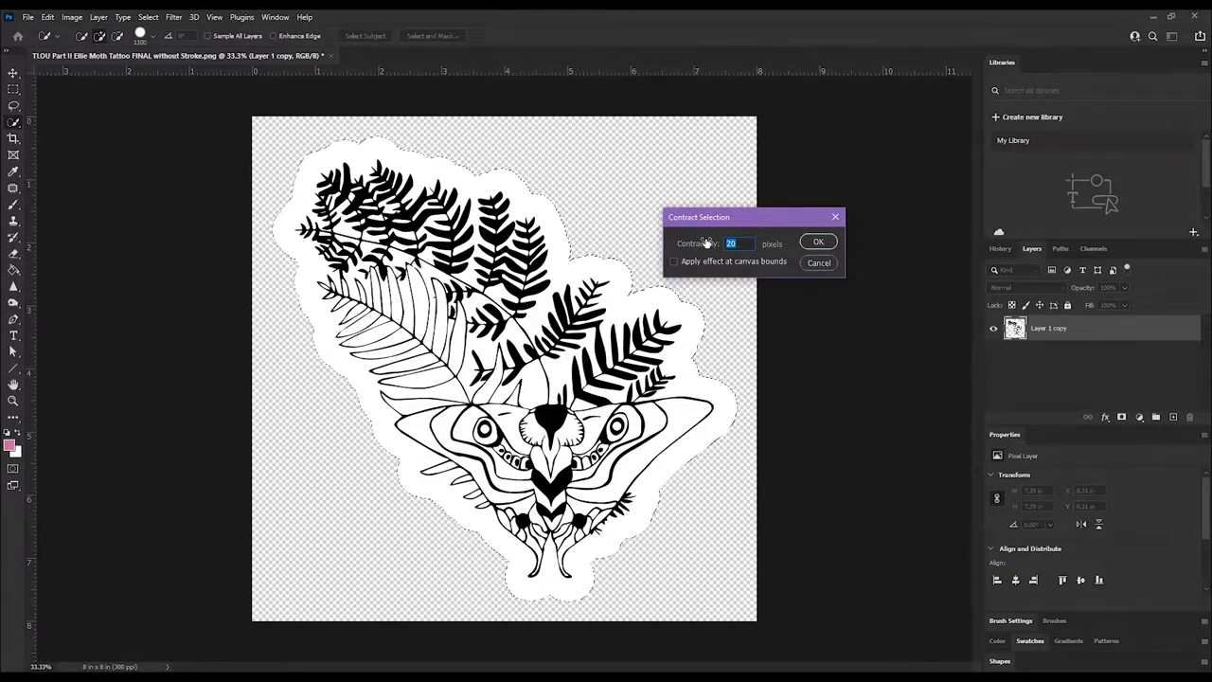
key("Return")
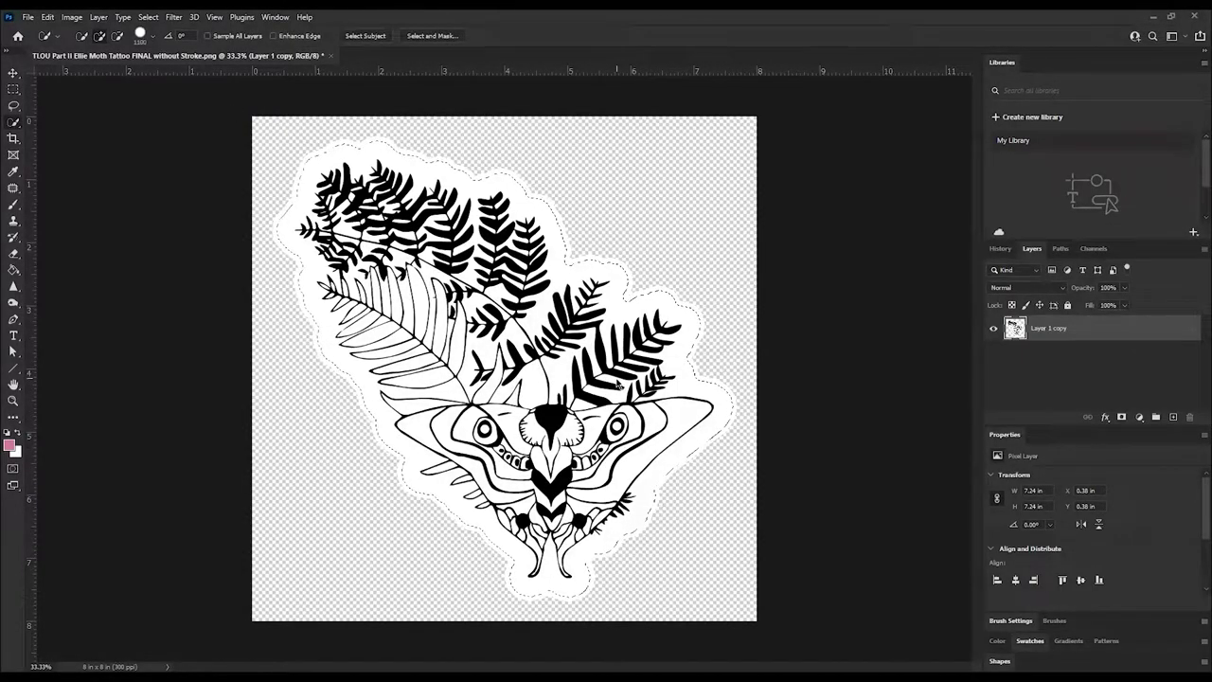
Smooth the contracted selection with a sample radius of 20 pixels
left_click(170, 15)
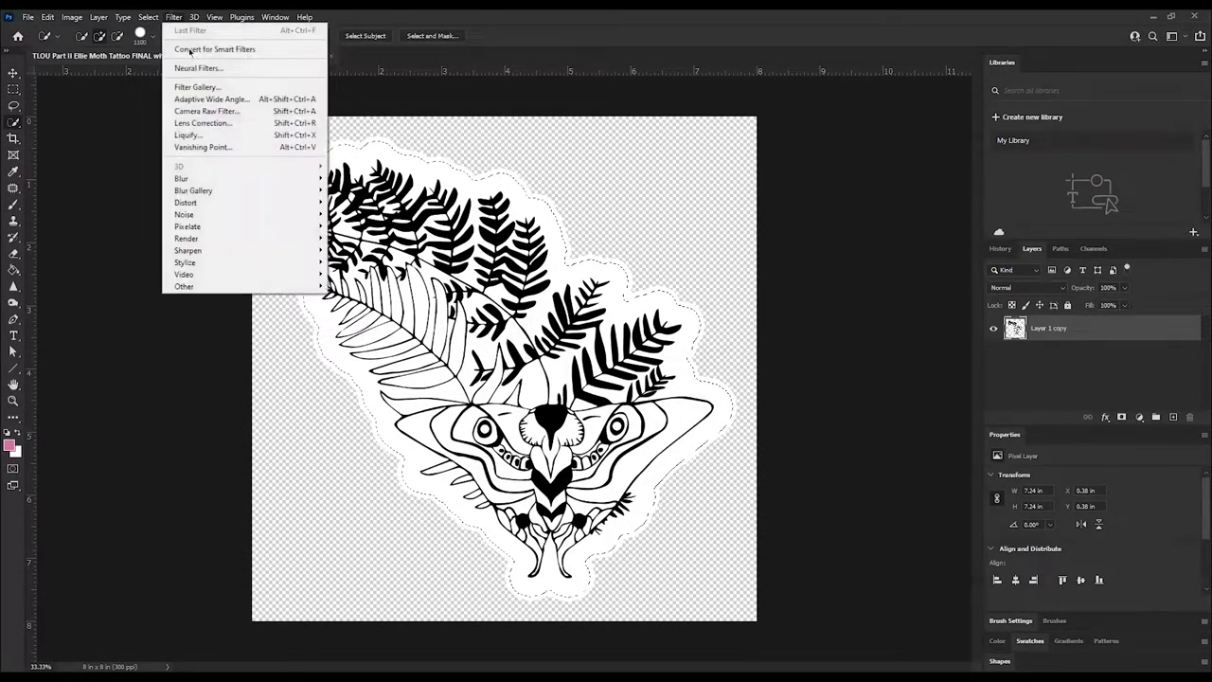
mouse_move(131, 11)
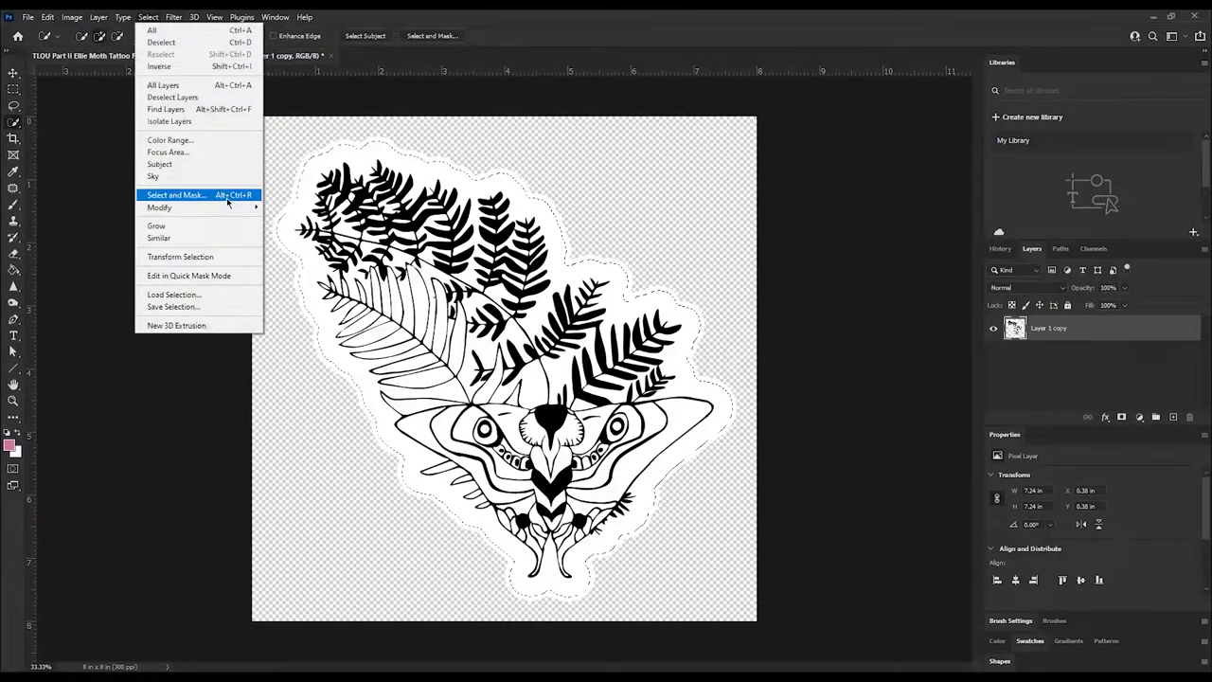
mouse_move(237, 207)
left_click(282, 220)
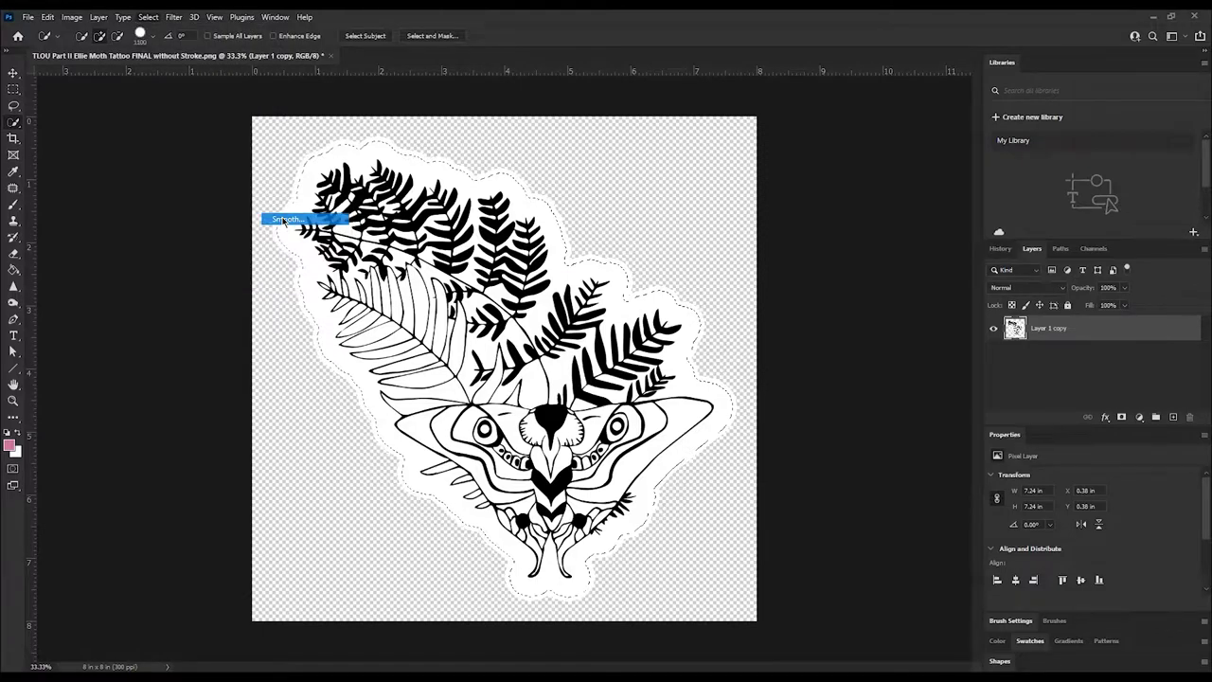
key("Return")
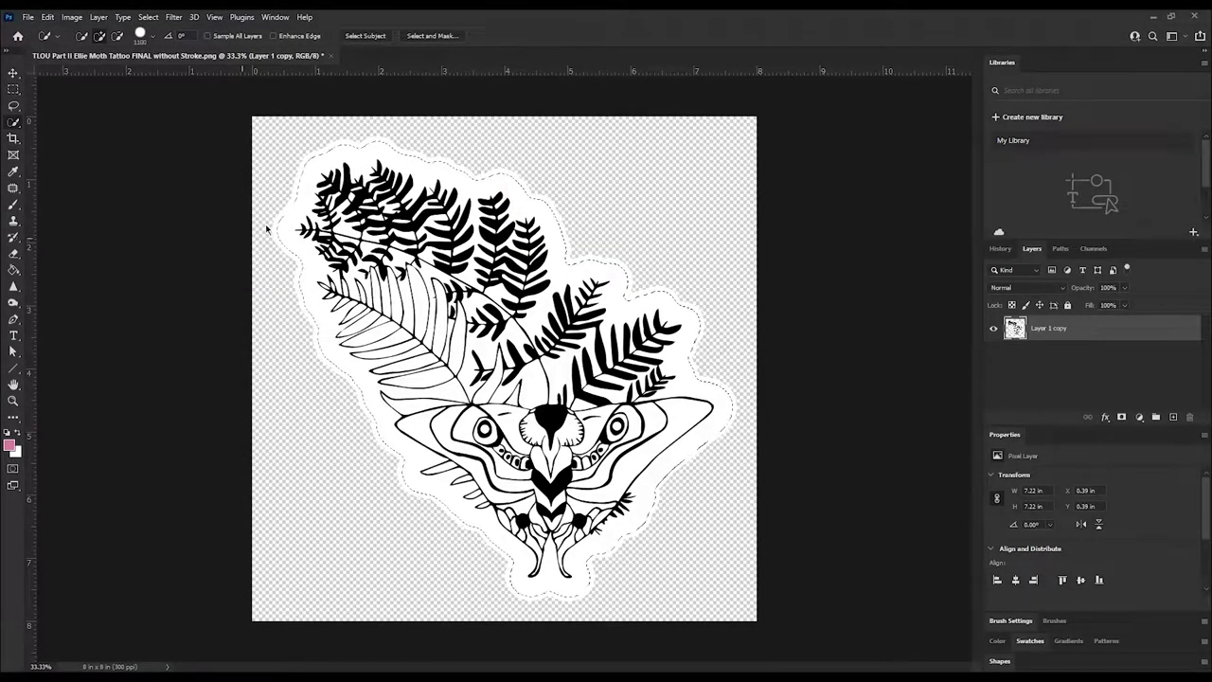
Invert the selection, delete the outer rim of the white border, and deselect
left_click(146, 17)
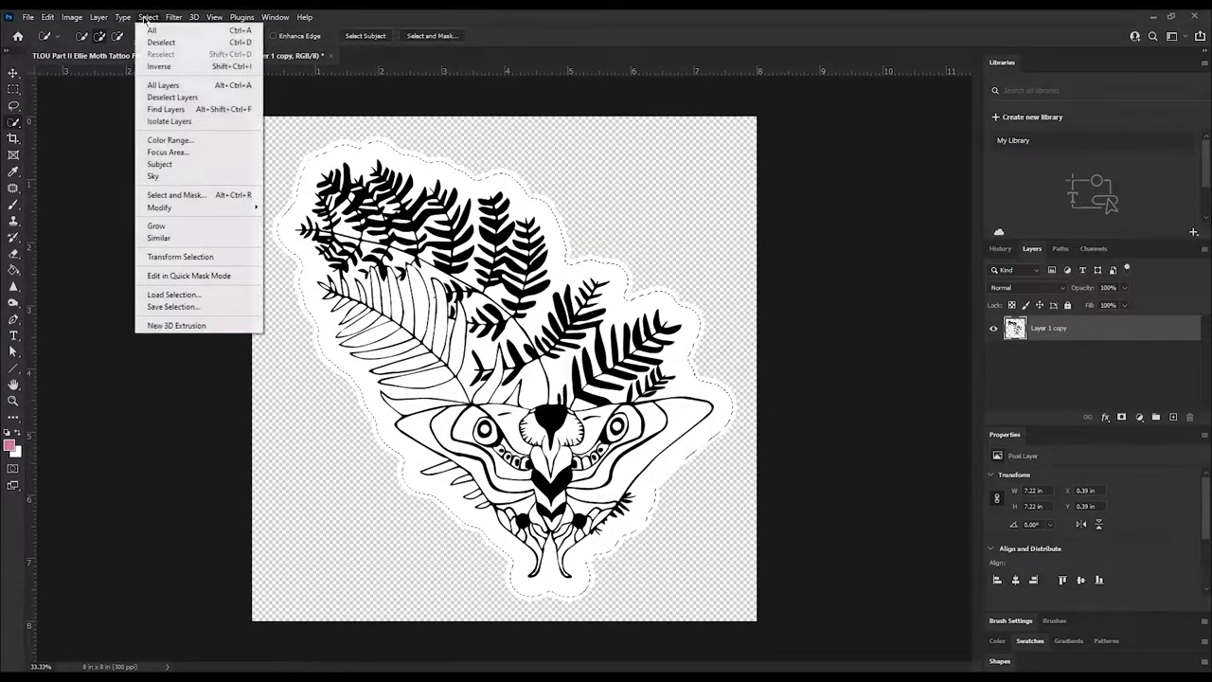
left_click(160, 67)
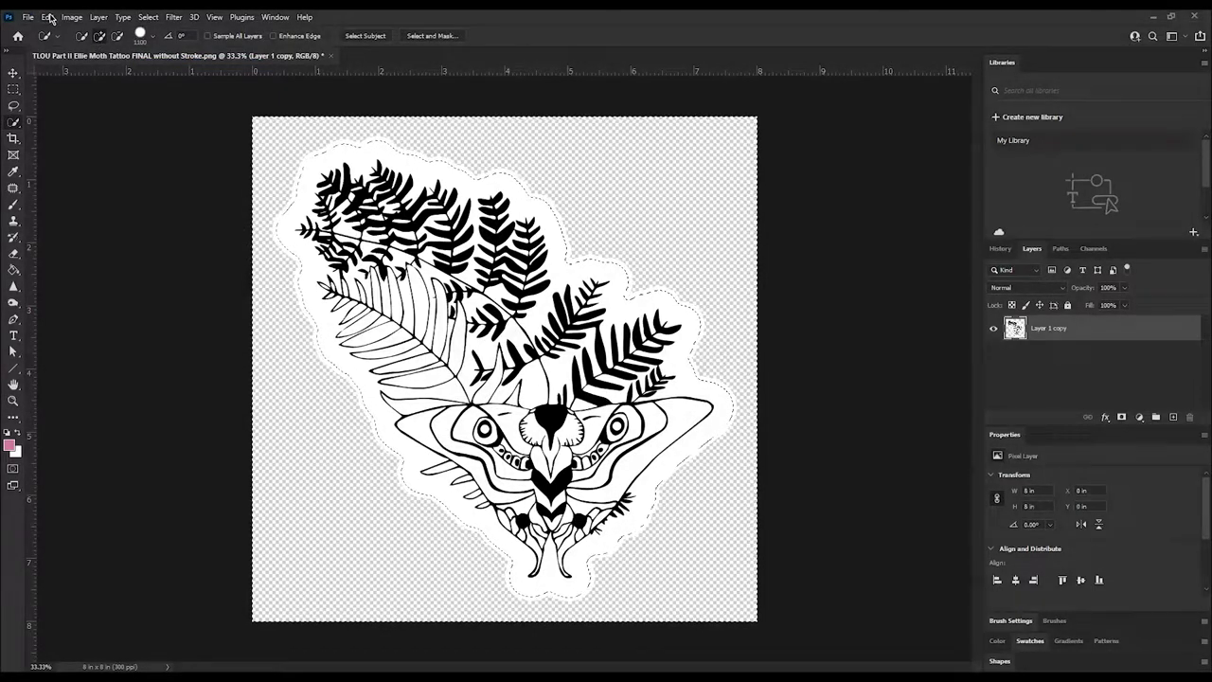
key("Delete")
key("ctrl+d")
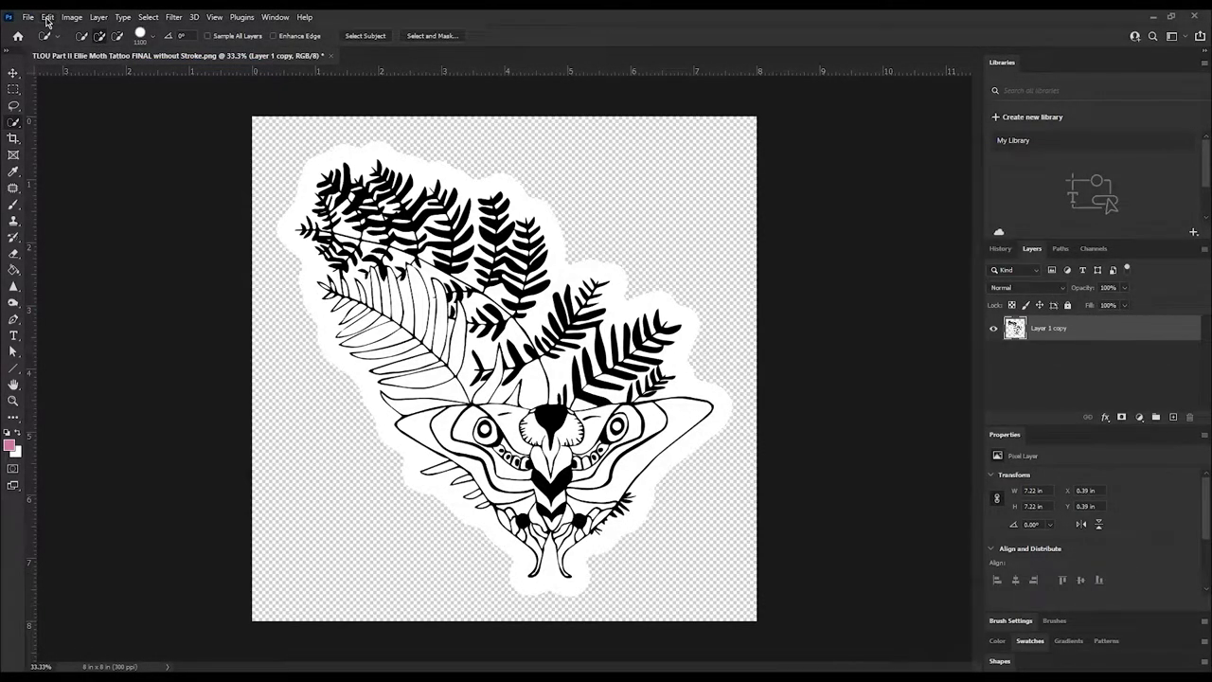
Select the trimmed artwork with its white border again using the Quick Selection tool
left_click(551, 511)
key("ctrl+d")
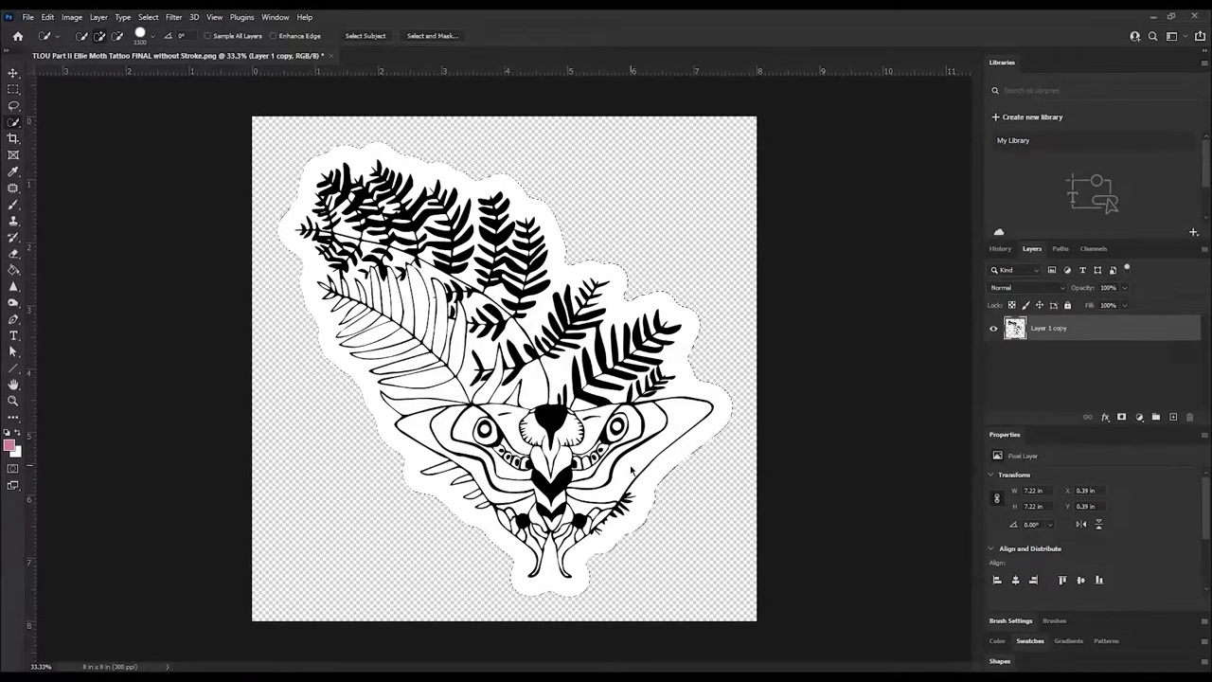
left_click(147, 17)
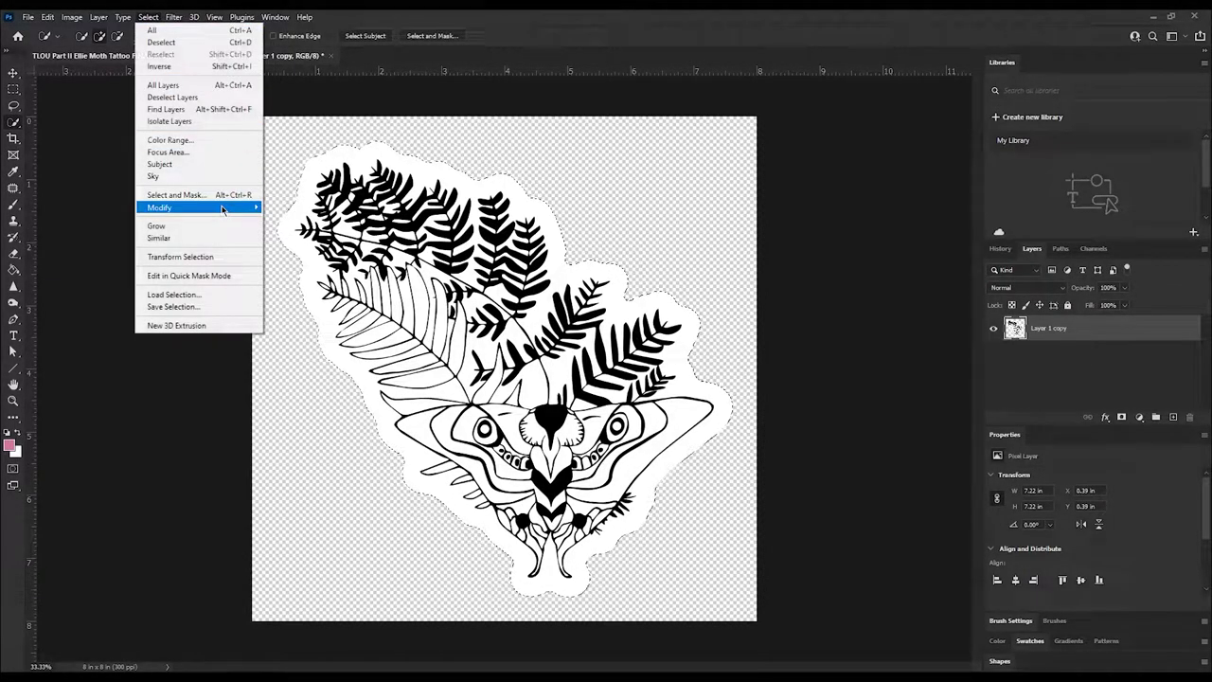
mouse_move(223, 208)
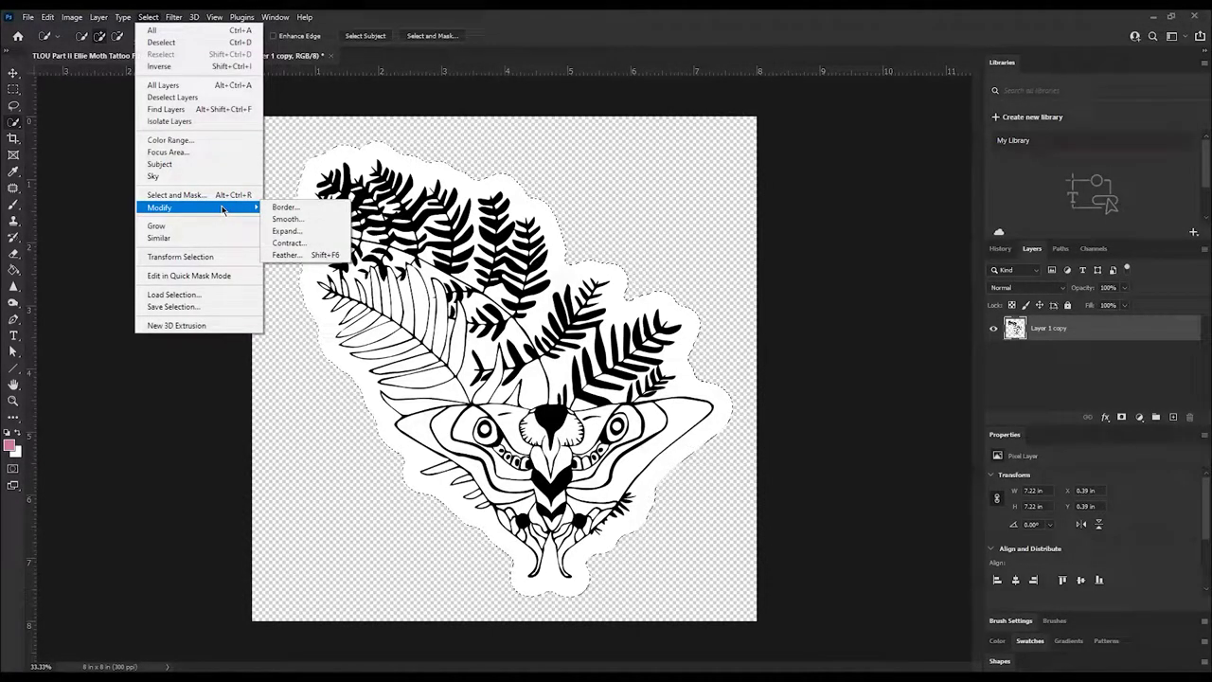
left_click(287, 219)
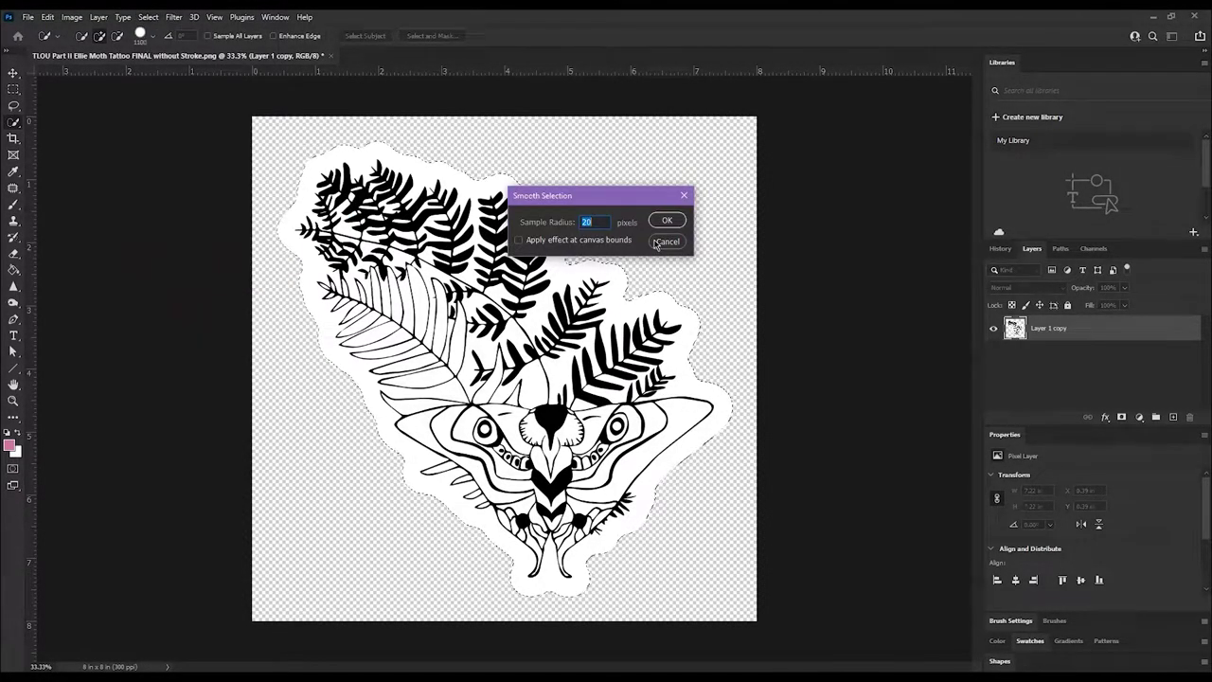
left_click(663, 242)
Contract the artwork selection by 20 pixels
left_click(148, 17)
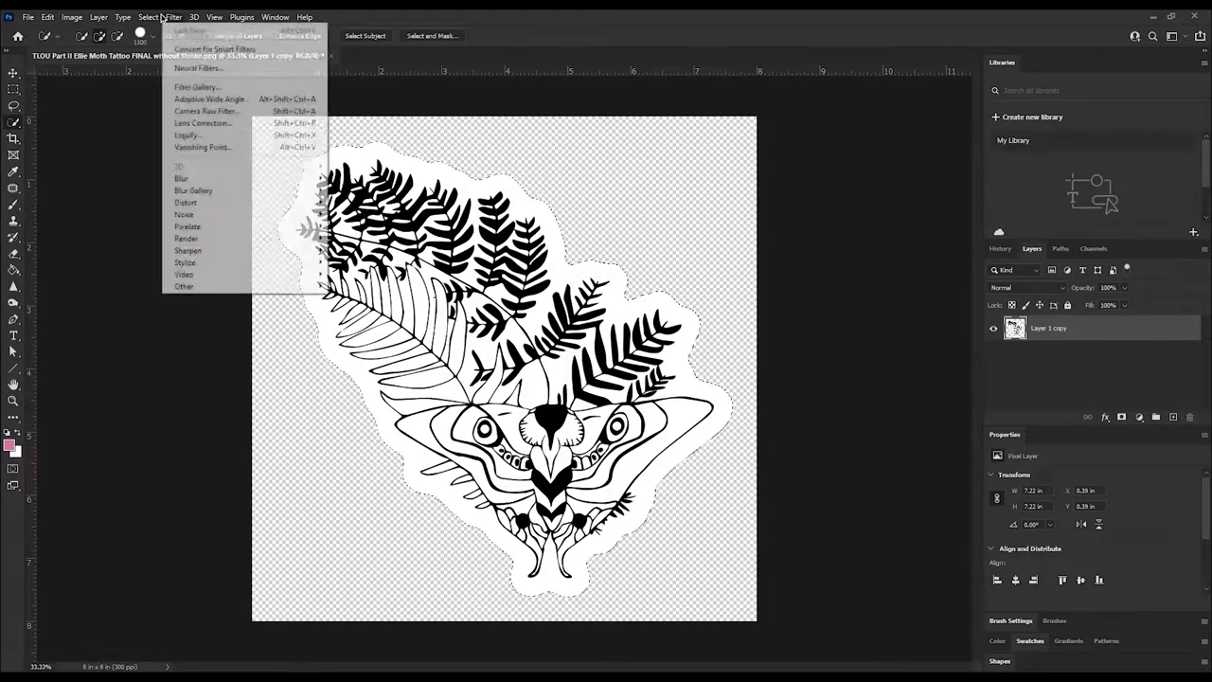
mouse_move(237, 208)
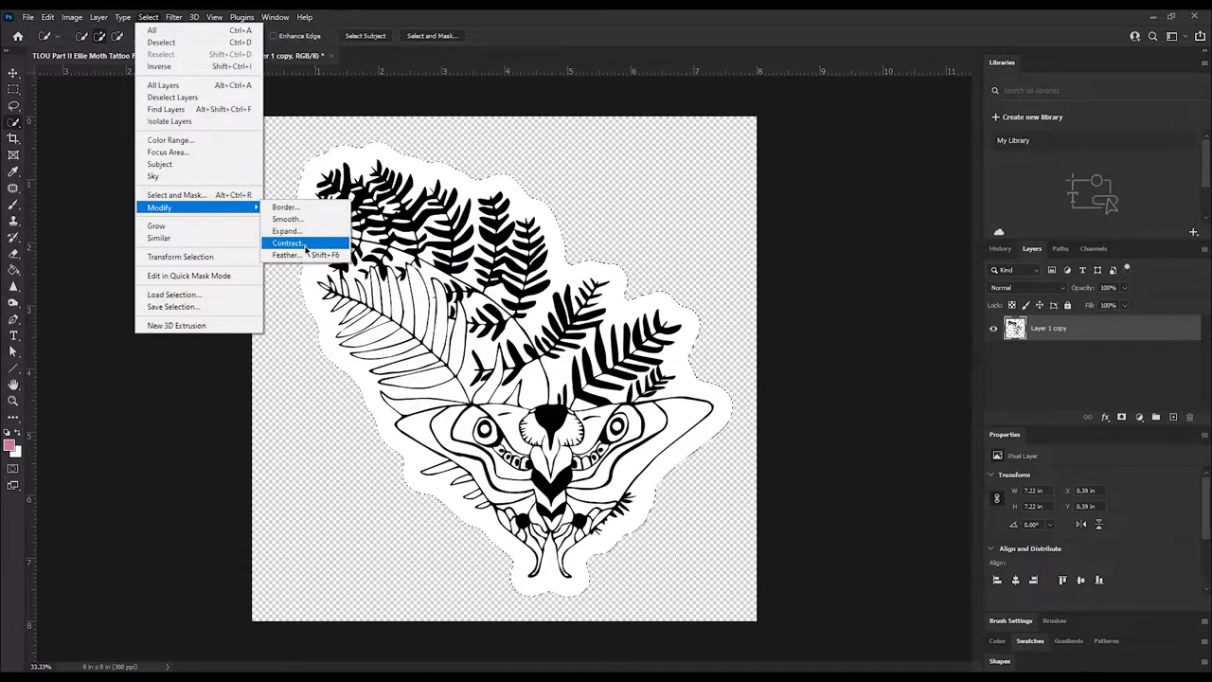
left_click(303, 244)
key("Return")
Invert the selection, clear the rim of the white border outside the artwork, and deselect
left_click(148, 17)
left_click(161, 67)
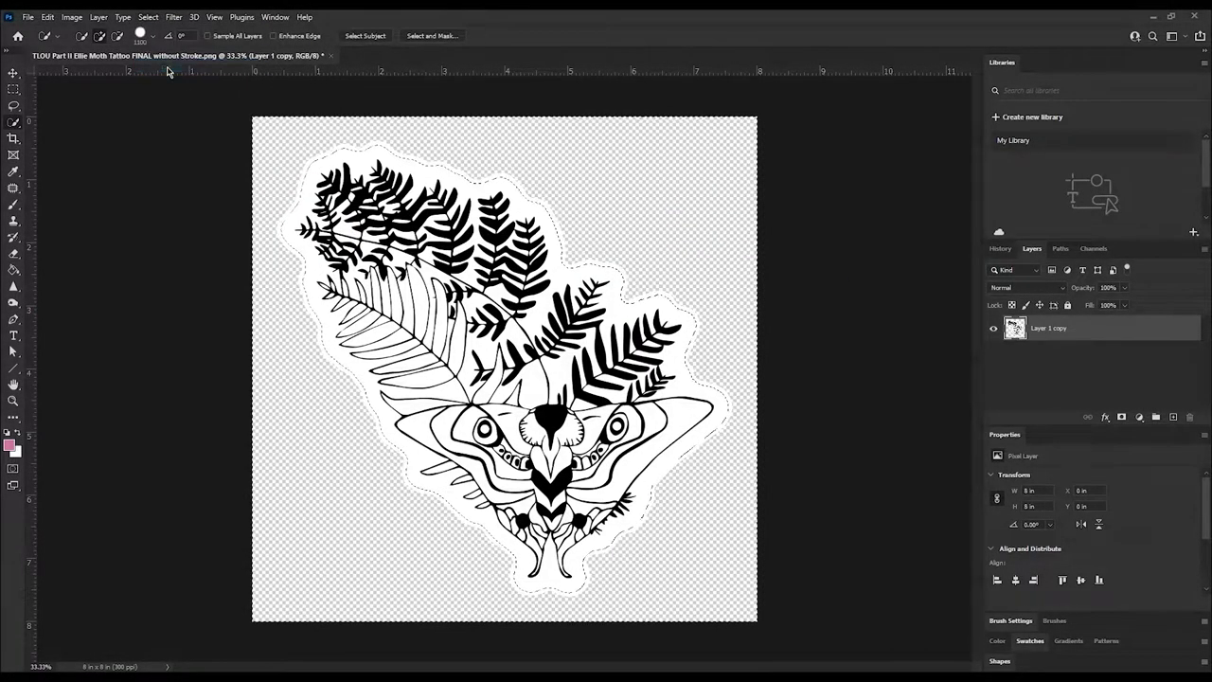
left_click(46, 17)
left_click(45, 16)
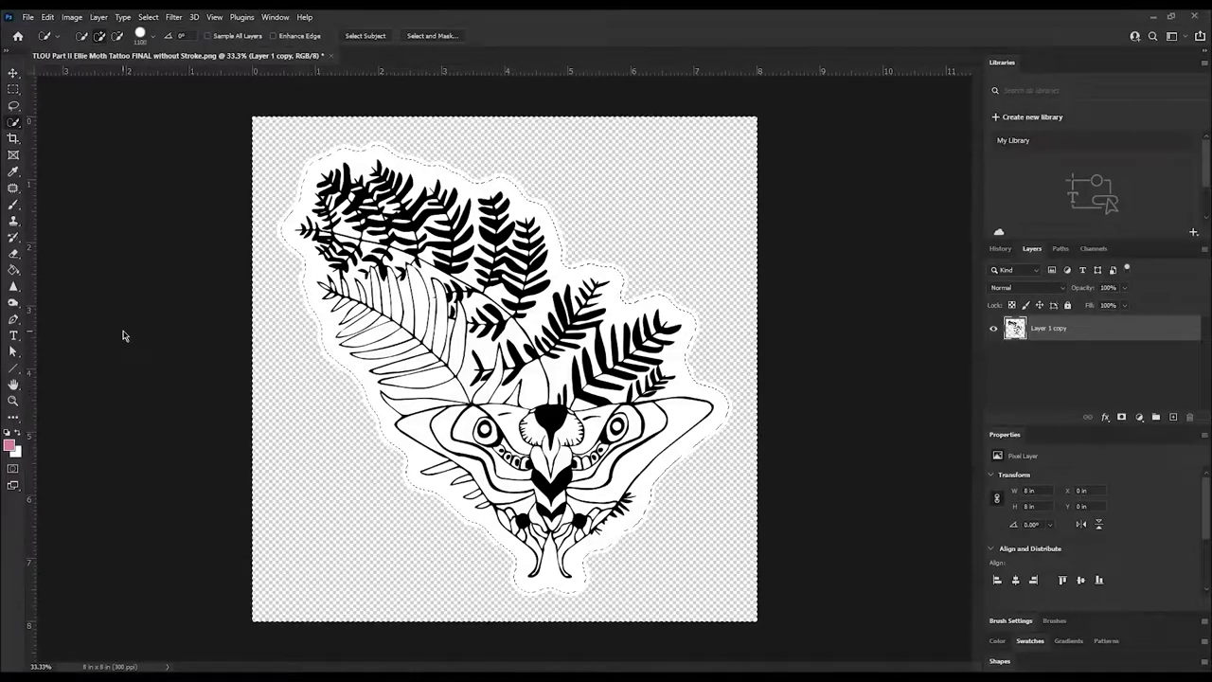
key("ctrl+d")
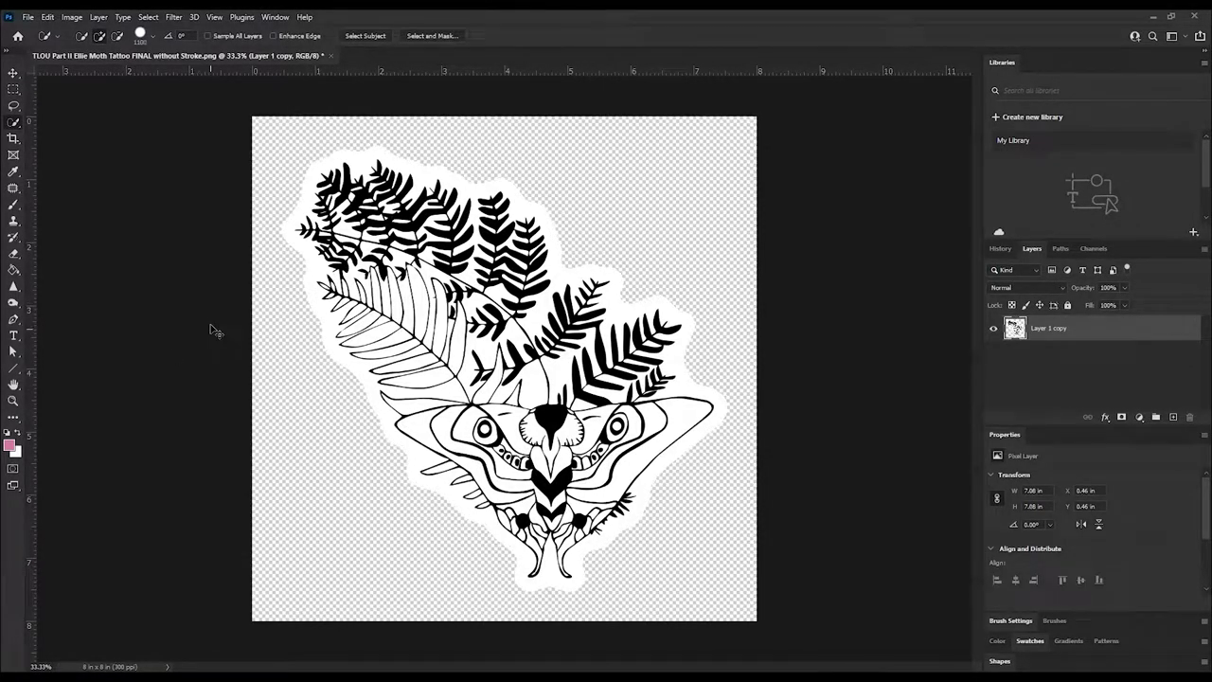
Select the trimmed artwork again with Quick Selection and smooth the selection with a sample radius of 30 pixels
key("ctrl+a")
left_click_drag(678, 436, 458, 217)
left_click(149, 17)
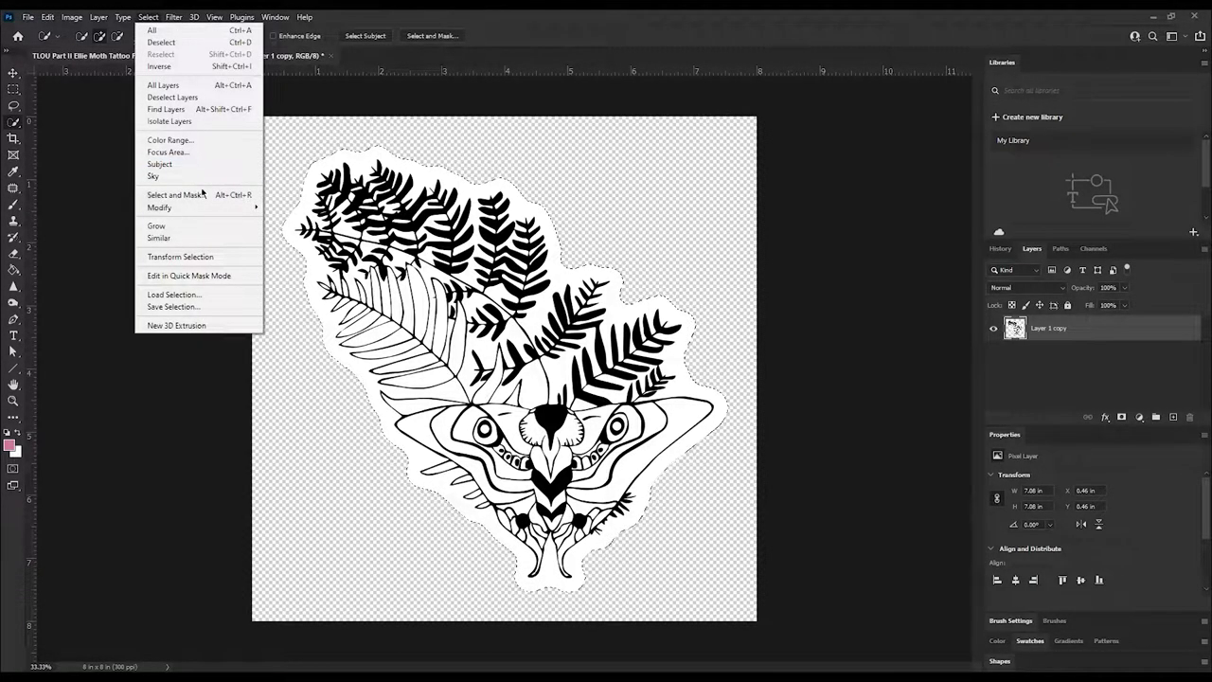
mouse_move(208, 208)
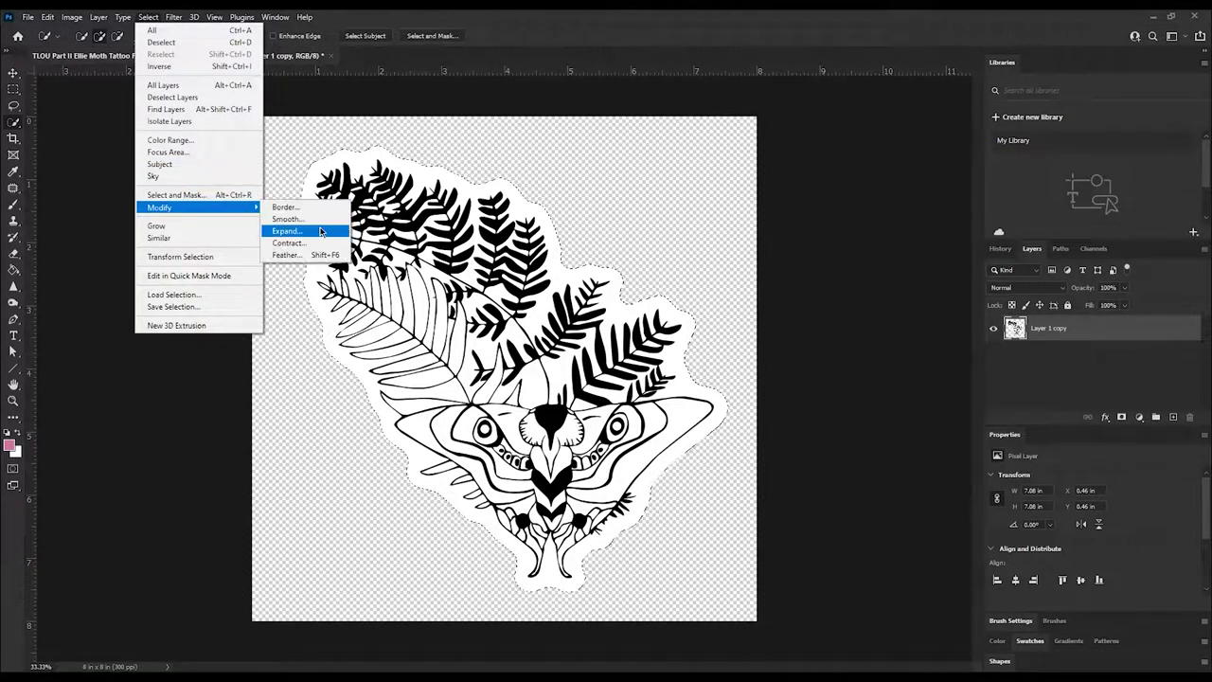
left_click(288, 219)
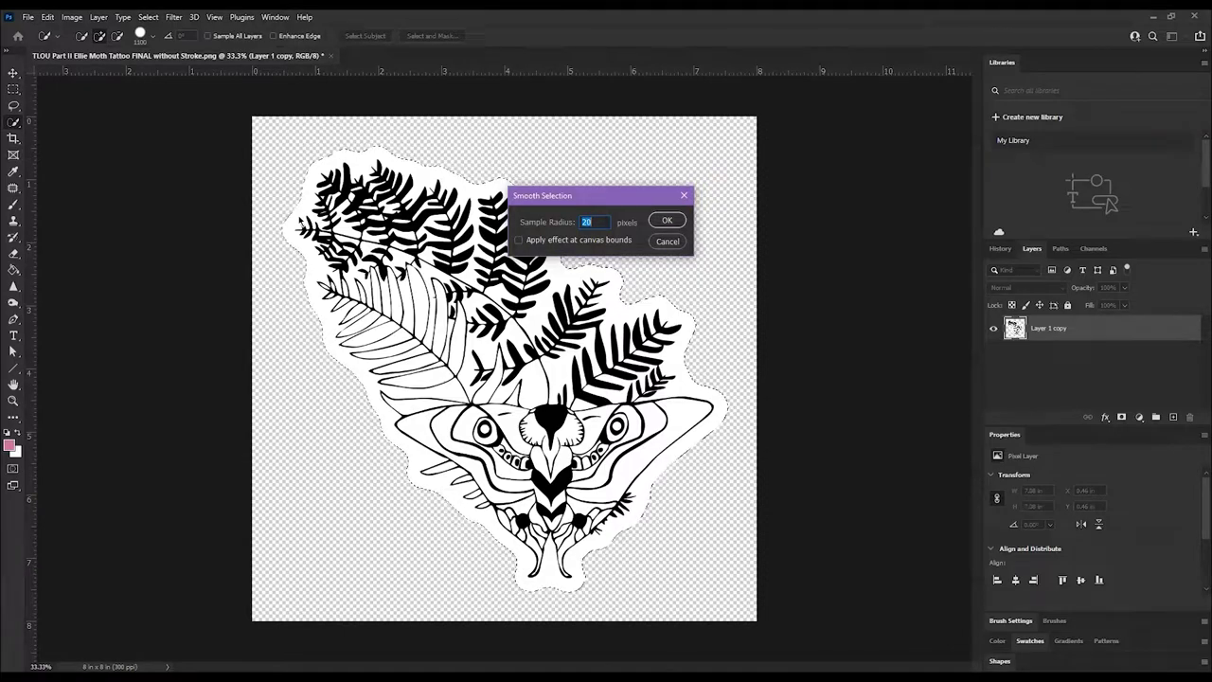
type("30")
key("Return")
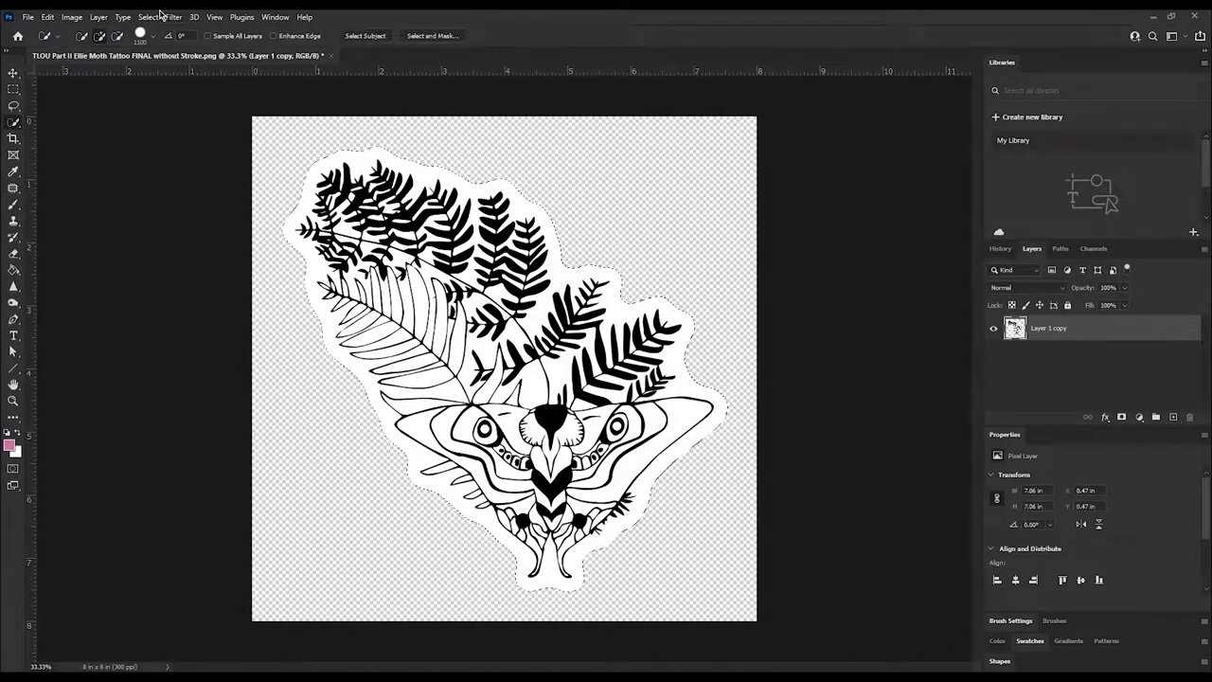
Contract the smoothed selection and trim away the white border lying outside it
left_click(122, 17)
mouse_move(209, 209)
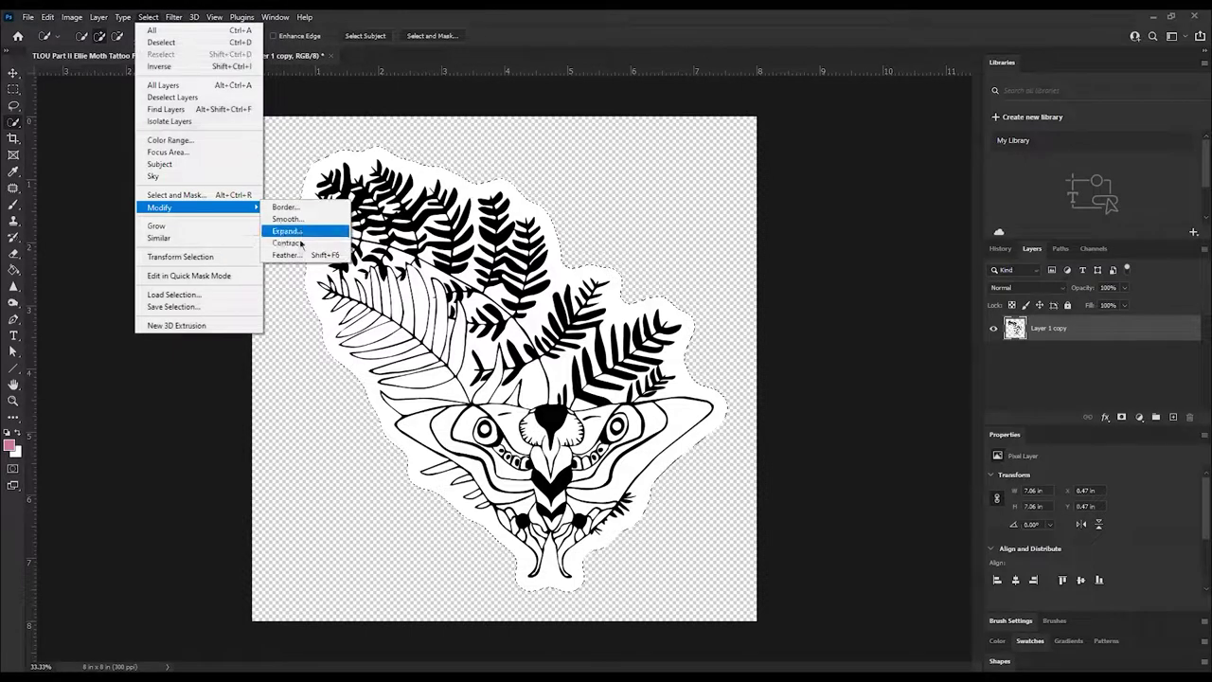
left_click(297, 243)
type("10")
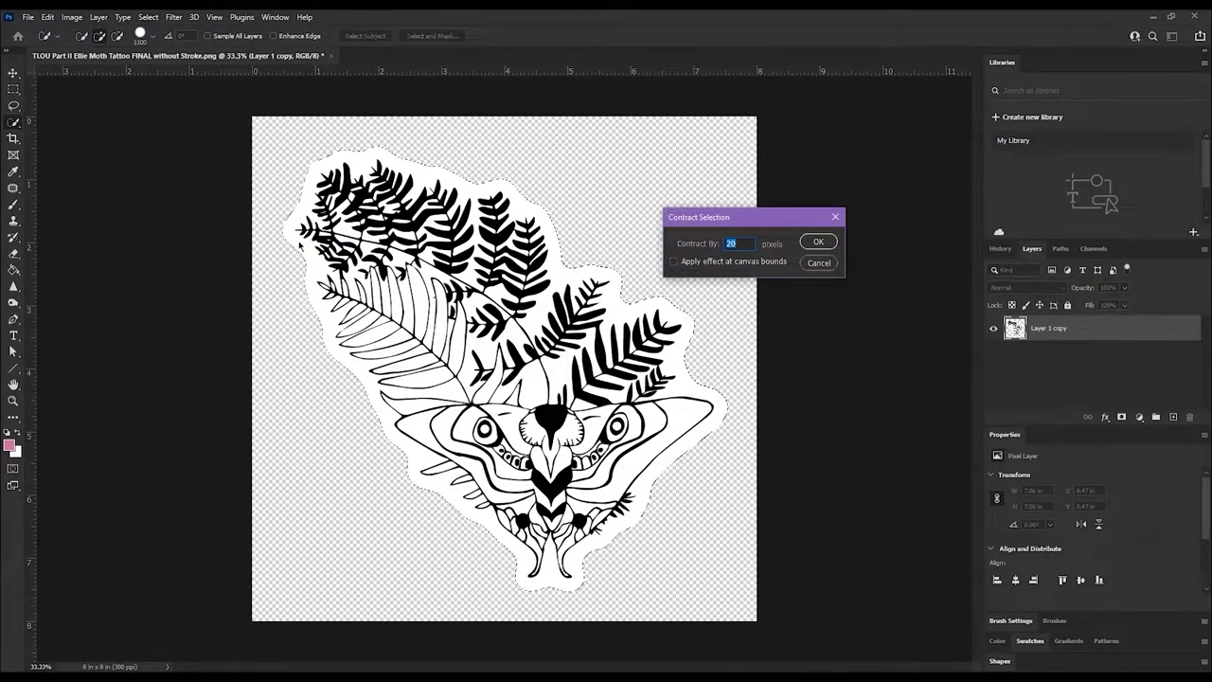
key("Return")
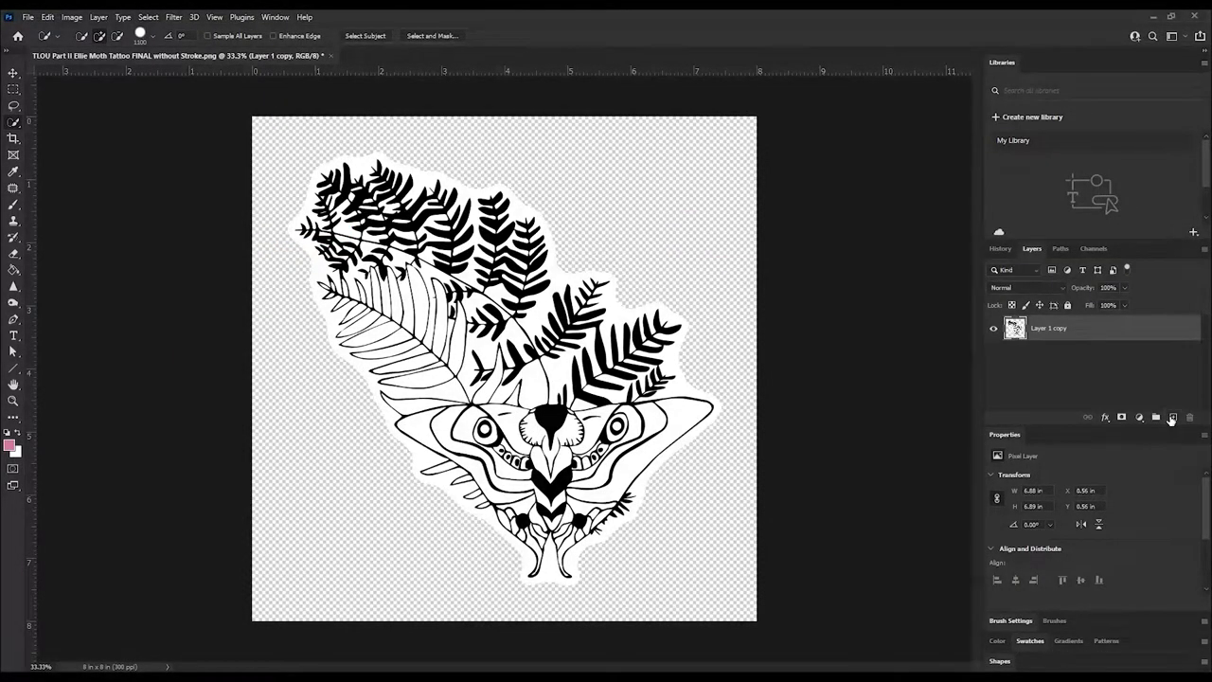
Add a new layer, fill it with the pink foreground colour, and place it beneath the artwork layer
left_click(1172, 417)
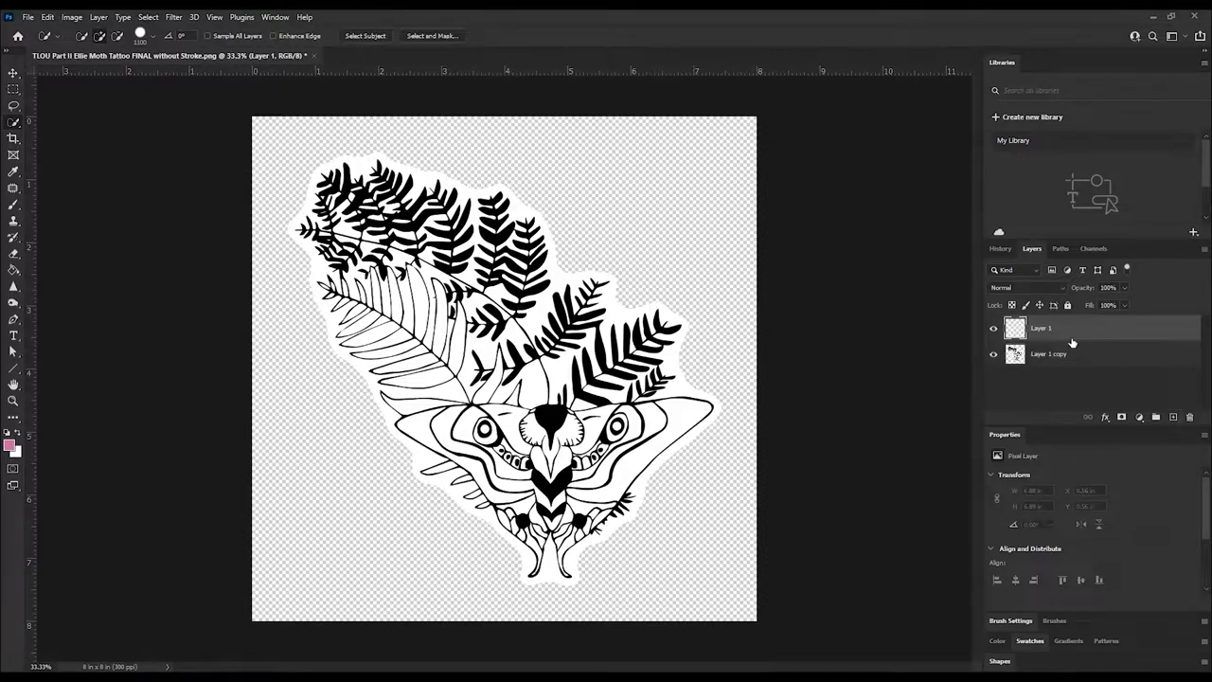
left_click(13, 271)
left_click(612, 177)
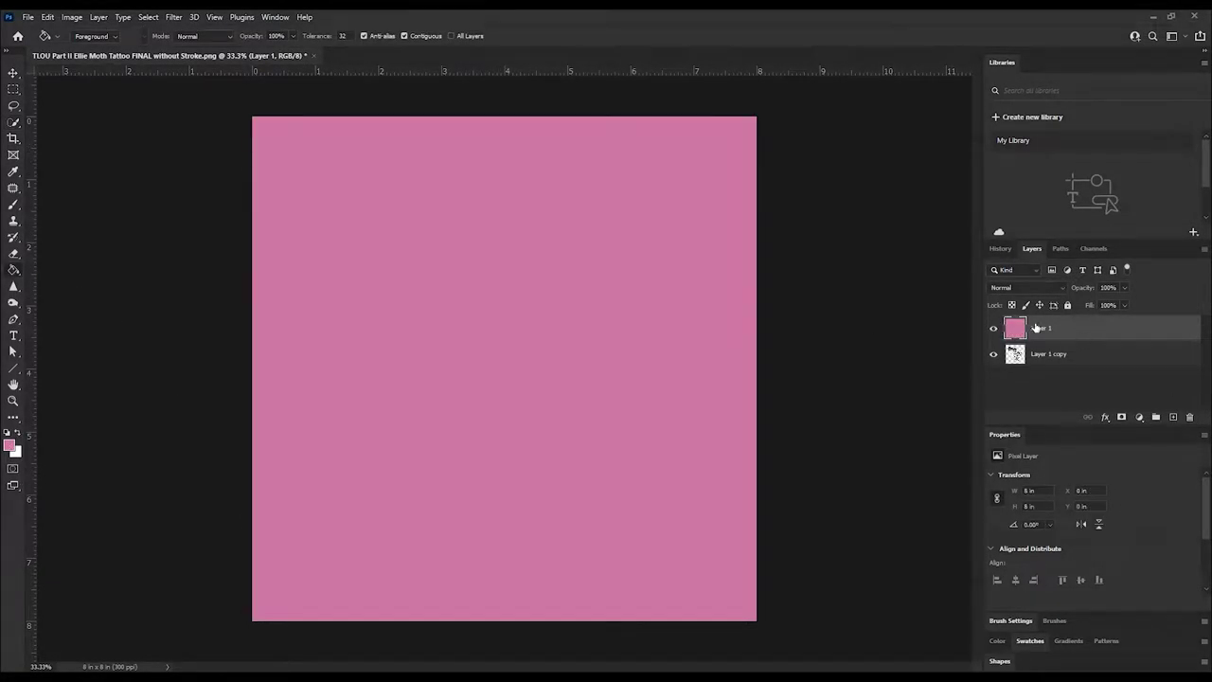
left_click_drag(1036, 328, 1036, 367)
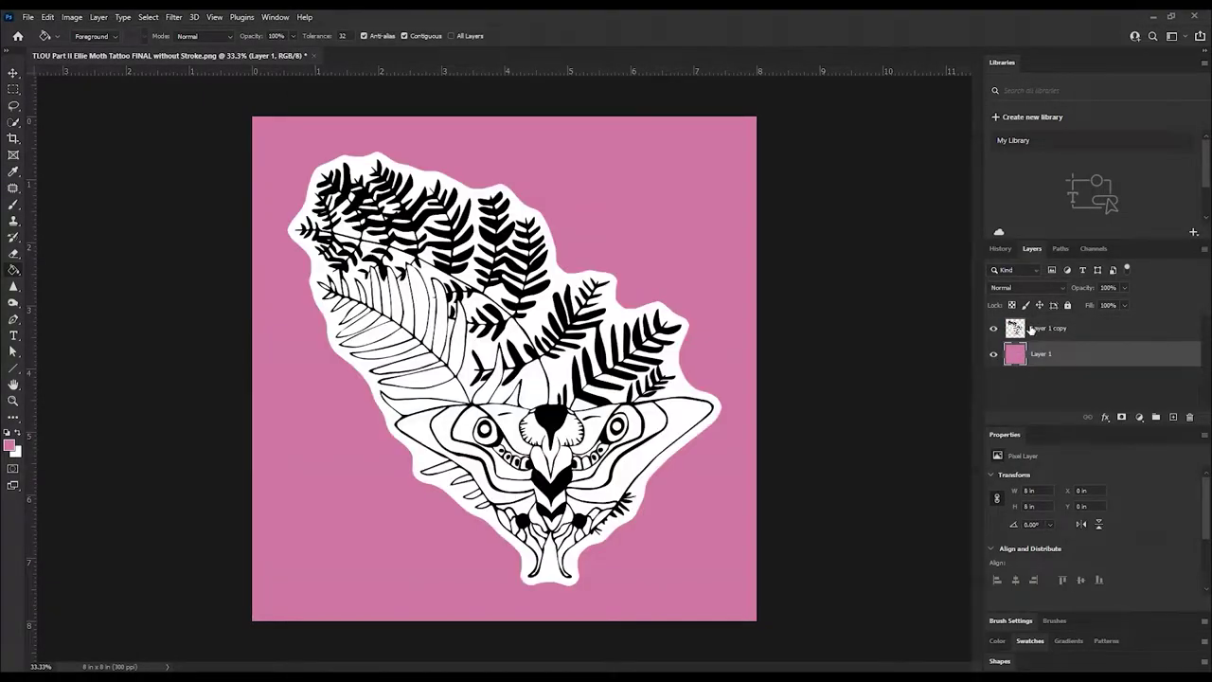
Select the bordered artwork on Layer 1 copy by inverting a selection of its empty surroundings
left_click(1032, 327)
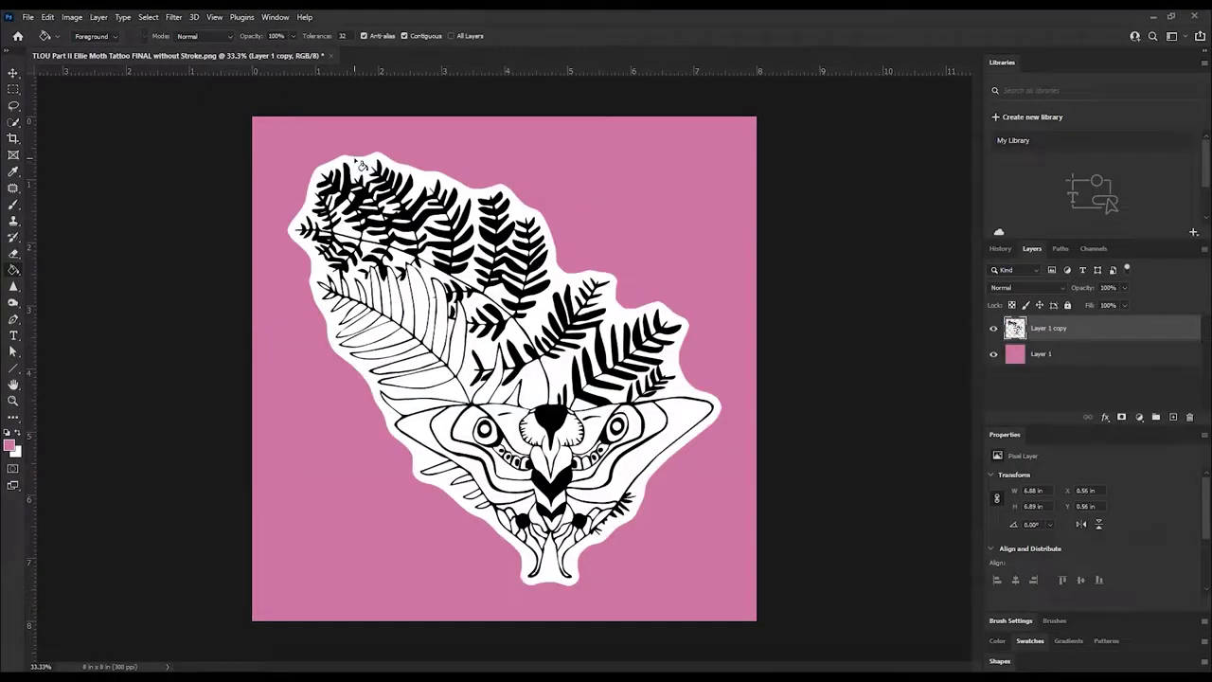
key("w")
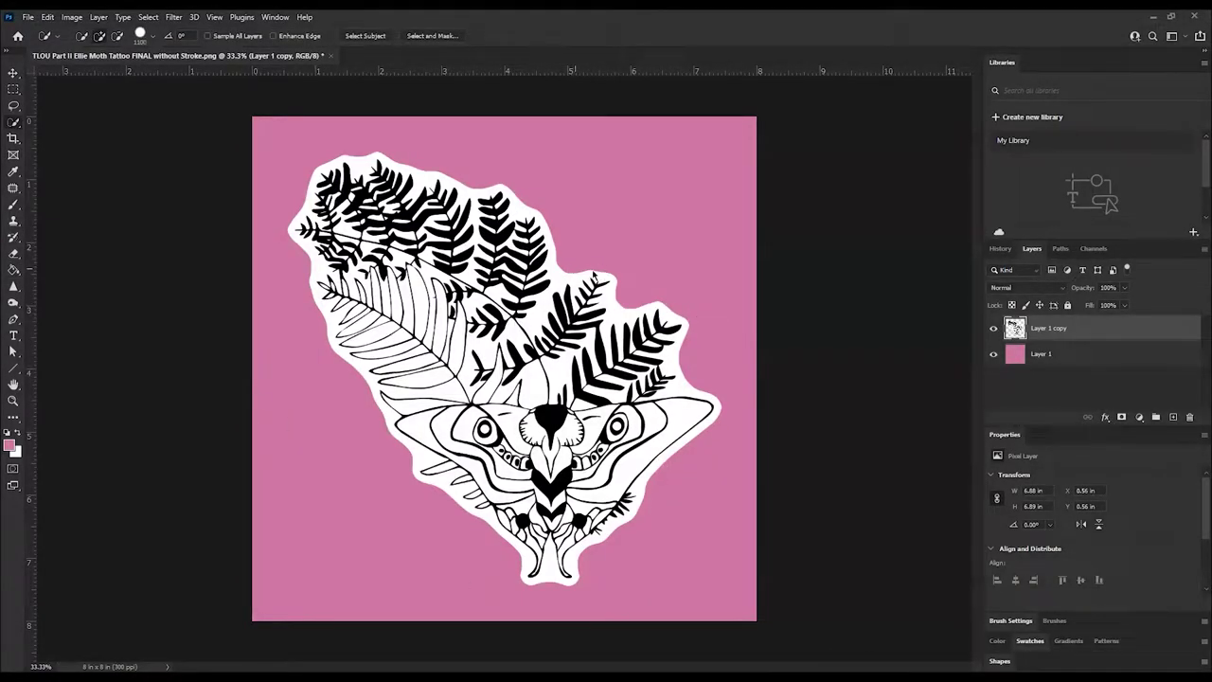
key("ctrl+a")
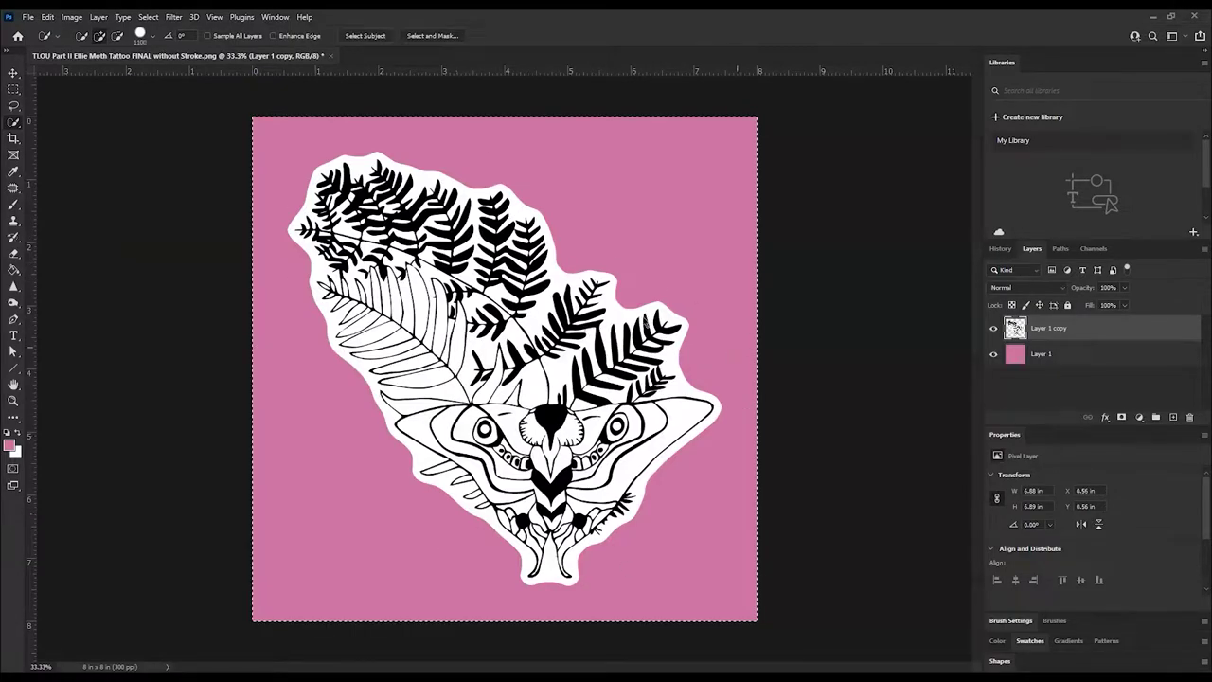
key("ctrl+shift+i")
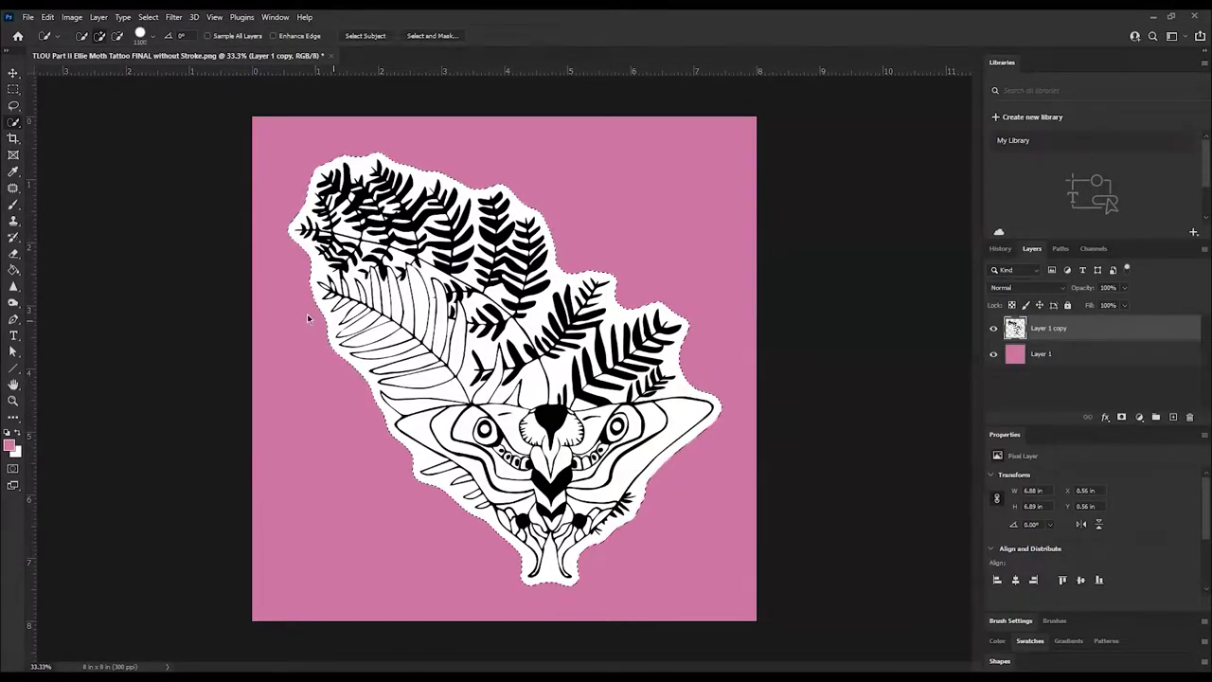
Smooth the artwork selection with a sample radius of 30 pixels and delete the border edge outside it
left_click(149, 17)
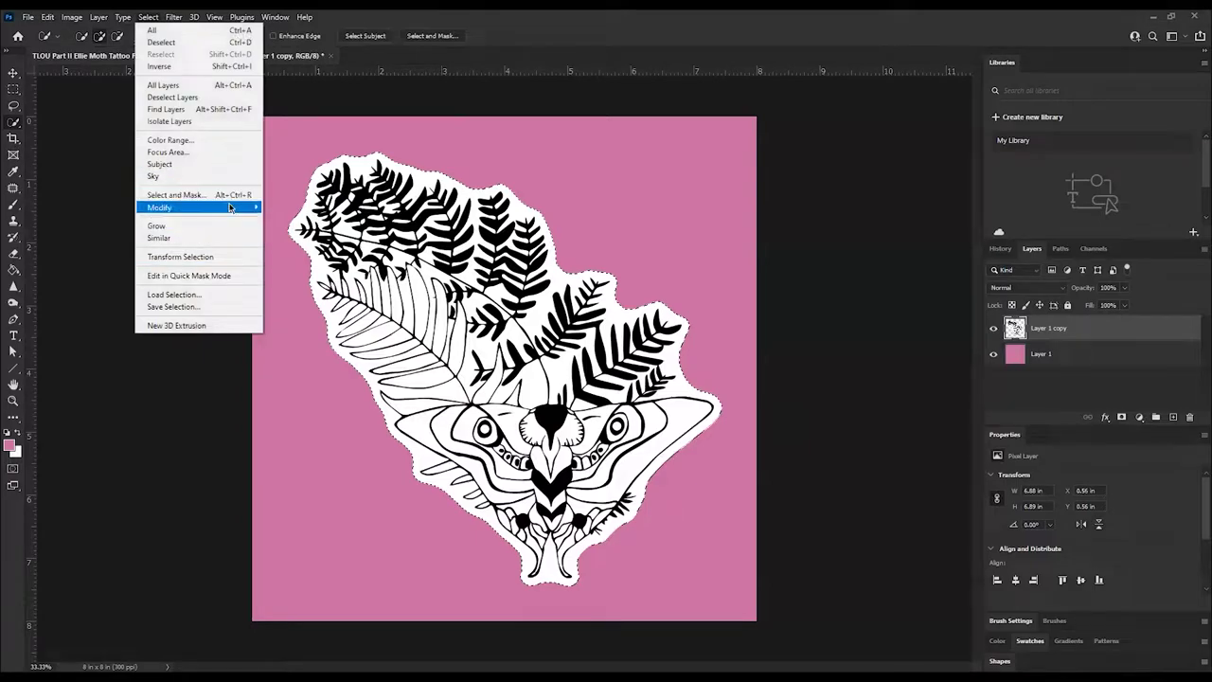
mouse_move(223, 207)
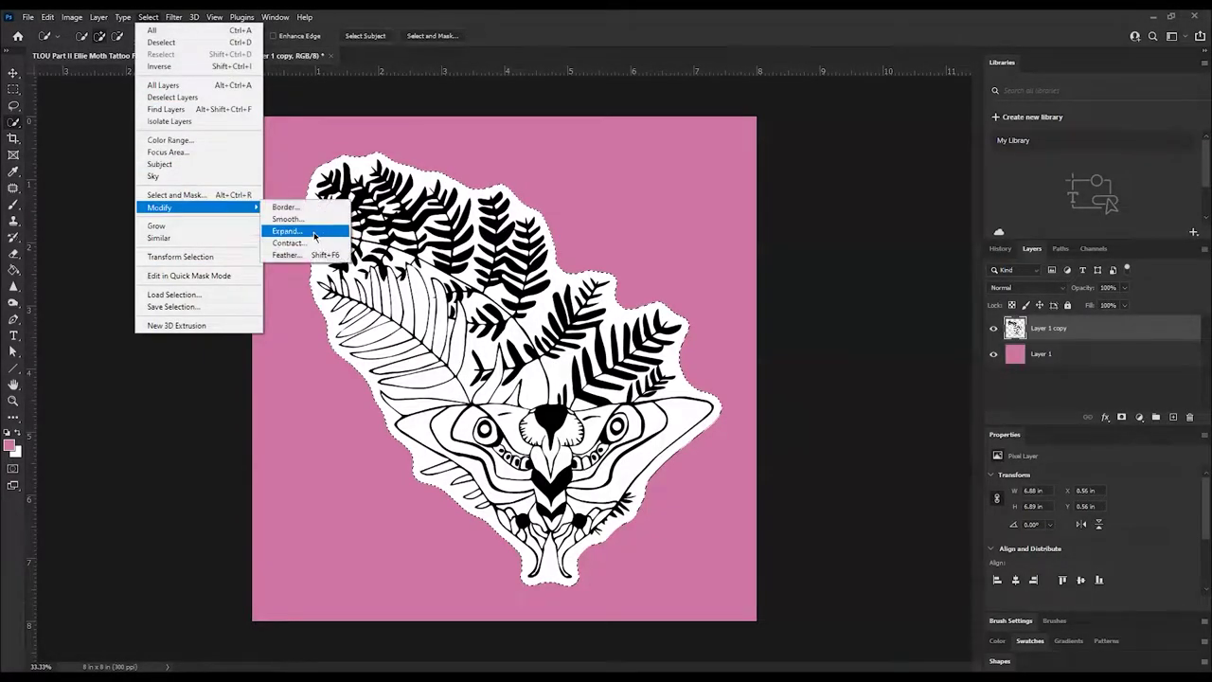
left_click(287, 219)
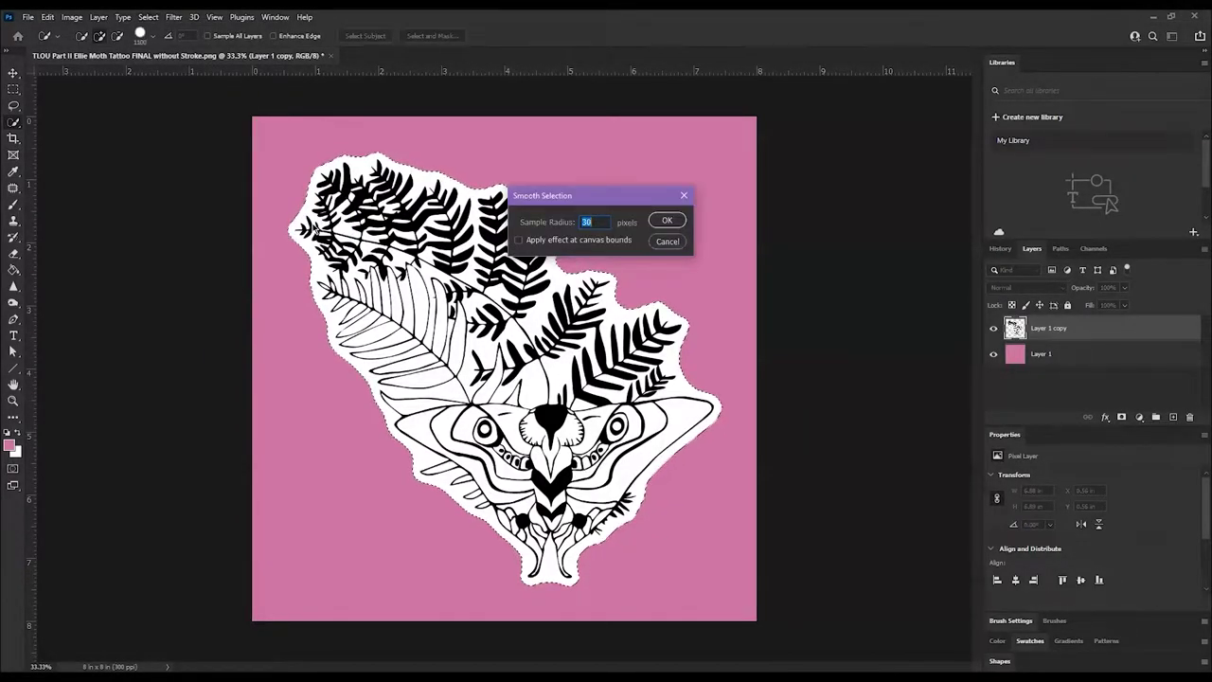
key("Return")
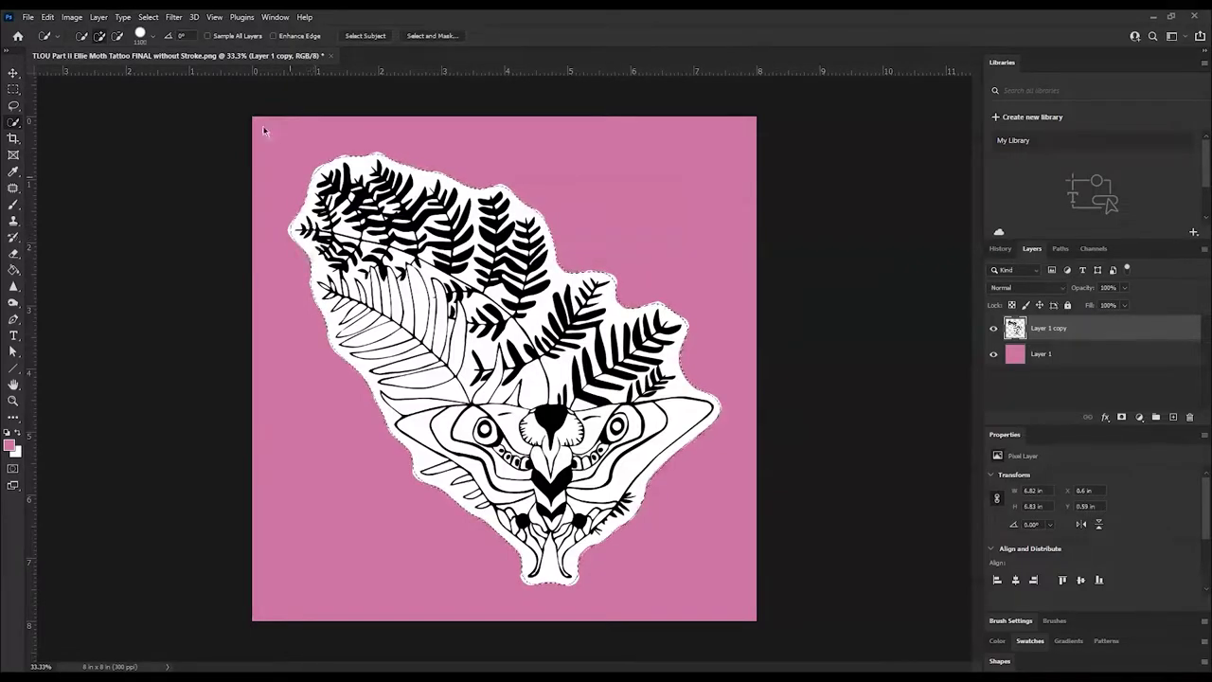
left_click(148, 16)
left_click(60, 91)
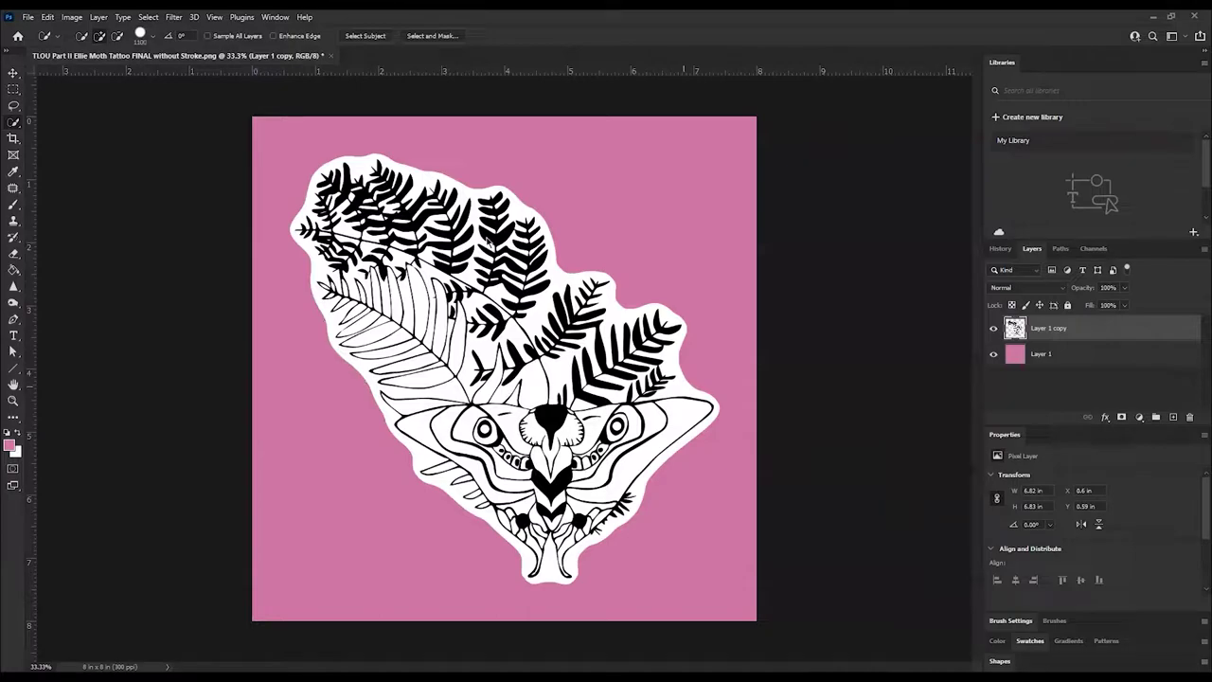
Select the artwork with its border again and smooth the selection with a sample radius of 20 pixels
left_click(123, 16)
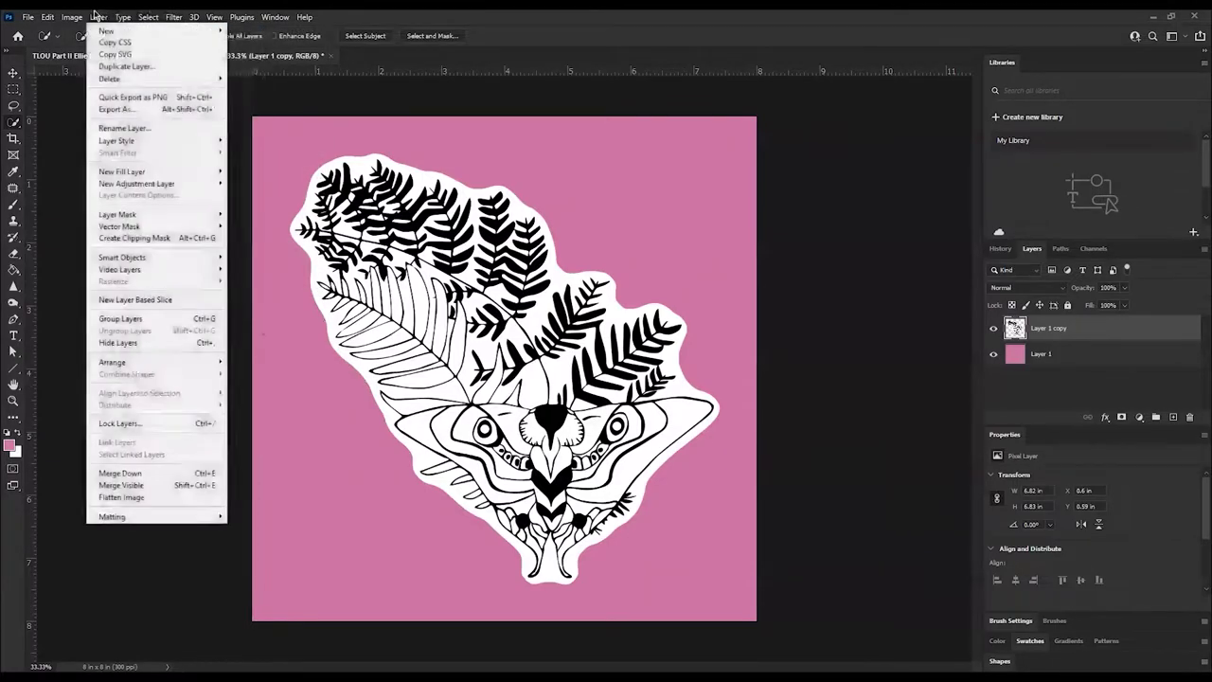
mouse_move(121, 16)
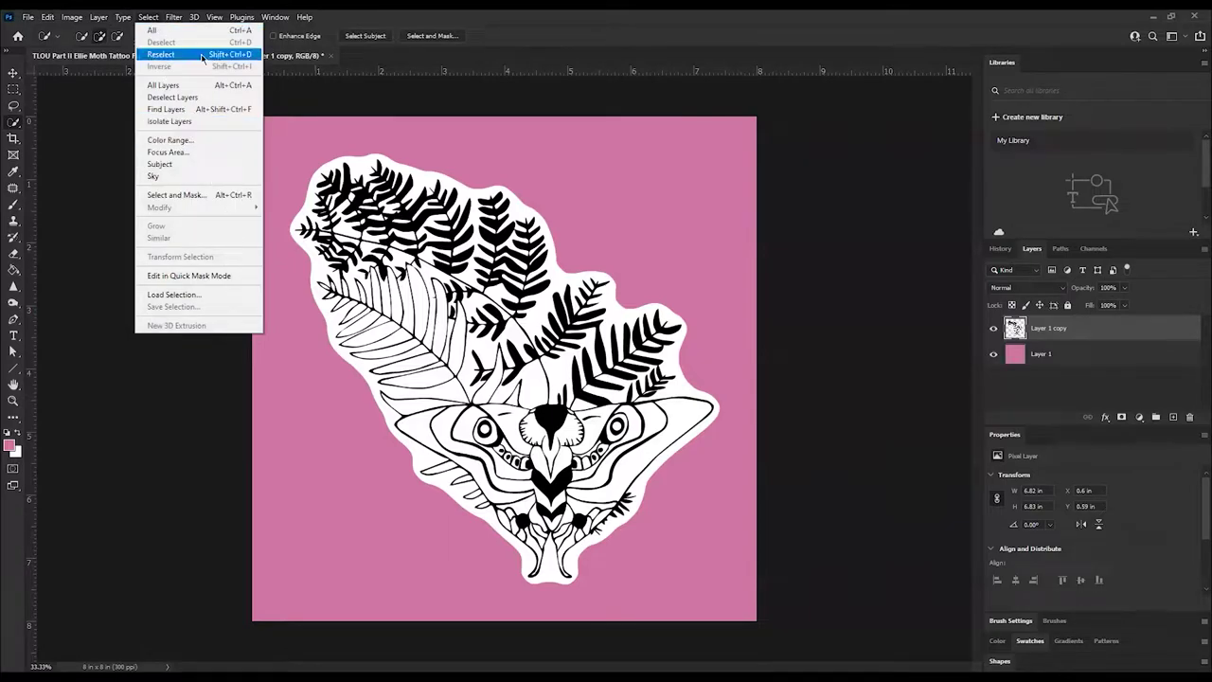
left_click(593, 15)
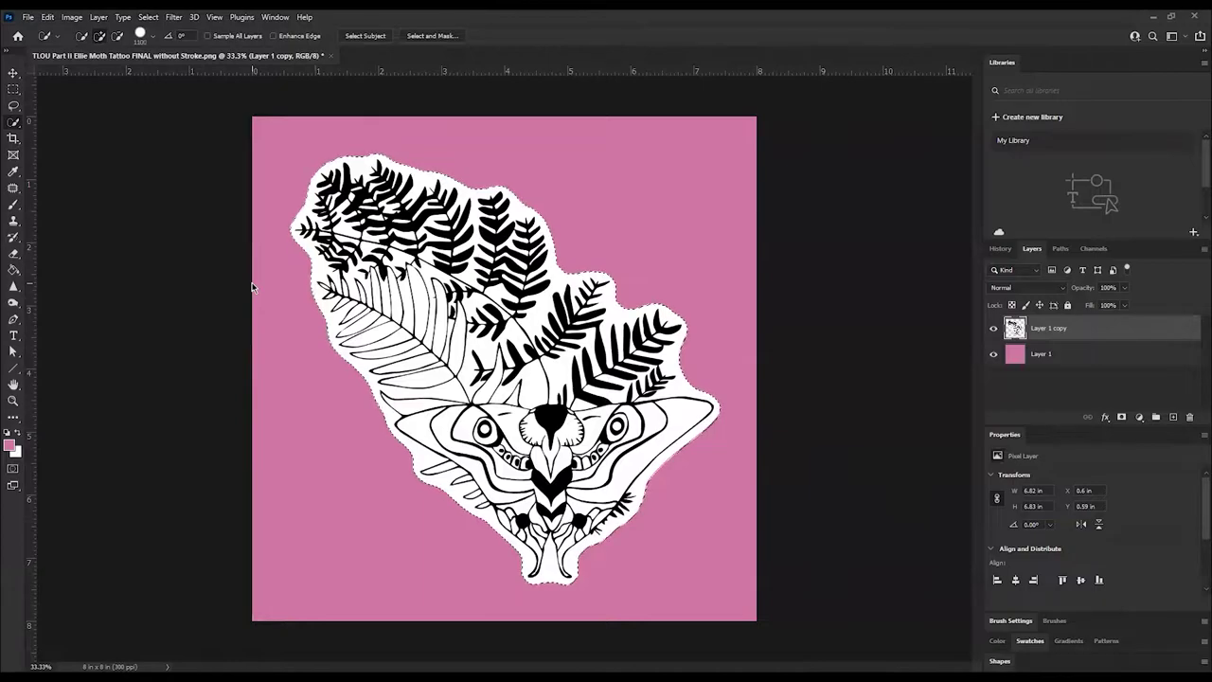
left_click(148, 16)
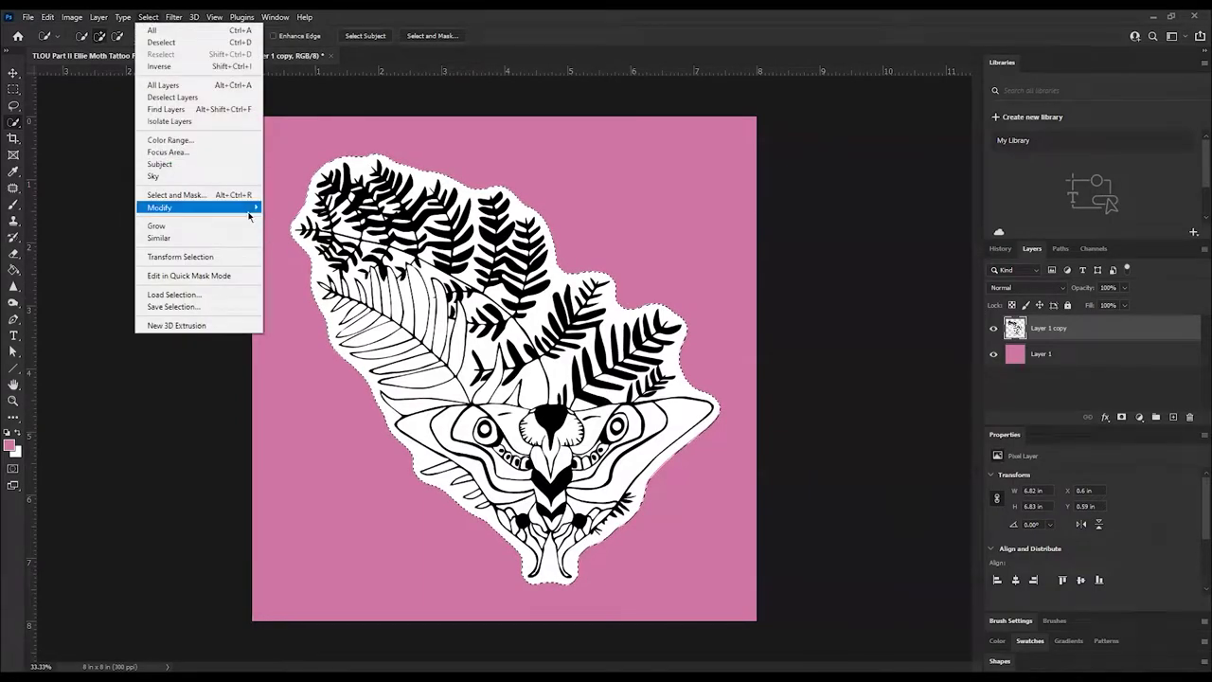
mouse_move(248, 207)
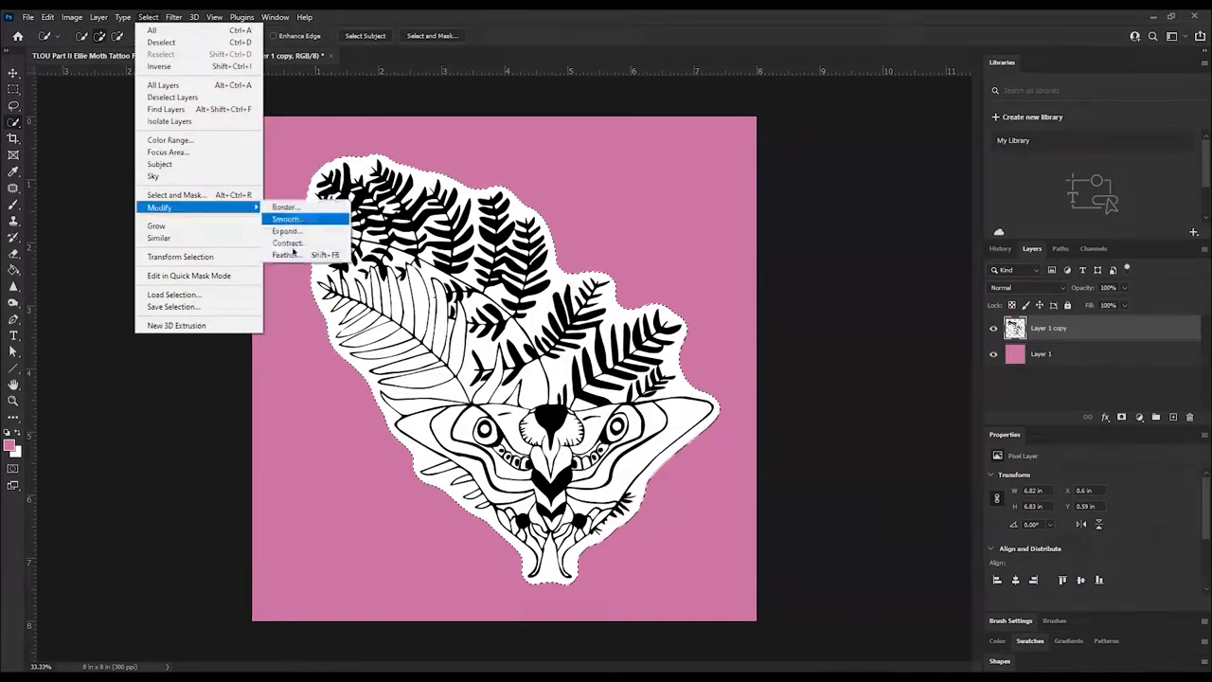
left_click(298, 223)
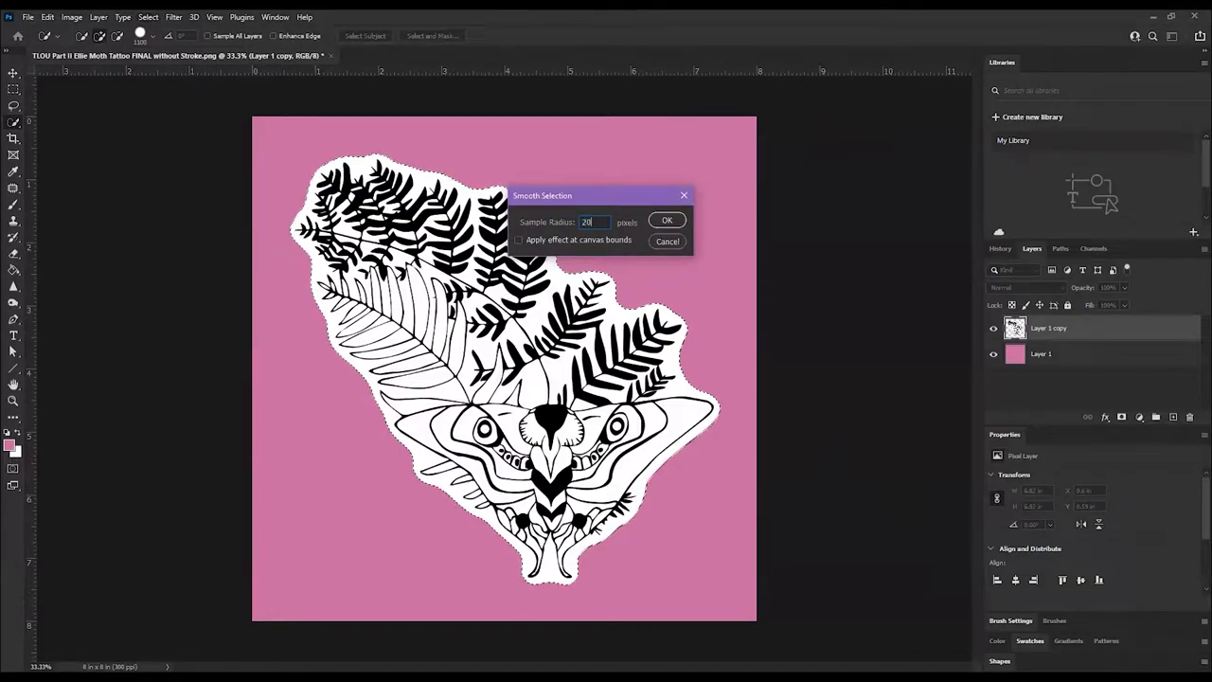
key("Return")
Contract the smoothed artwork selection by 10 pixels
left_click(148, 16)
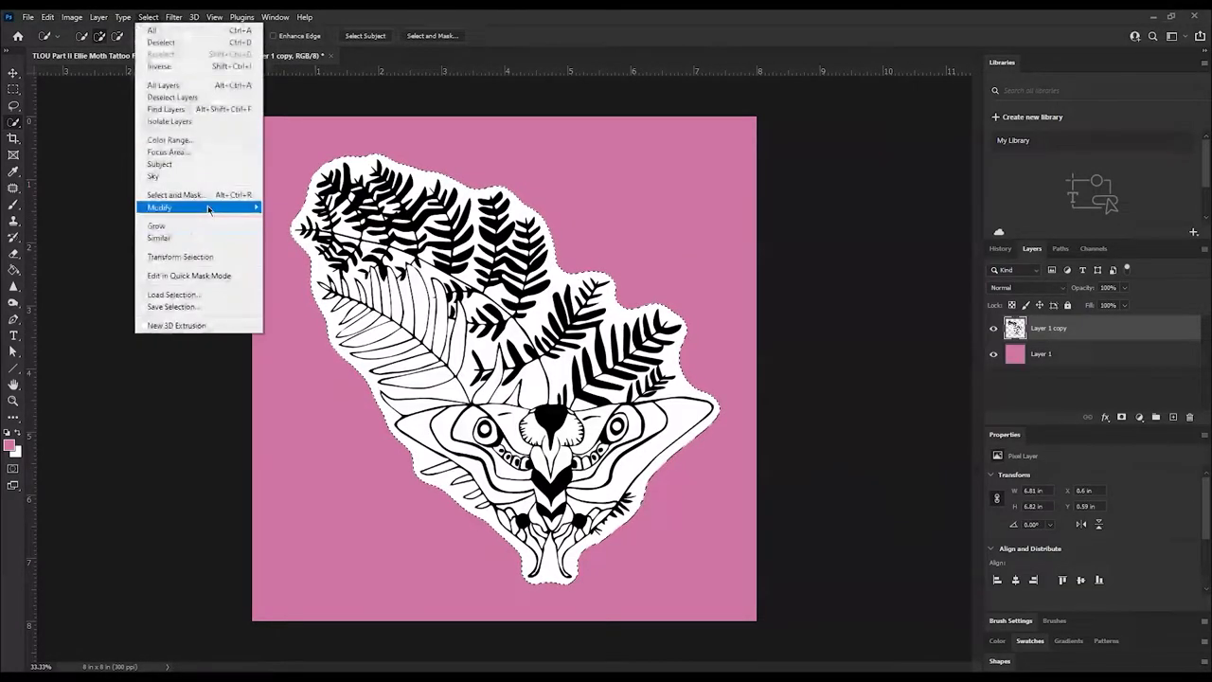
mouse_move(208, 208)
left_click(270, 245)
type("10")
key("Return")
Invert the contracted selection, clear the outer edge of the white border, and deselect
left_click(173, 16)
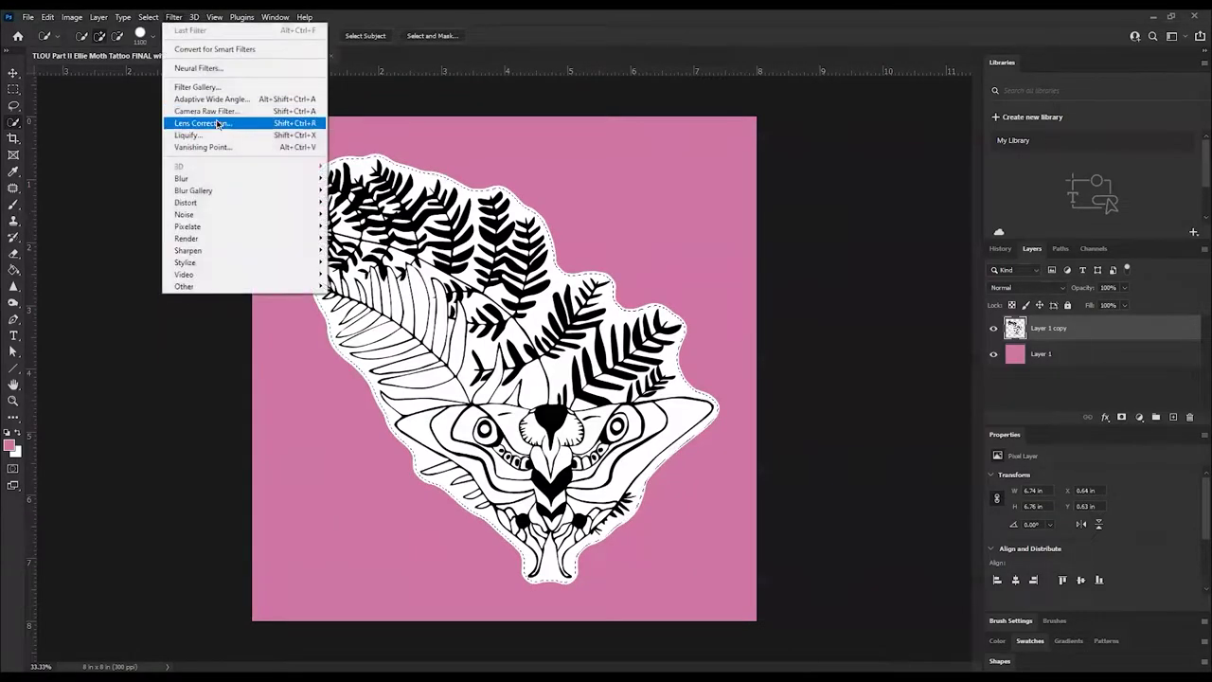
left_click(148, 17)
left_click(147, 17)
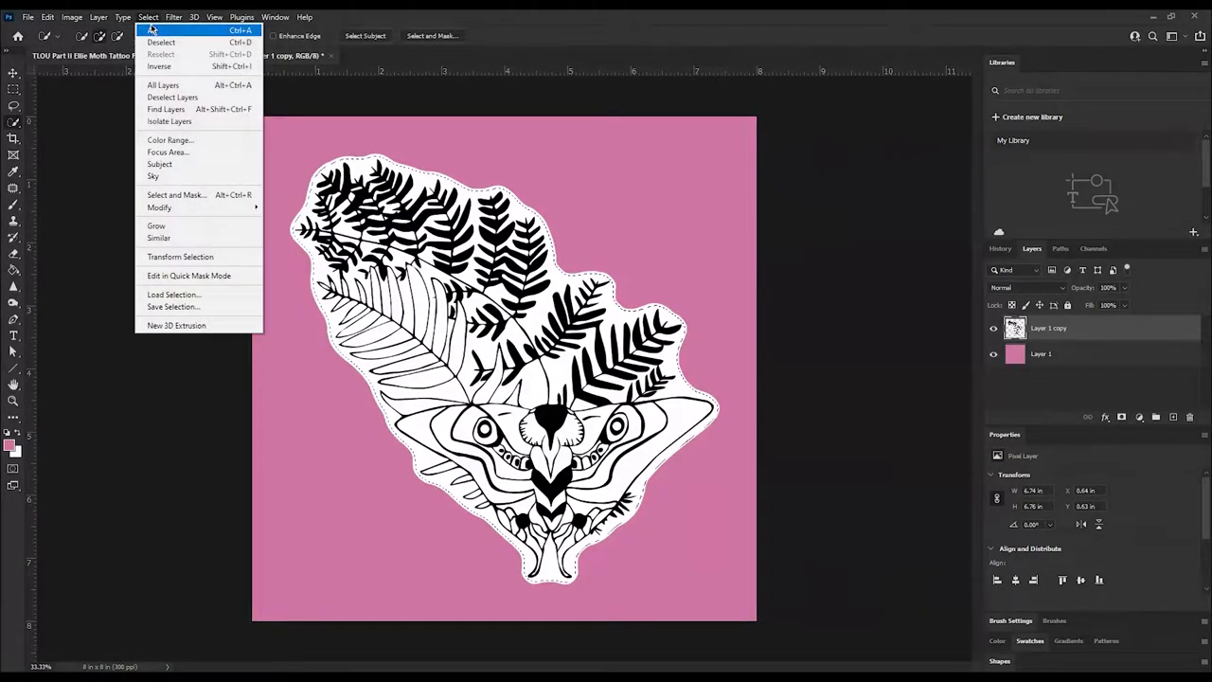
left_click(166, 68)
left_click(47, 17)
left_click(76, 93)
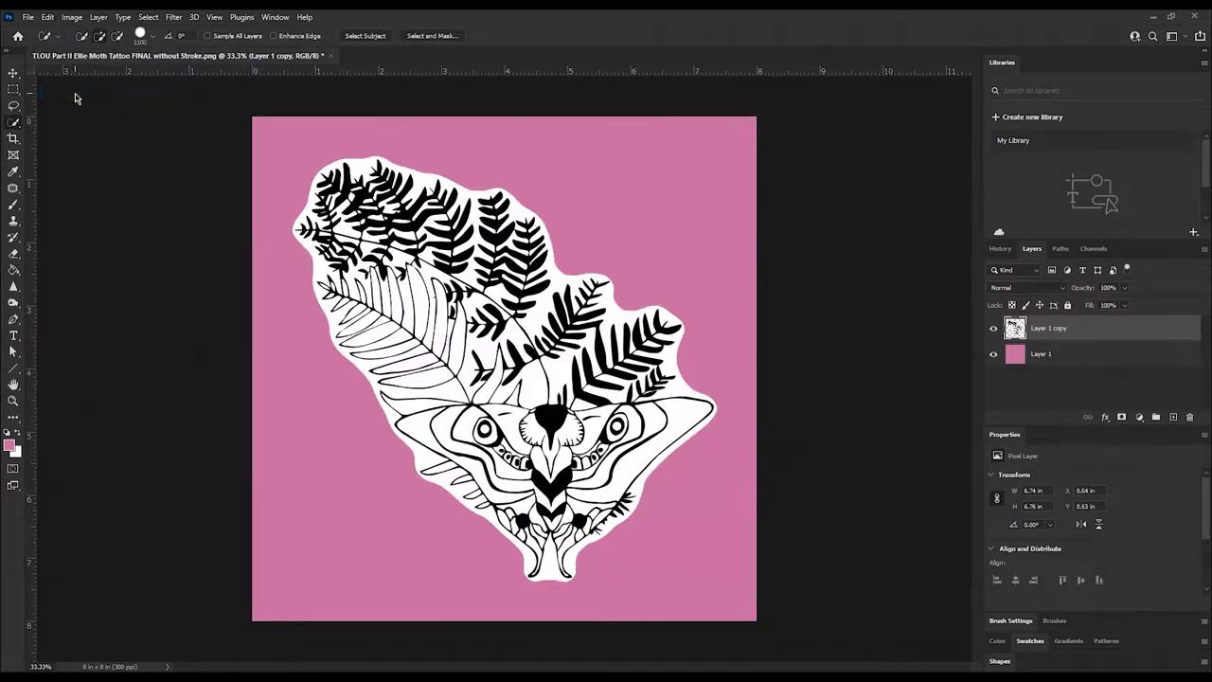
Add a white Stroke layer style of 16 px, positioned outside, to the moth artwork layer
left_click(1105, 417)
left_click(1114, 461)
mouse_move(963, 220)
left_mouse_down()
mouse_move(934, 225)
mouse_move(944, 235)
left_mouse_up()
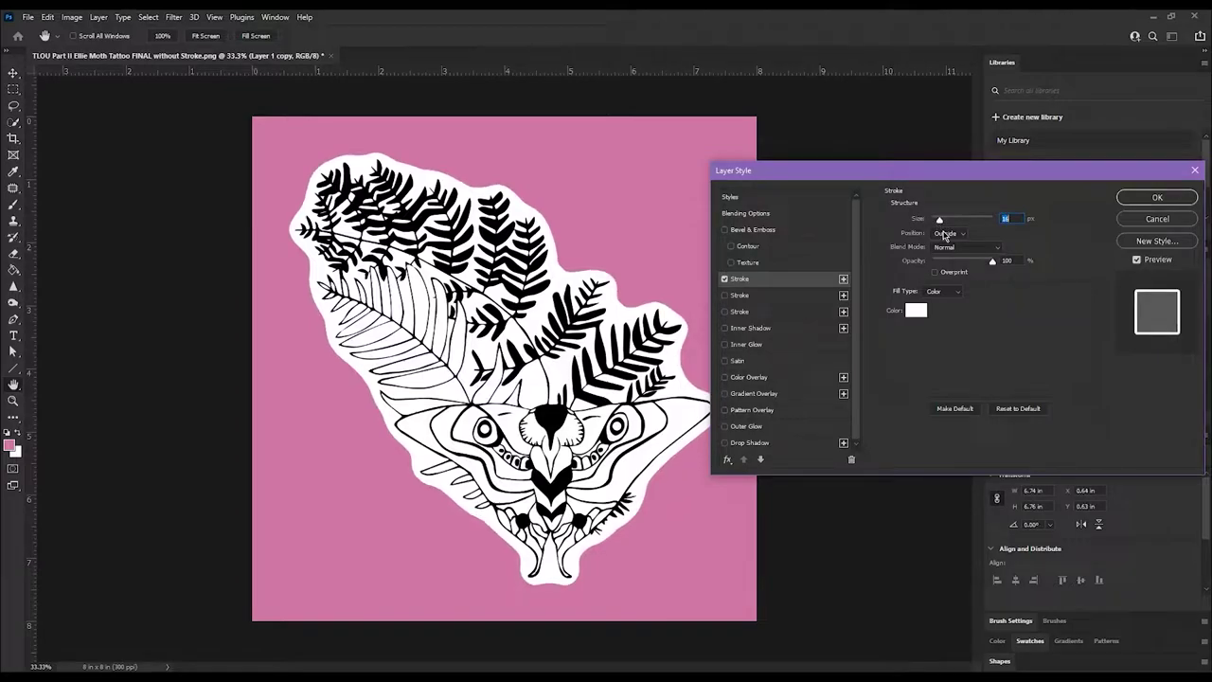
key("Return")
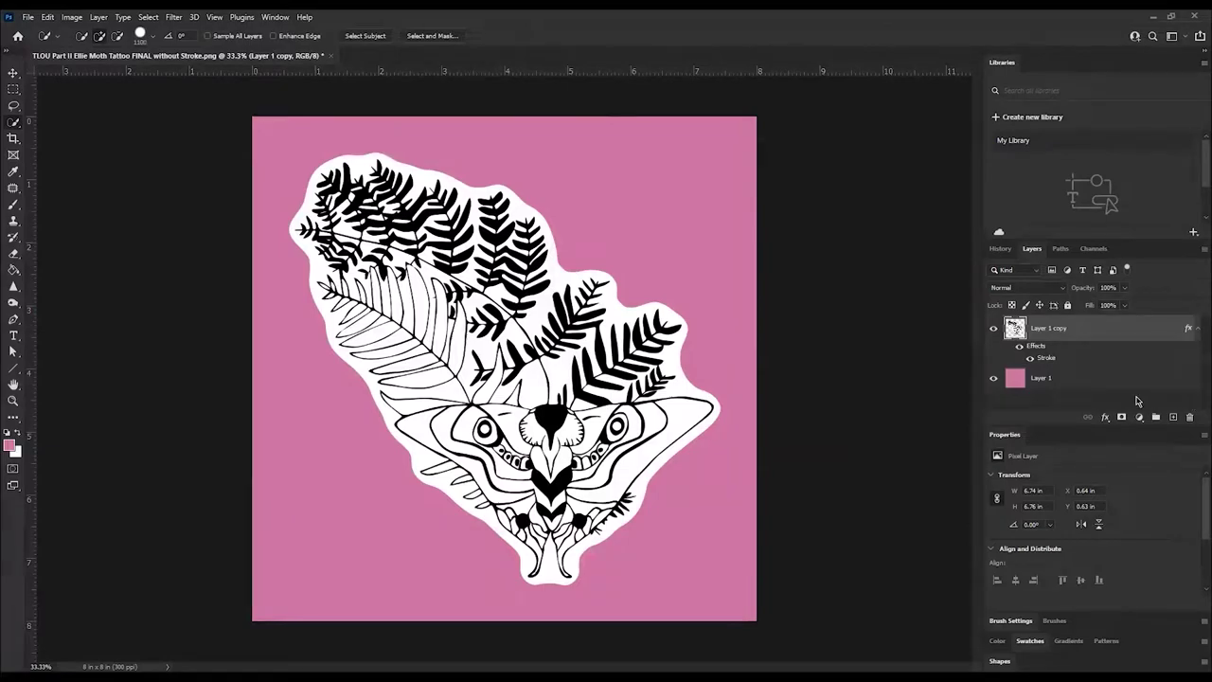
Delete the pink background layer and start Export As for the transparent moth artwork
left_click(1029, 379)
key("Delete")
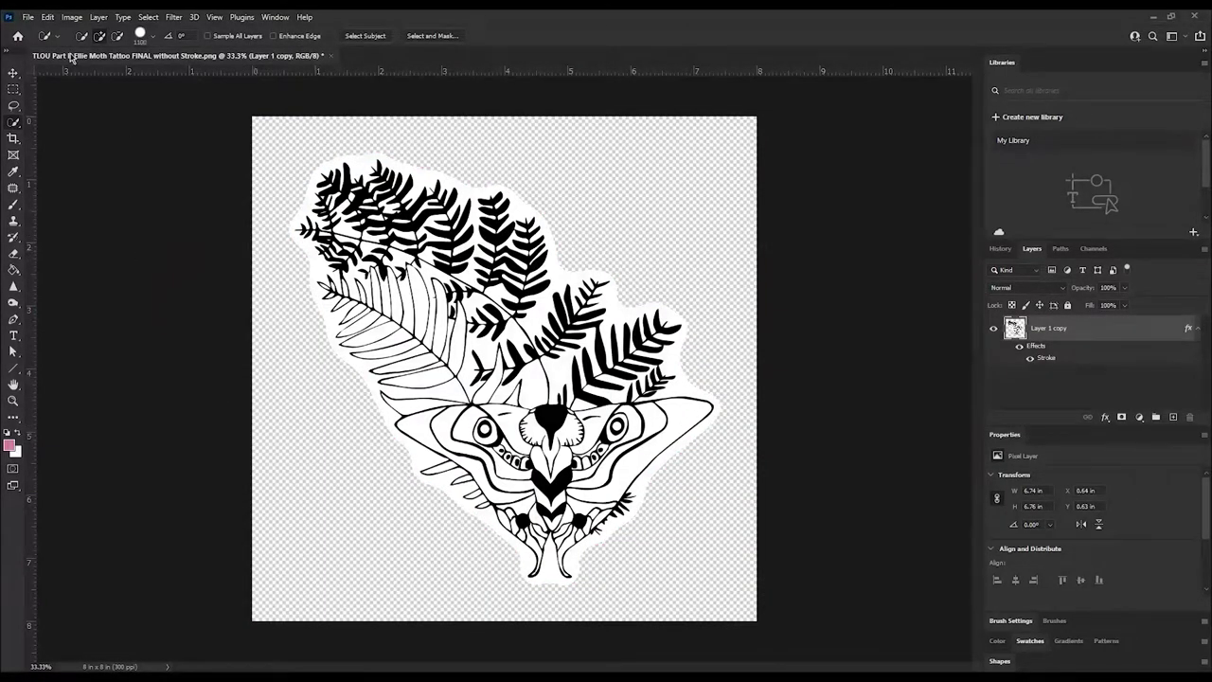
left_click(29, 17)
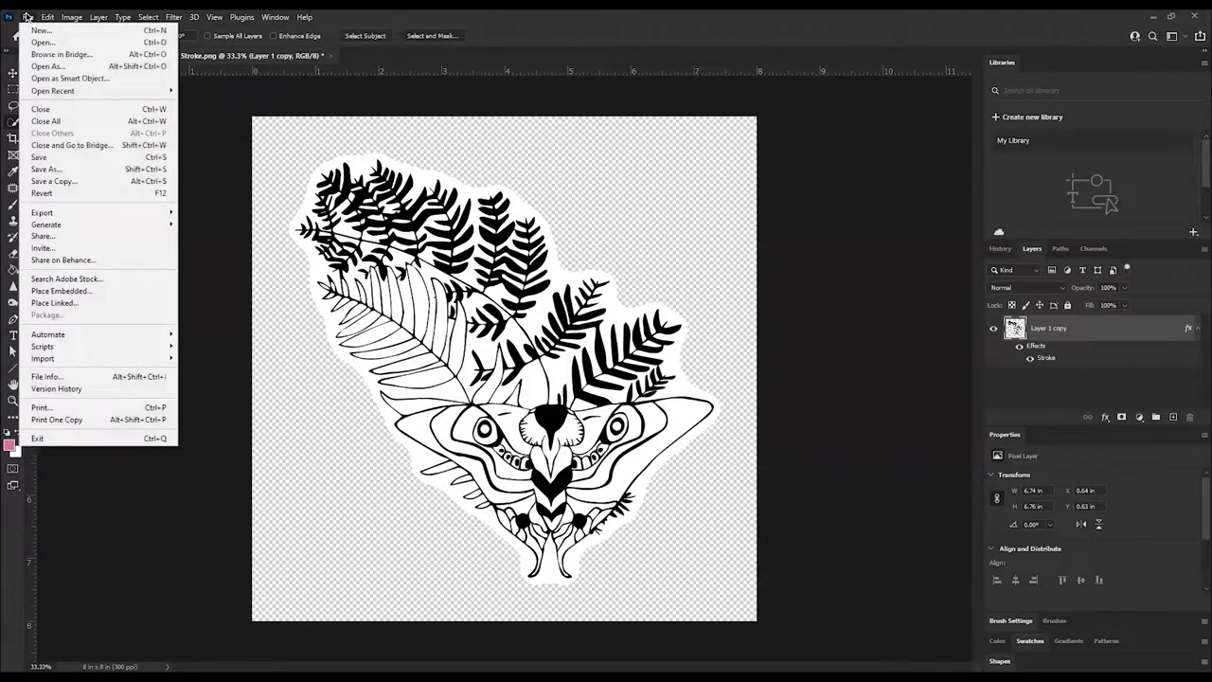
mouse_move(128, 213)
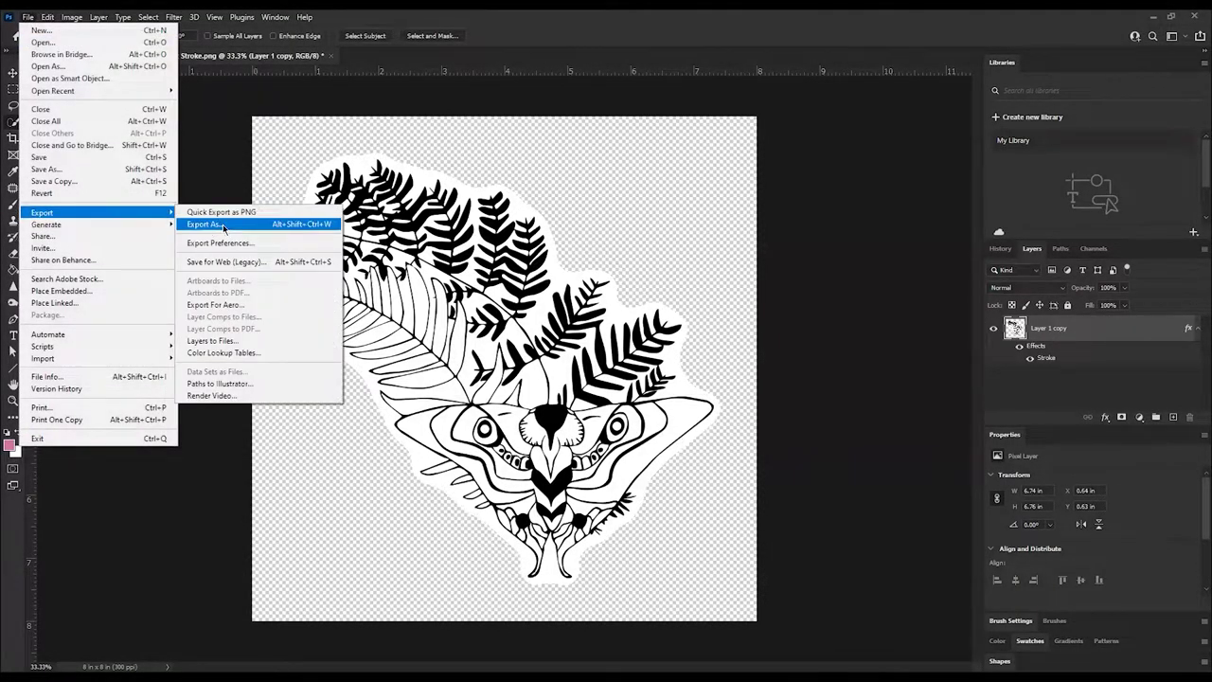
left_click(223, 225)
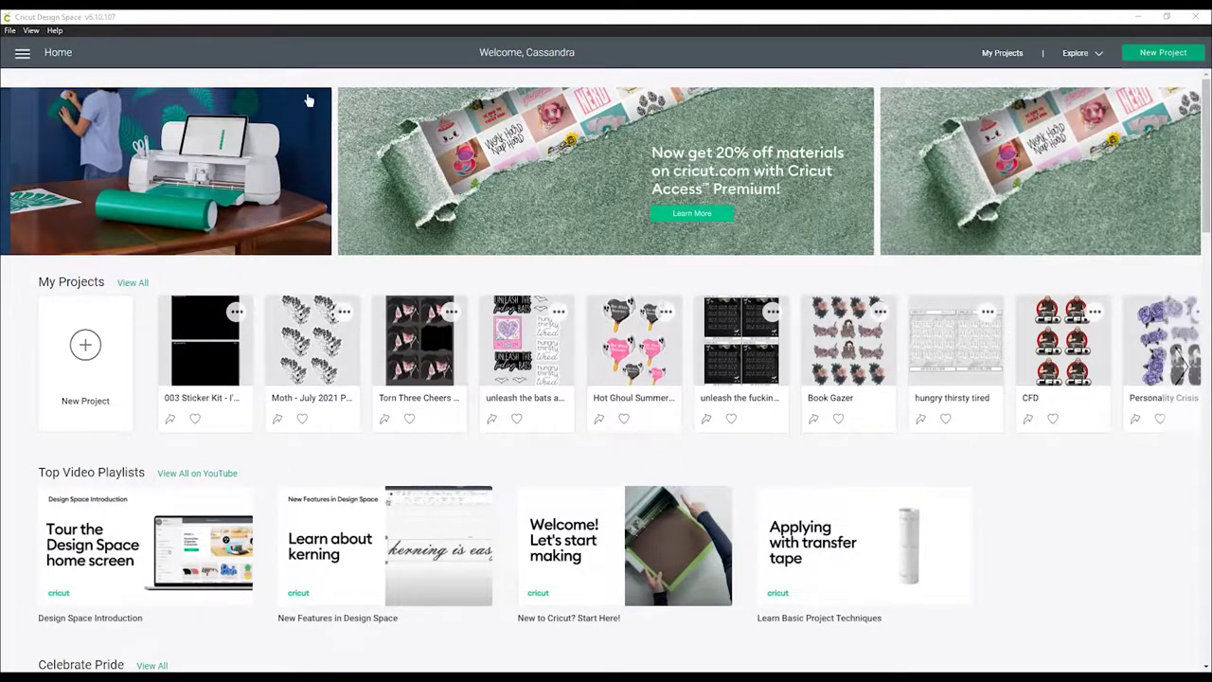
Switch to Cricut Design Space, start a new project and insert a square shape on the canvas
left_click(86, 346)
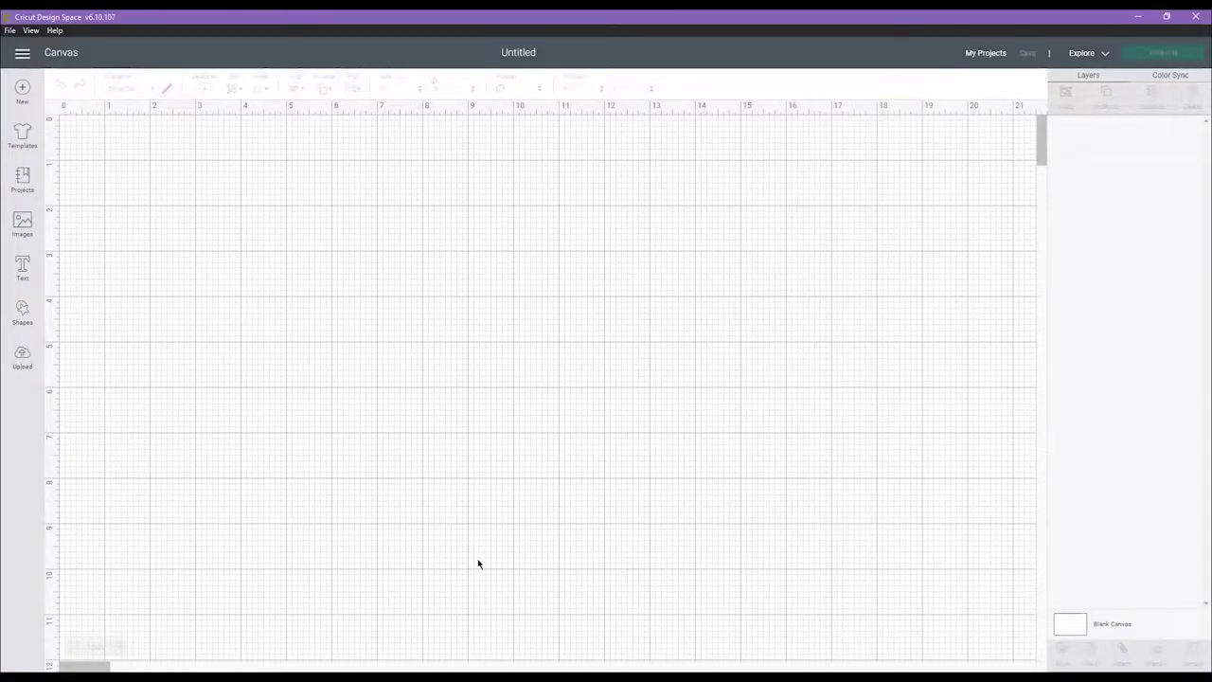
left_click(27, 316)
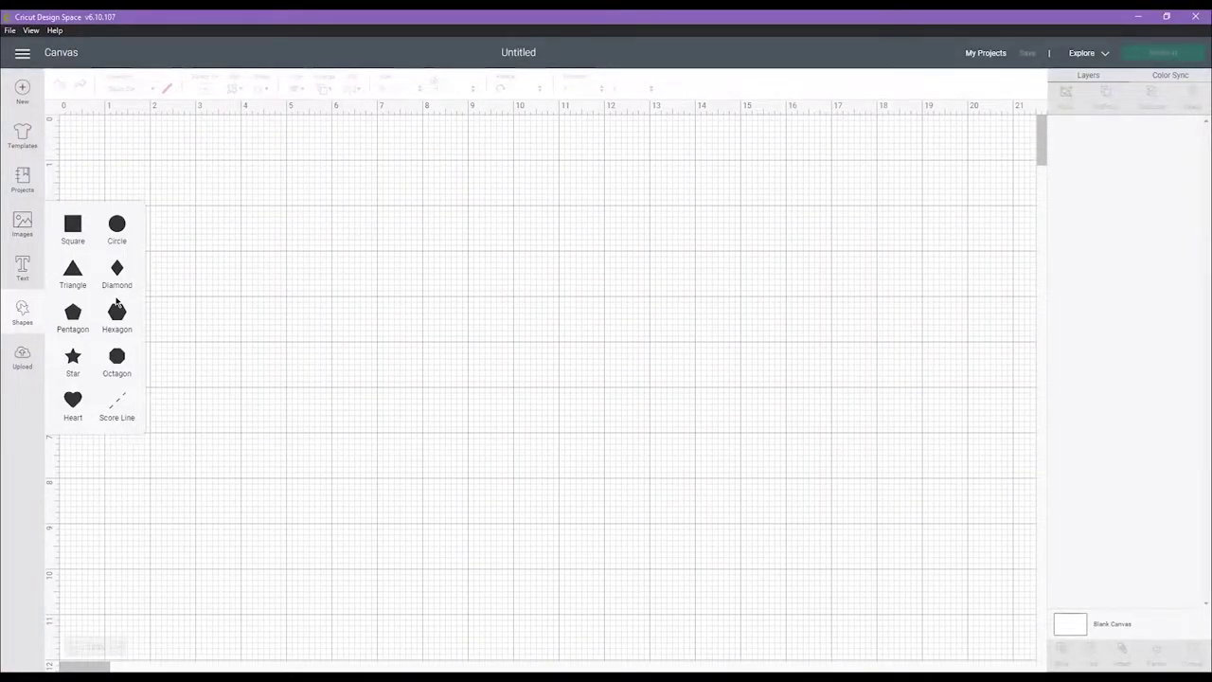
left_click(77, 226)
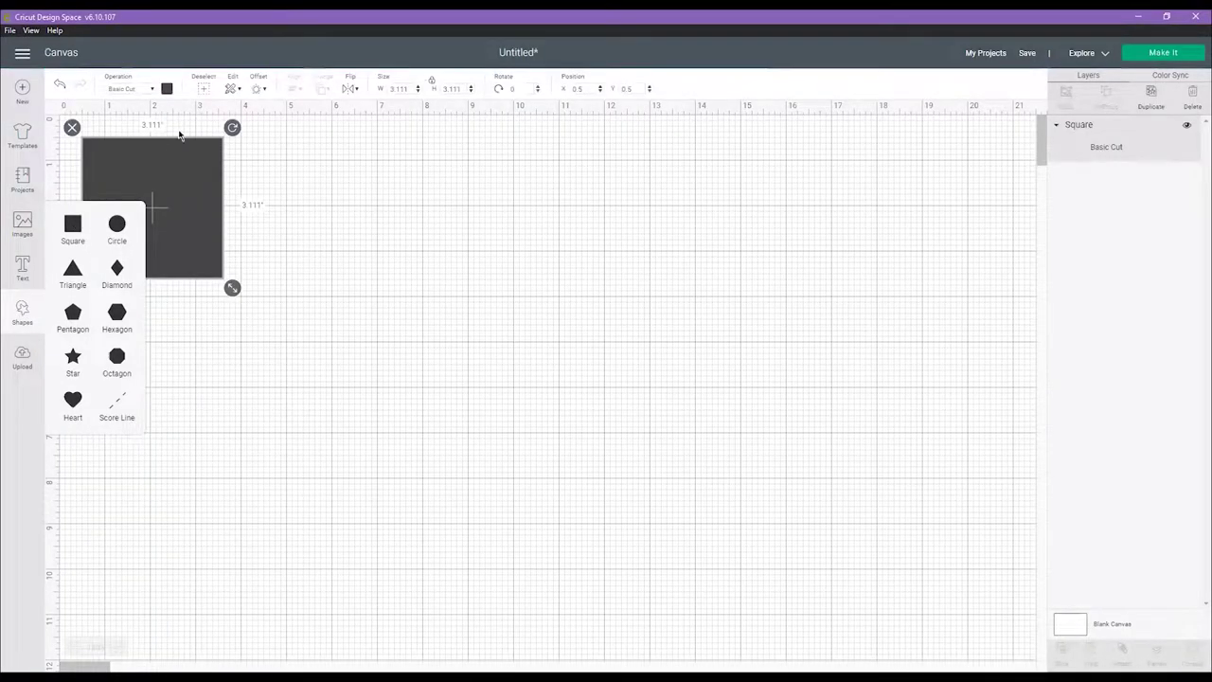
Resize the square without locked proportions to 6.75 inches wide and 9.25 inches high
left_click(192, 178)
left_click_drag(192, 178, 180, 171)
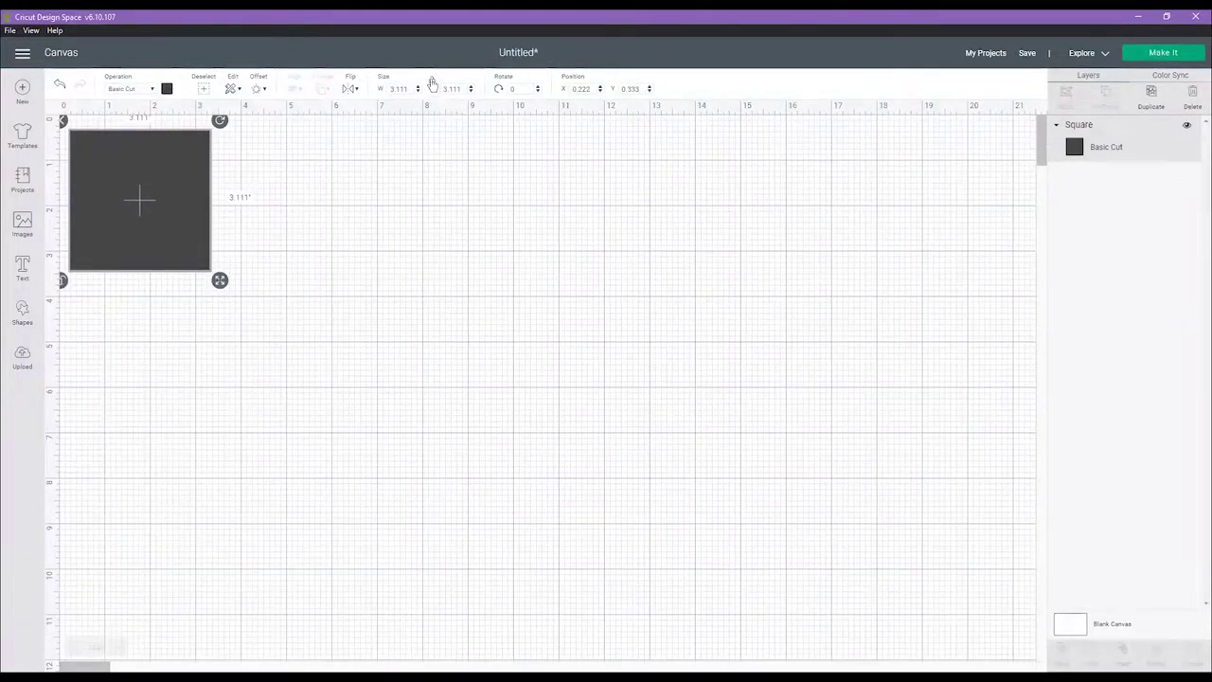
left_click(406, 88)
type("6.75")
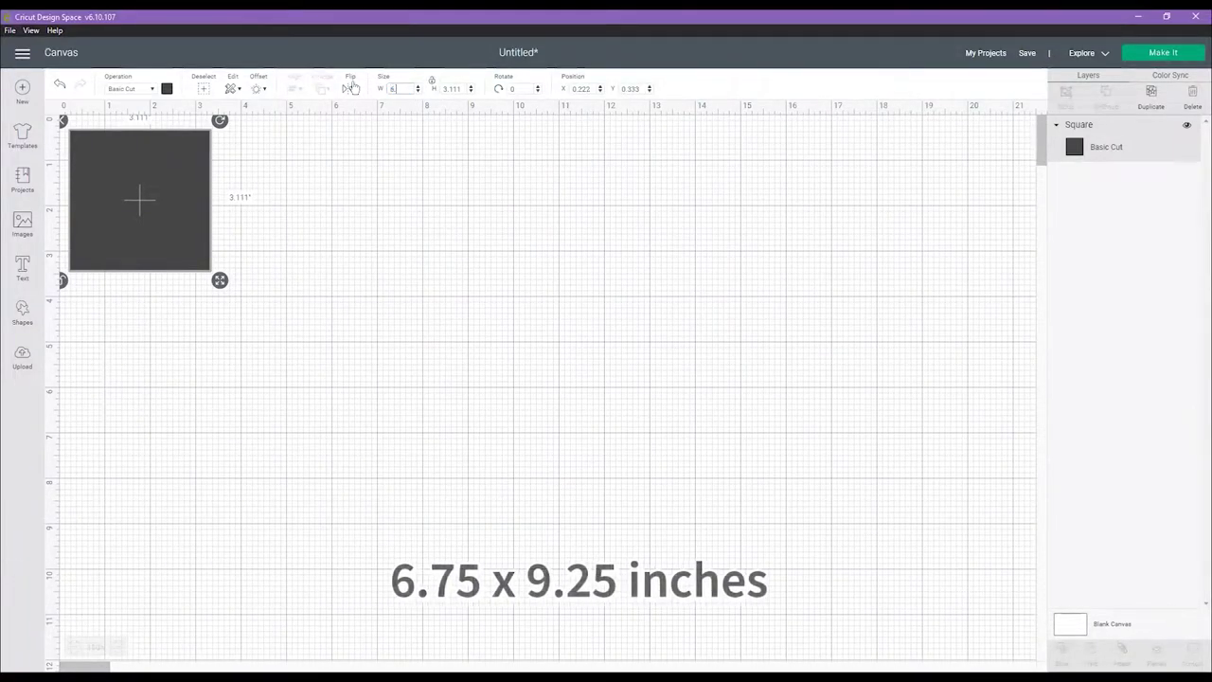
left_click(463, 88)
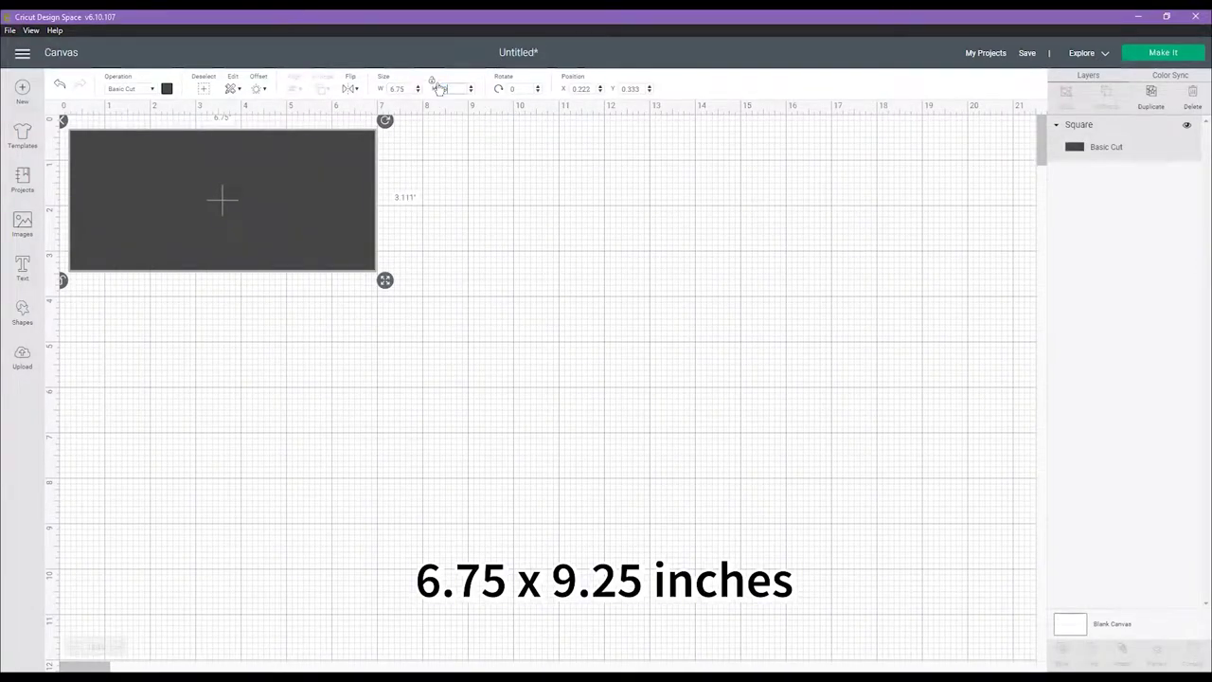
type("9.25")
Move the rectangle to the canvas origin, at about X 0.014 and Y 0, and deselect it
left_click_drag(193, 259, 207, 273)
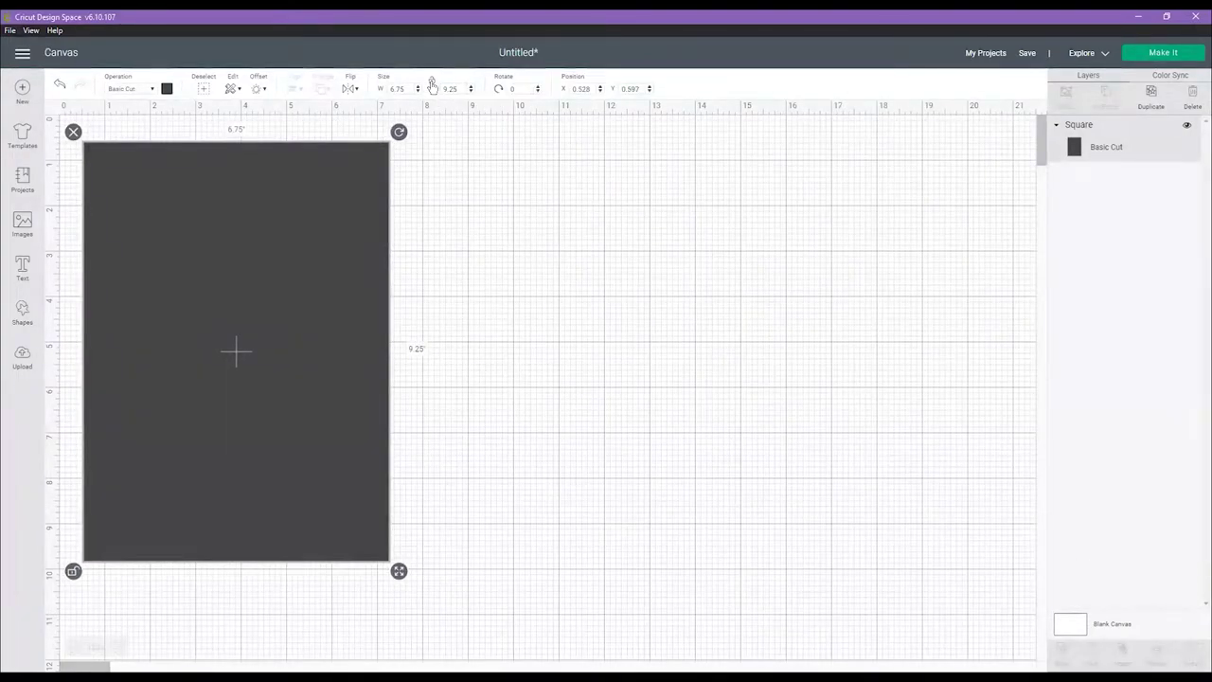
mouse_move(243, 257)
left_mouse_down()
mouse_move(225, 230)
mouse_move(465, 279)
mouse_move(259, 262)
left_mouse_up()
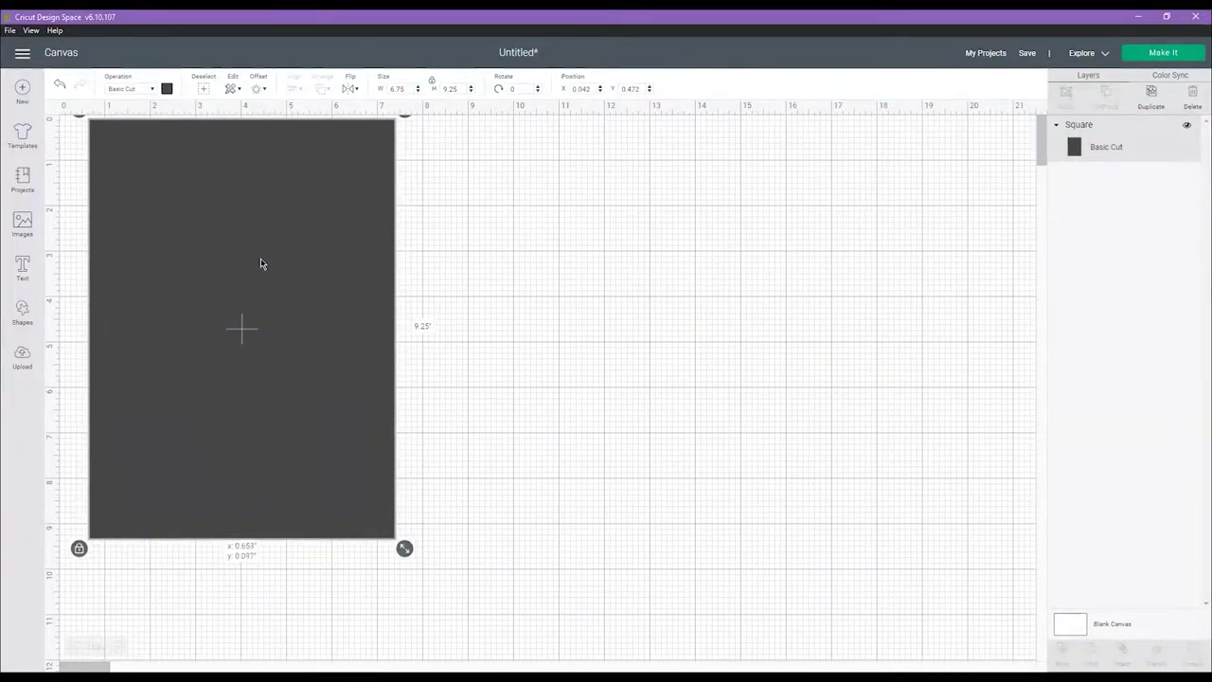
left_click_drag(241, 336, 212, 315)
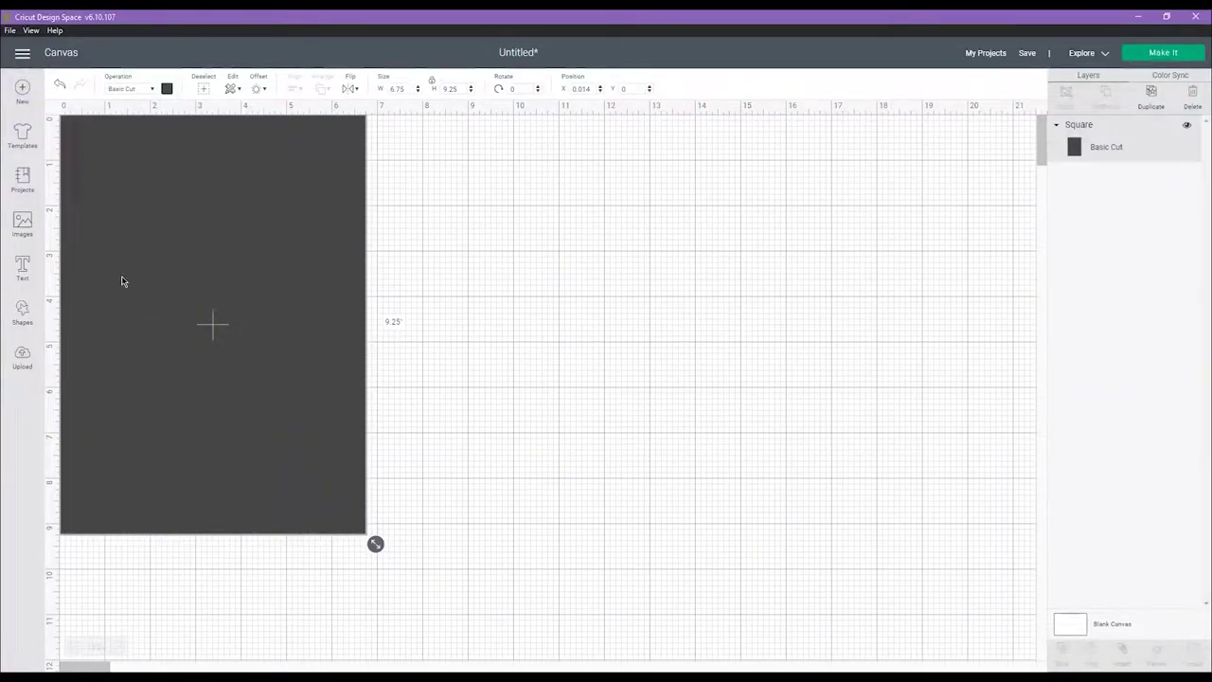
left_click(465, 255)
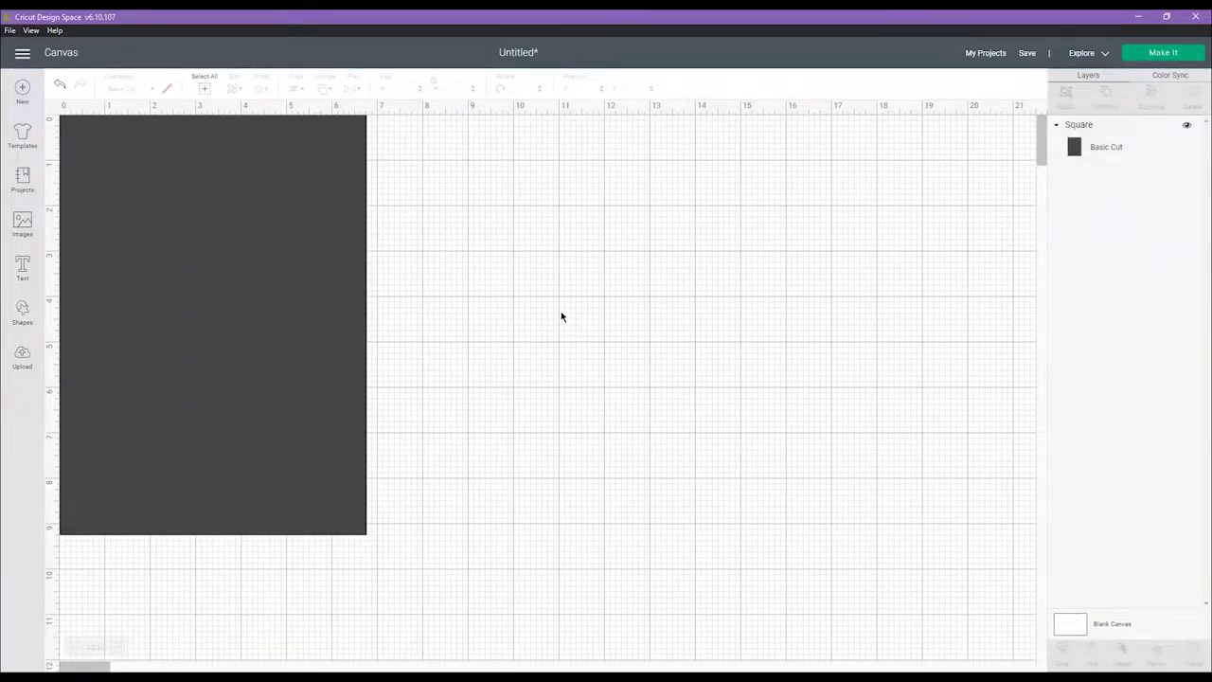
Insert the uploaded Print Then Cut moth tattoo and the torn-edge portrait of two faces onto the canvas
left_click(22, 358)
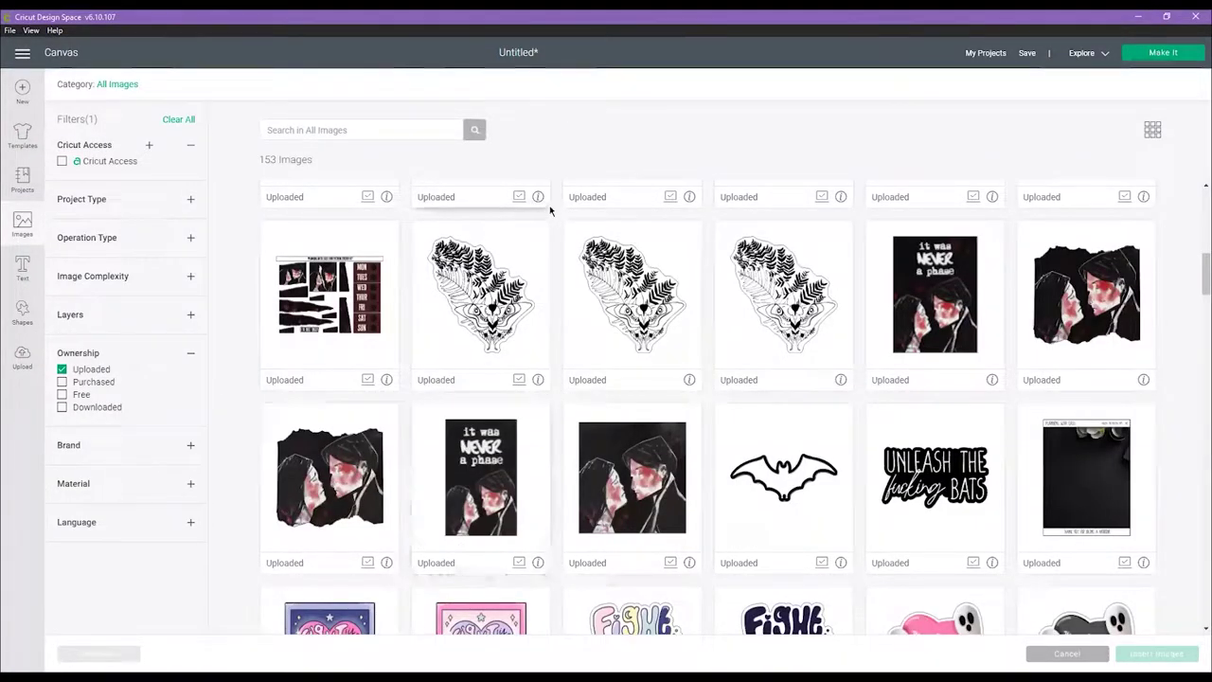
left_click(481, 294)
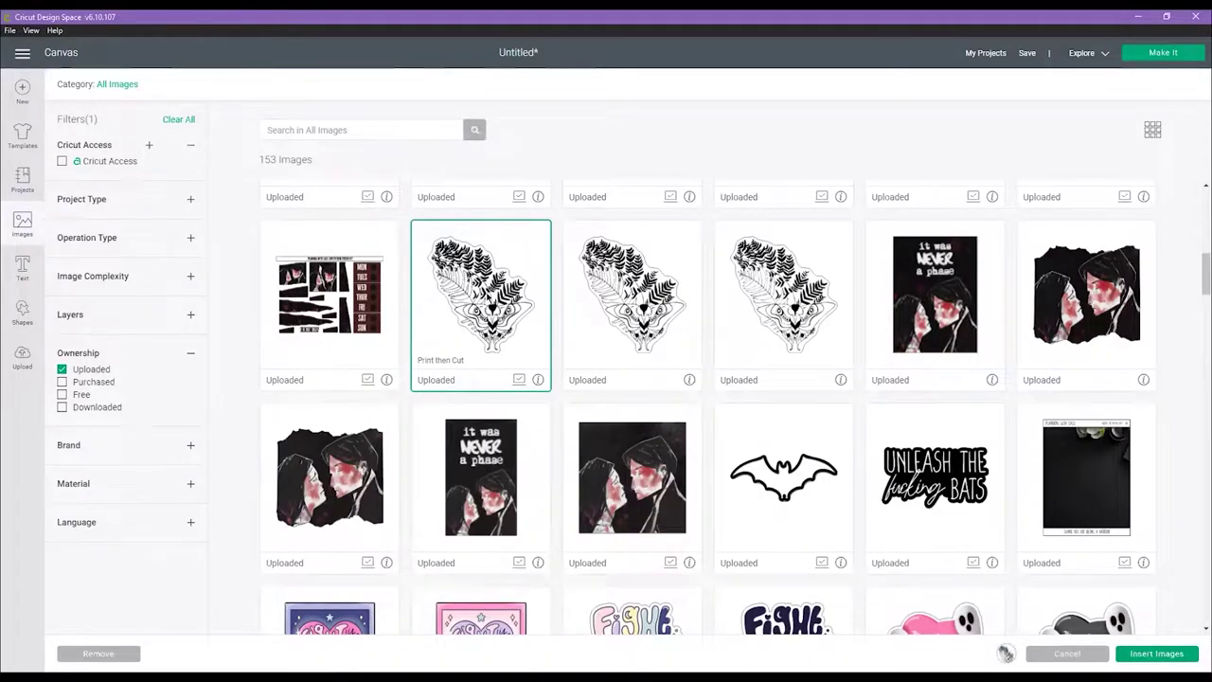
left_click(1110, 300)
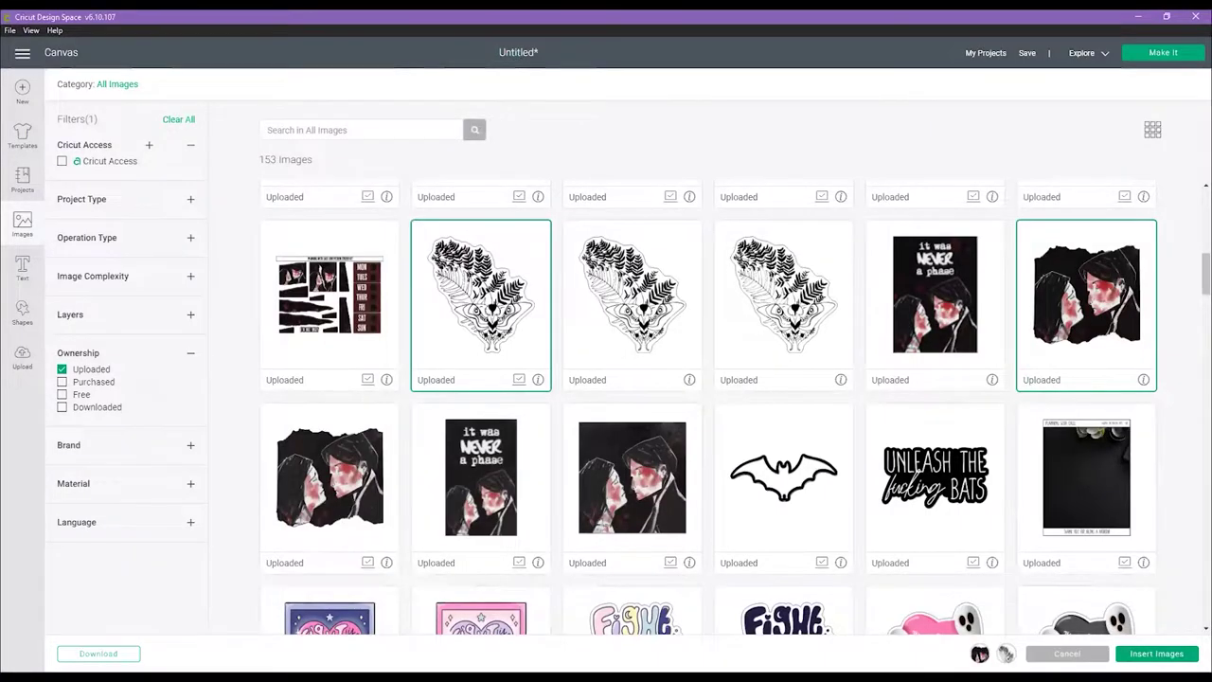
left_click(1157, 654)
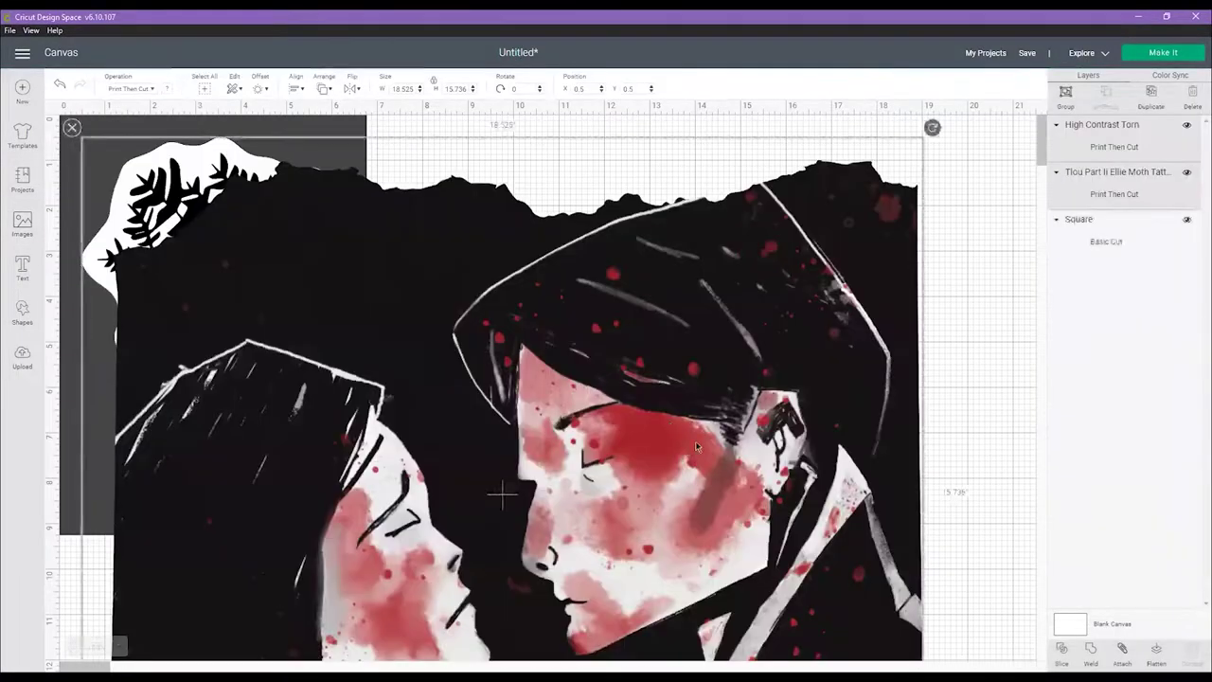
Scale both inserted images down together until the torn portrait is about 2.39 inches wide
scroll(669, 428, "down", 5)
left_click_drag(853, 559, 468, 216)
scroll(511, 531, "up", 5)
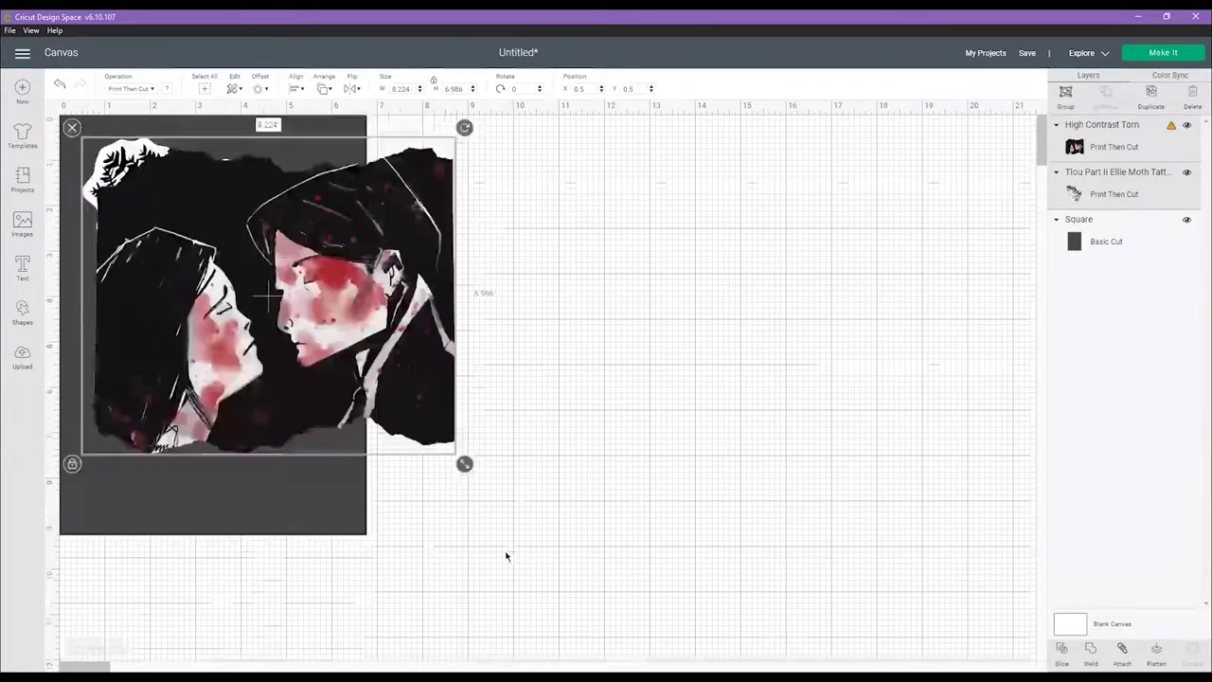
left_click_drag(465, 464, 185, 225)
Move the torn portrait to the lower half of the rectangle, then enlarge the moth slightly and place it in the upper-left corner
left_click_drag(176, 175, 348, 197)
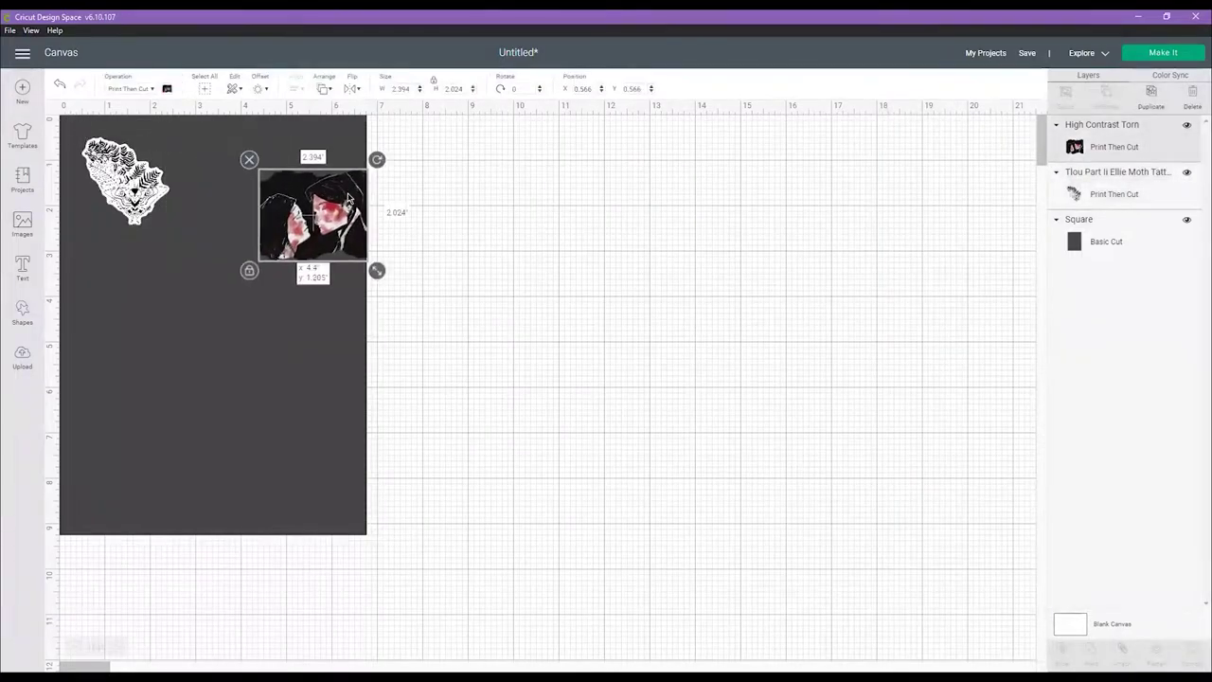
left_click(161, 219)
left_click_drag(170, 241, 192, 251)
left_click_drag(314, 214, 169, 365)
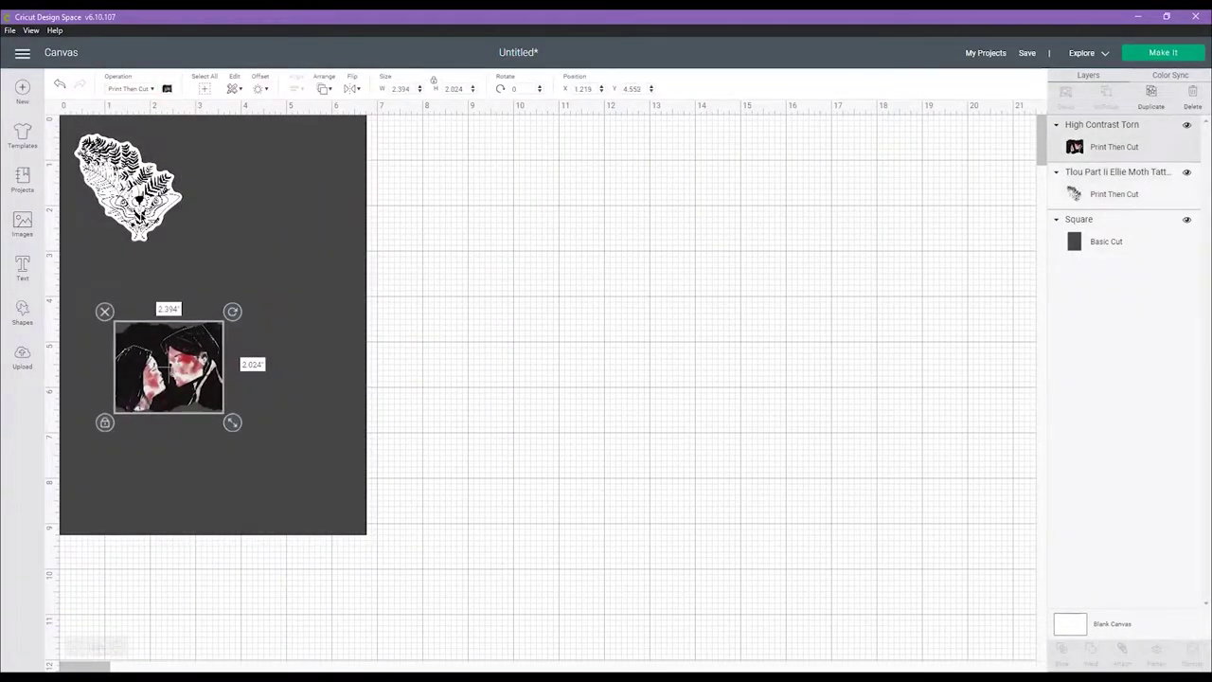
left_click(128, 185)
mouse_move(192, 251)
left_mouse_down()
mouse_move(145, 200)
mouse_move(171, 210)
mouse_move(154, 201)
mouse_move(152, 215)
mouse_move(148, 204)
mouse_move(196, 223)
mouse_move(182, 205)
mouse_move(427, 425)
mouse_move(995, 436)
mouse_move(947, 407)
mouse_move(705, 334)
mouse_move(720, 522)
mouse_move(190, 142)
mouse_move(281, 338)
mouse_move(148, 202)
mouse_move(184, 243)
left_mouse_up()
left_click(454, 257)
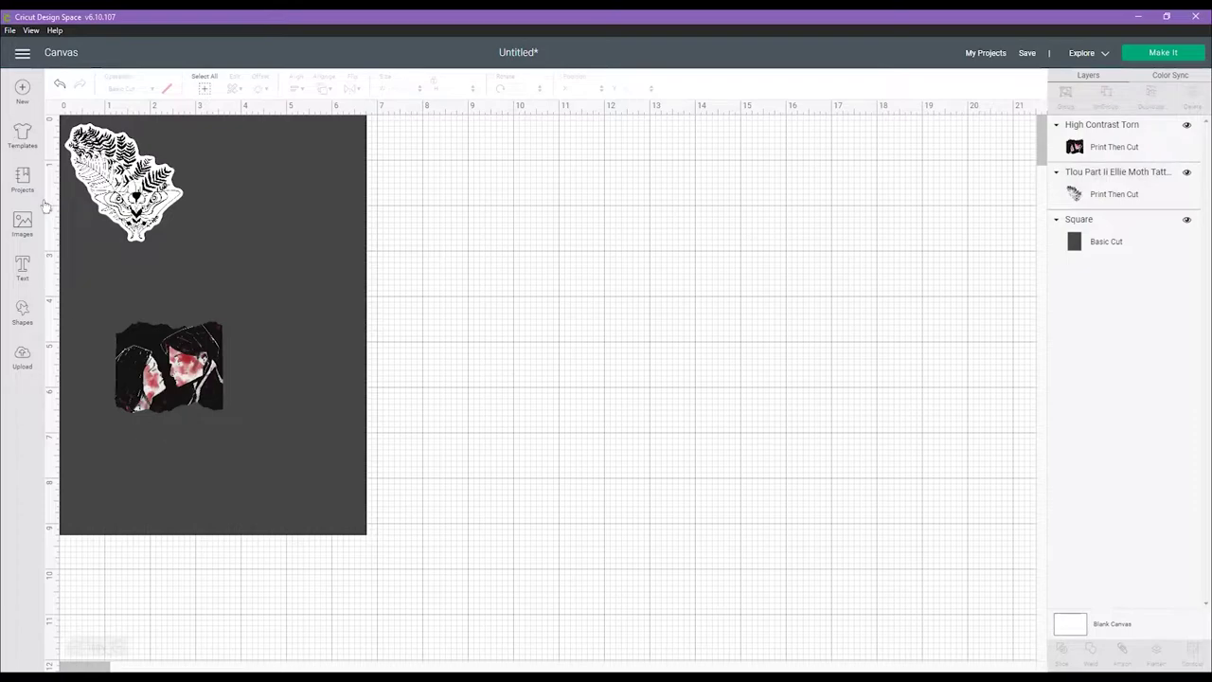
Adjust the size of the moth sticker to about 3 inches wide and high
left_click(120, 195)
mouse_move(194, 253)
left_mouse_down()
mouse_move(222, 278)
mouse_move(195, 254)
left_mouse_up()
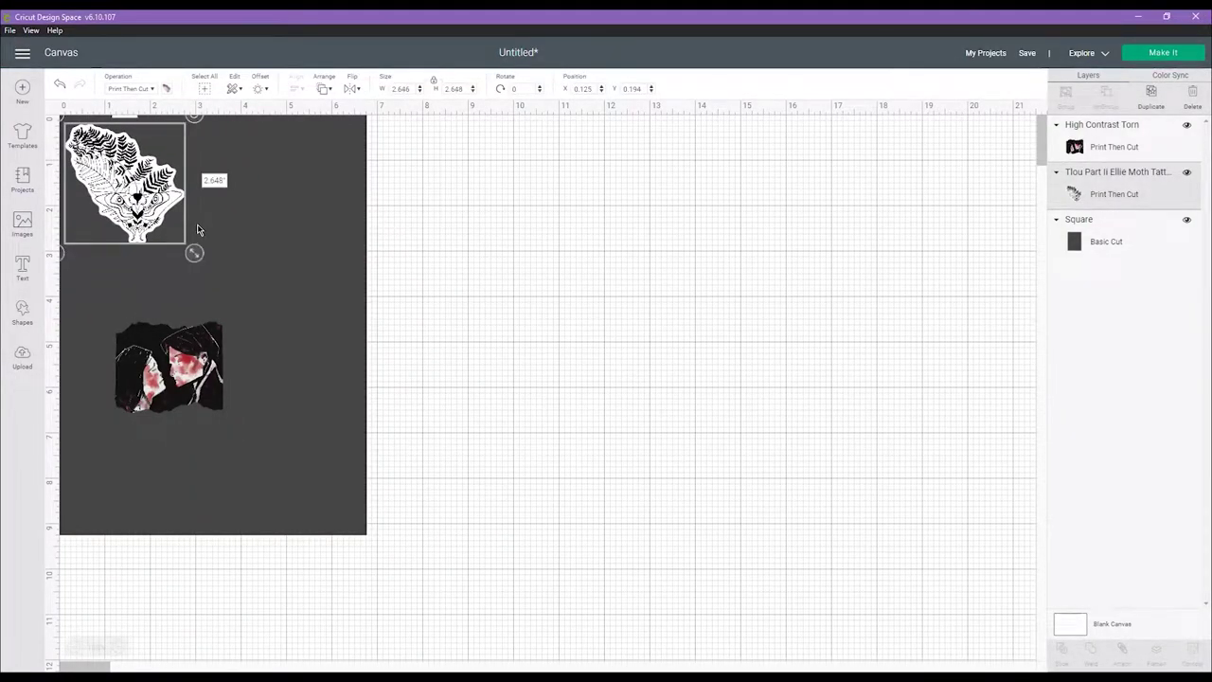
mouse_move(194, 253)
left_mouse_down()
mouse_move(256, 324)
mouse_move(186, 246)
mouse_move(200, 257)
left_mouse_up()
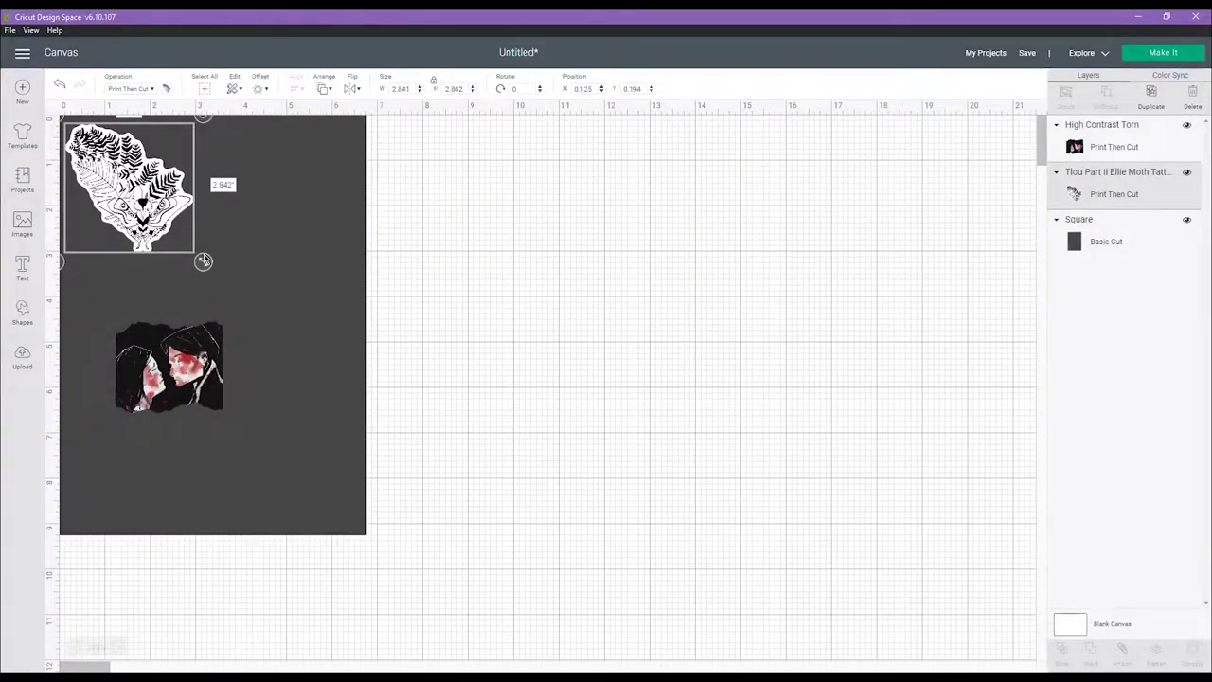
left_click_drag(204, 256, 183, 241)
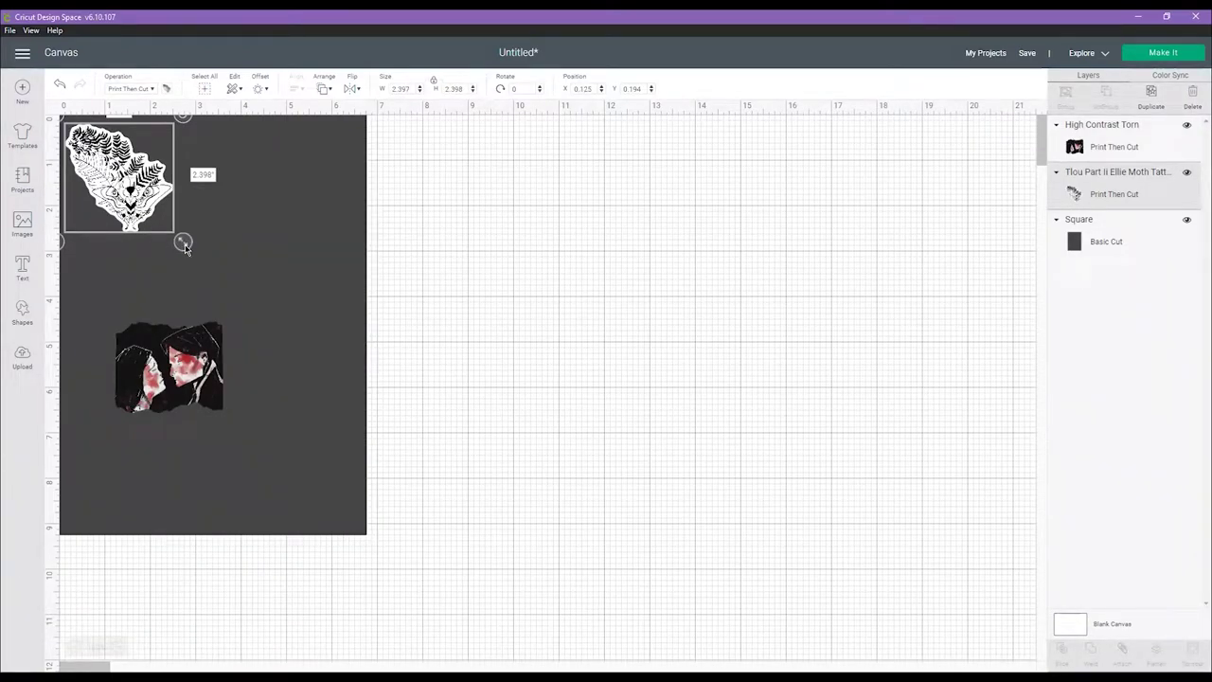
left_click_drag(182, 242, 210, 269)
left_click(459, 272)
Duplicate the moth sticker and place the copy beside the original at the top of the rectangle
left_click(137, 219)
right_click(138, 220)
left_click(167, 323)
left_click_drag(137, 194, 276, 193)
left_click(419, 252)
left_click(276, 199)
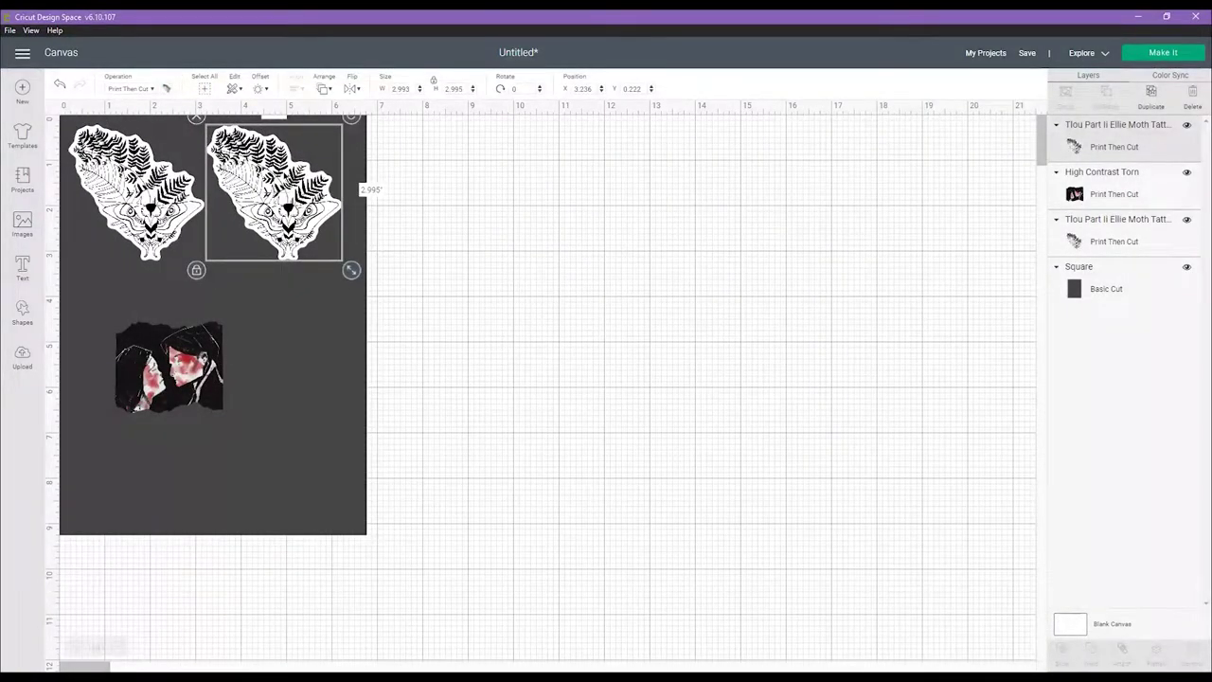
Align the two moth stickers with each other using Center Vertically
left_click(204, 195, "shift")
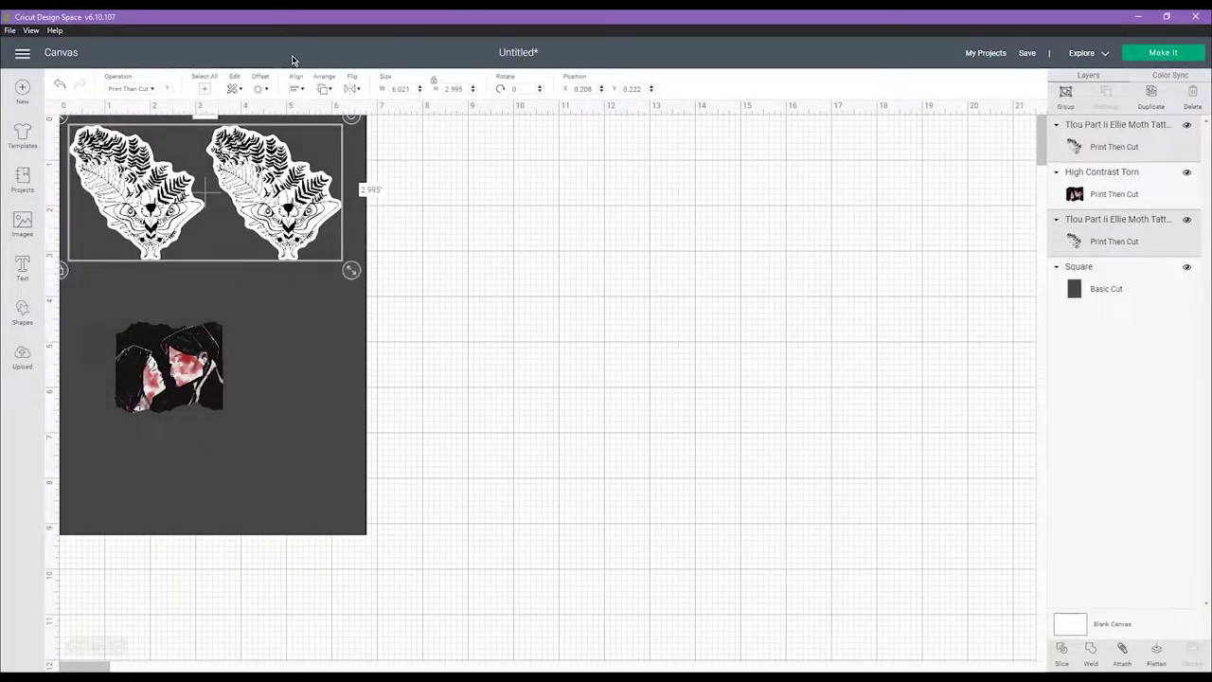
left_click(297, 89)
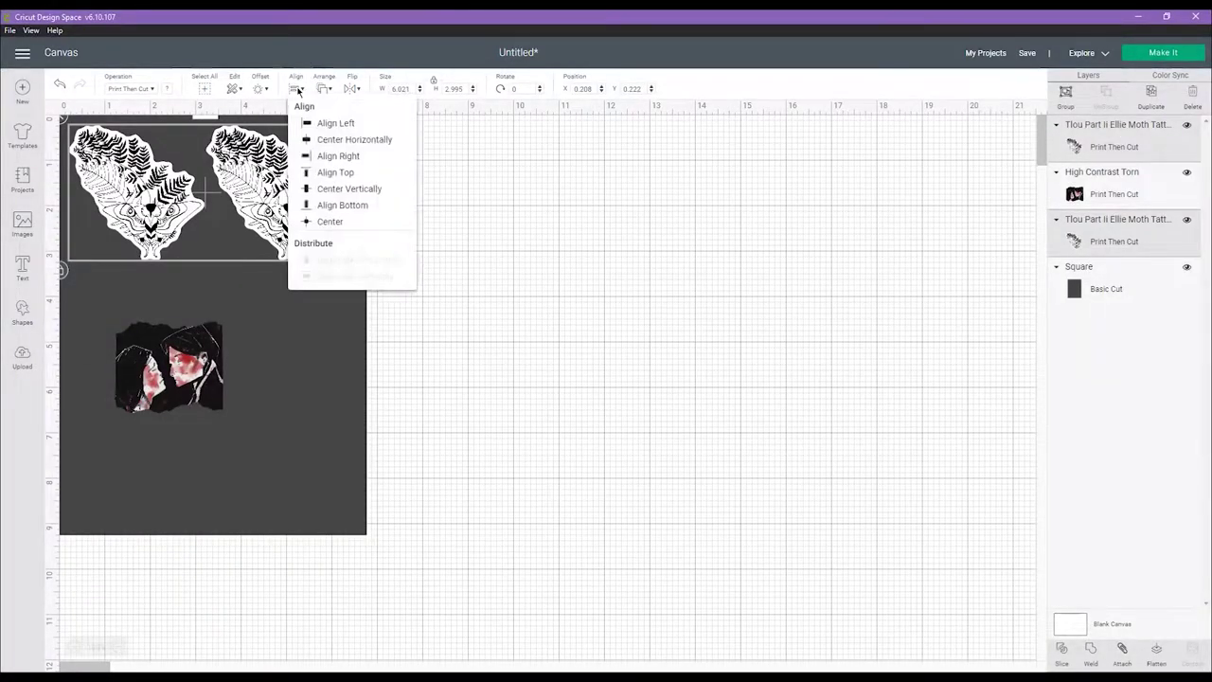
left_click(341, 189)
left_click(501, 186)
Move the second moth sticker down slightly and center both stickers vertically again
left_click_drag(333, 195, 330, 213)
left_click(153, 208, "shift")
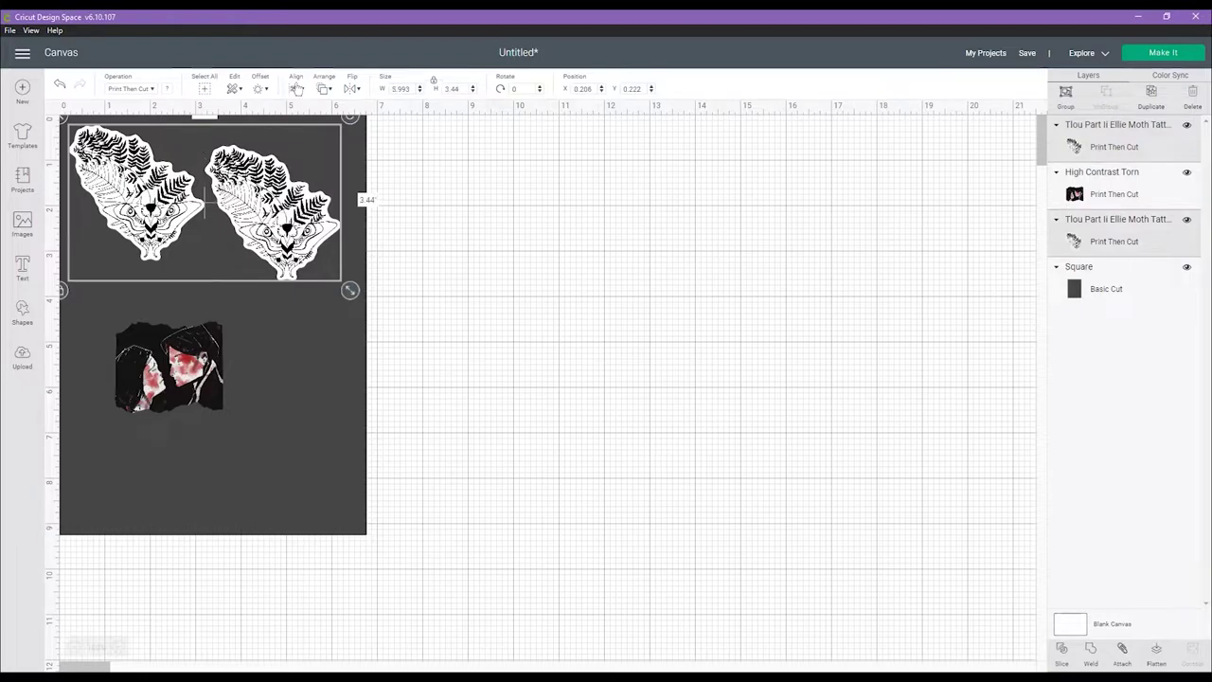
left_click(297, 88)
left_click(343, 189)
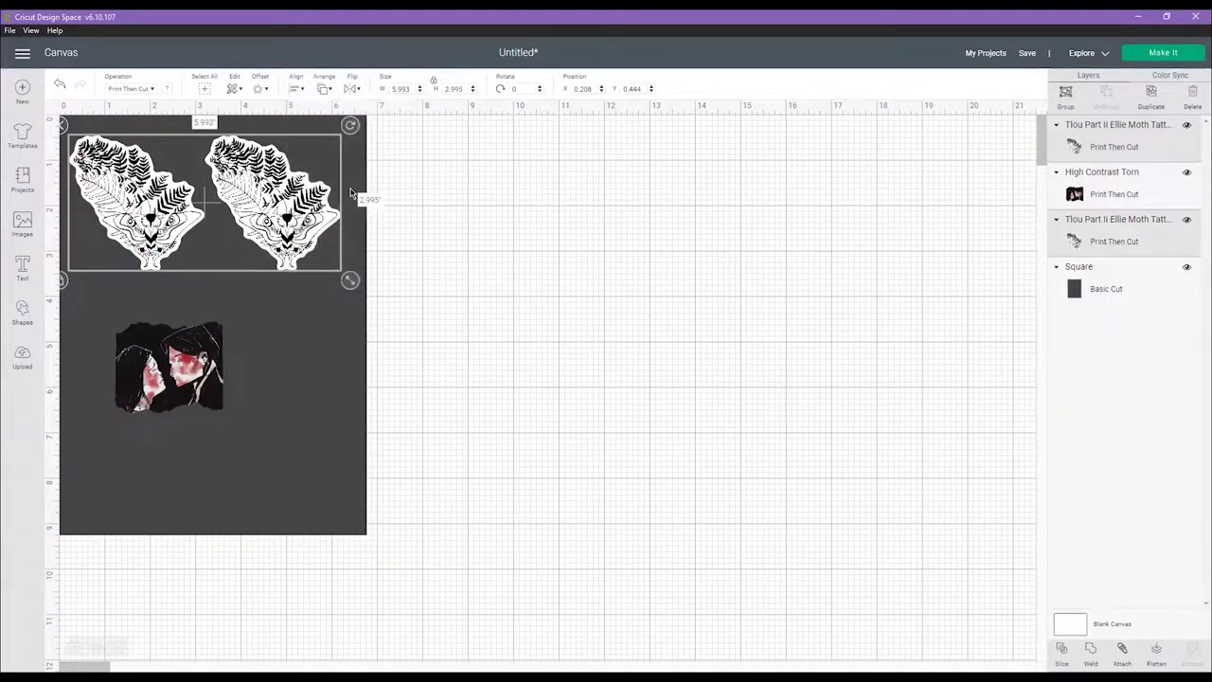
left_click(612, 256)
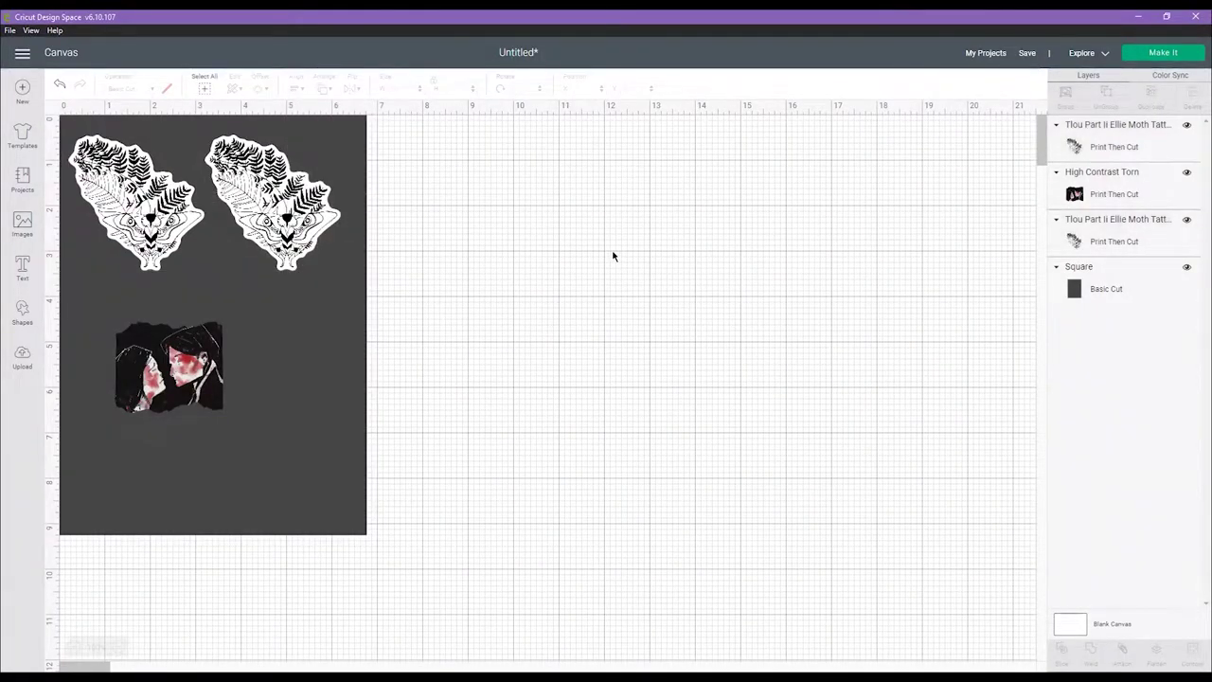
Move the torn-edge portrait sticker beneath the first moth and shrink it to about 2.1 by 1.77 inches
left_click_drag(133, 401, 93, 362)
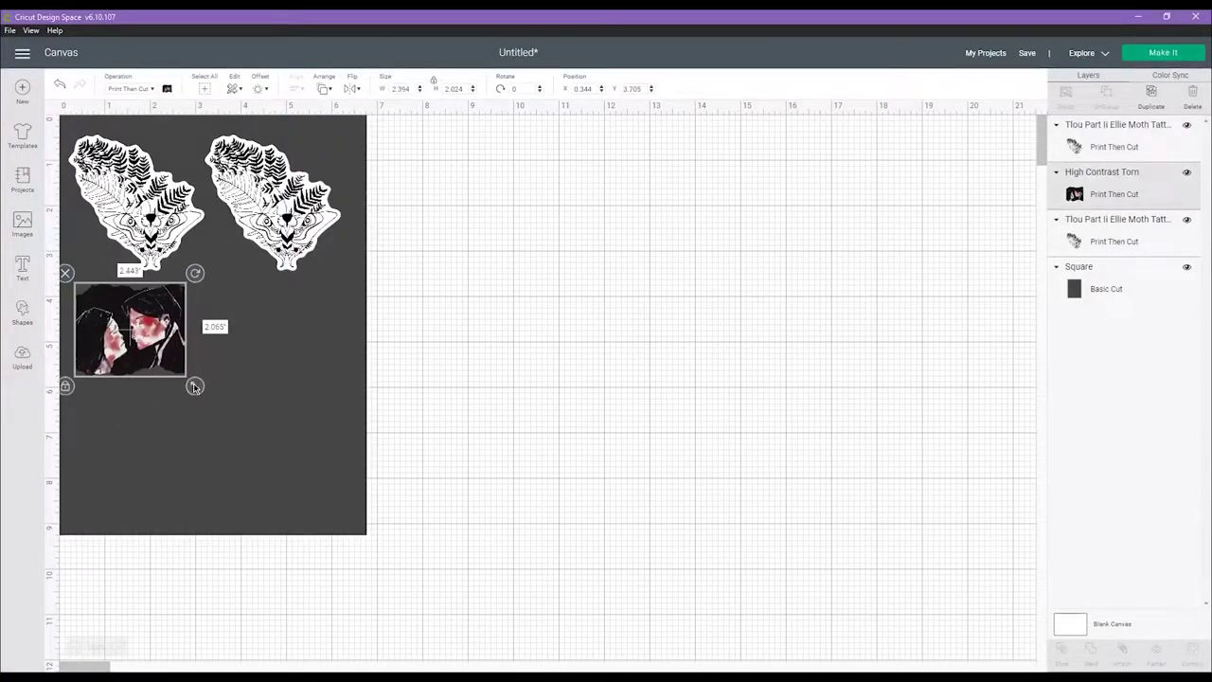
left_click_drag(195, 386, 179, 372)
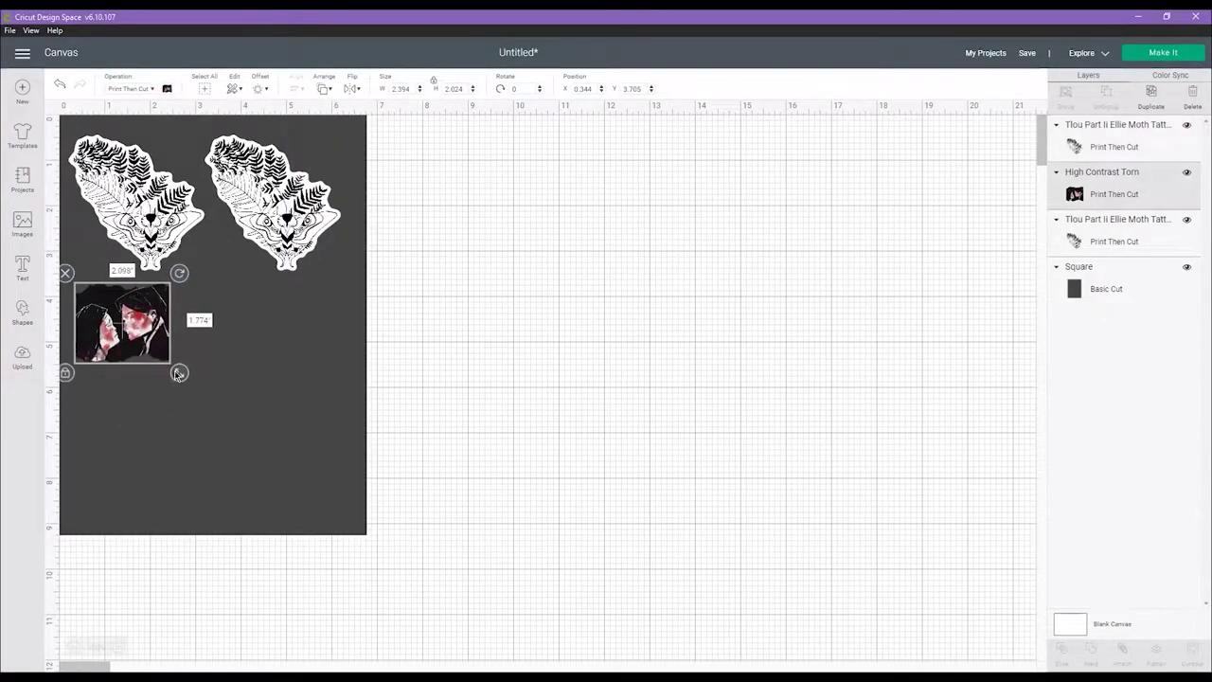
Duplicate the torn-edge portrait sticker twice and place the copies beside the original in a row below the moths
left_click_drag(135, 315, 326, 322)
right_click(133, 315)
left_click(164, 426)
right_click(241, 320)
left_click(270, 424)
Nudge the three portrait stickers sideways into an evenly spaced row that fits within the rectangle's width
left_click(151, 316)
left_click_drag(227, 322, 220, 322)
left_click_drag(326, 322, 319, 322)
left_click(170, 322)
left_click_drag(210, 322, 206, 322)
left_click_drag(318, 322, 316, 322)
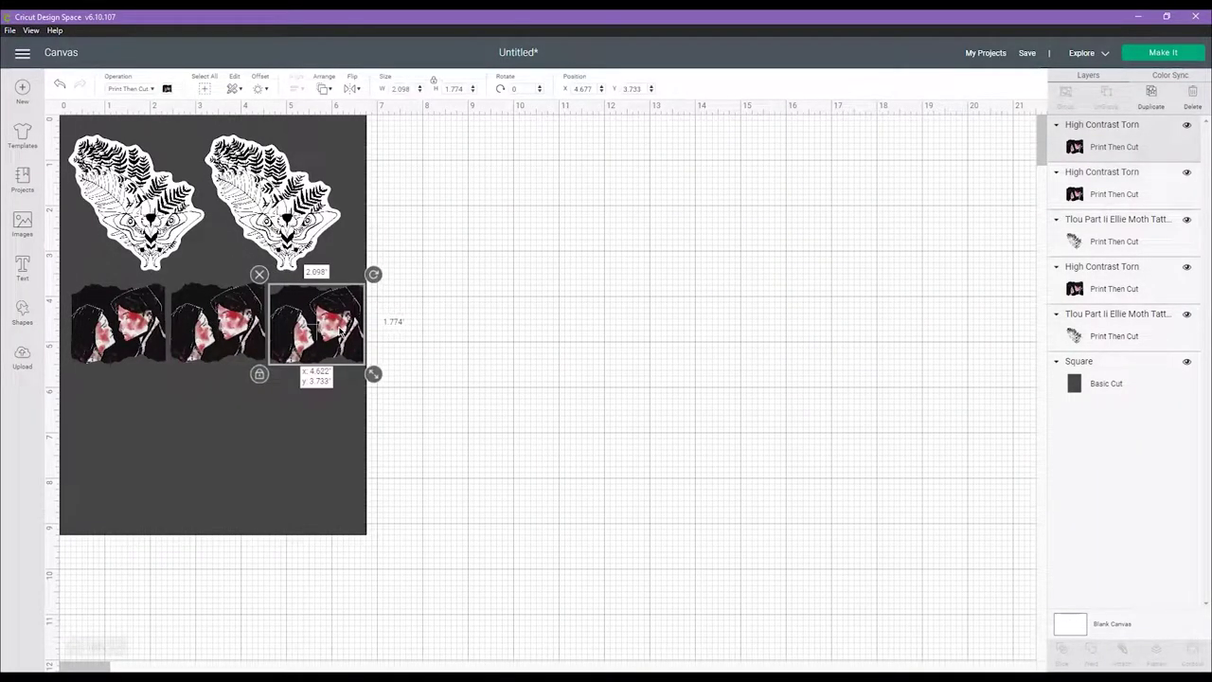
left_click(352, 384)
left_click(118, 327)
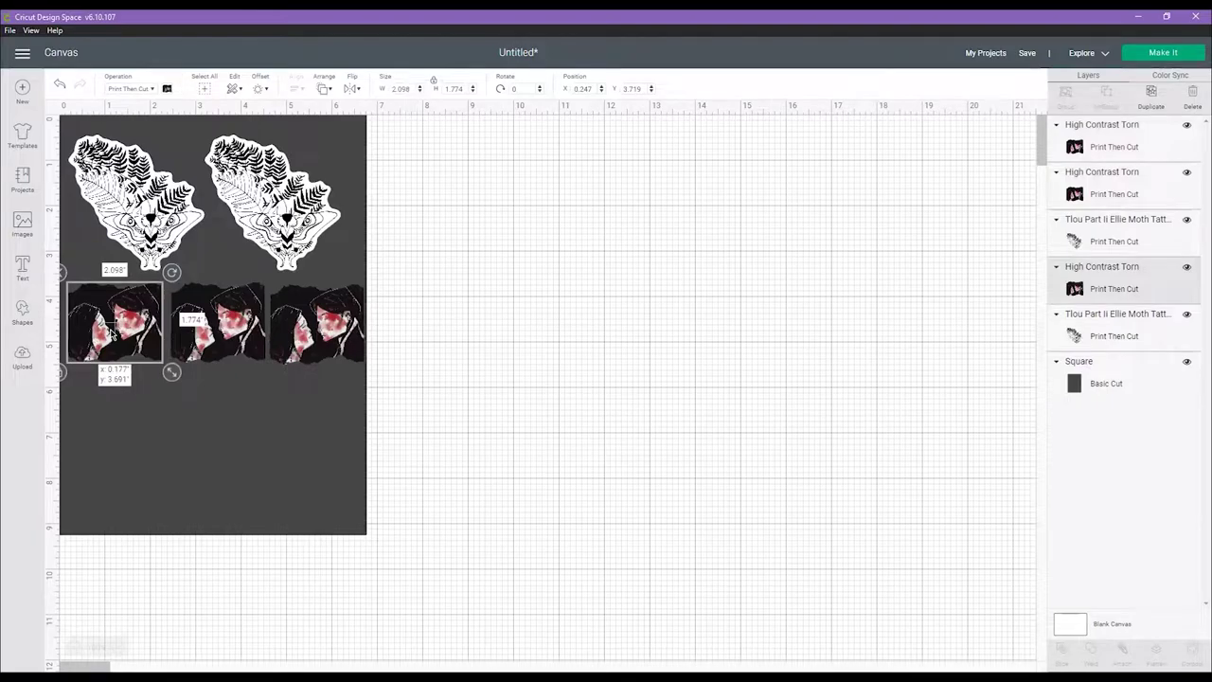
left_click_drag(119, 327, 112, 326)
left_click_drag(192, 312, 190, 313)
left_click_drag(326, 322, 324, 322)
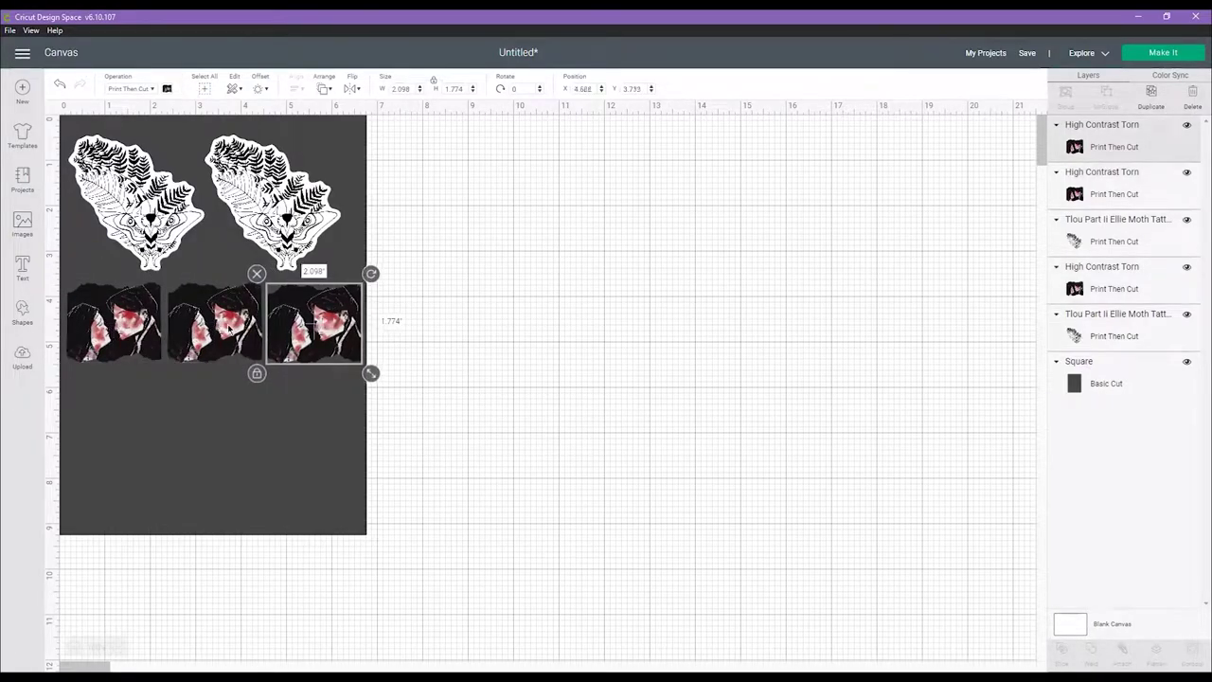
Align the three portrait stickers with each other using Align Top
left_click(228, 327, "shift")
left_click(112, 325, "shift")
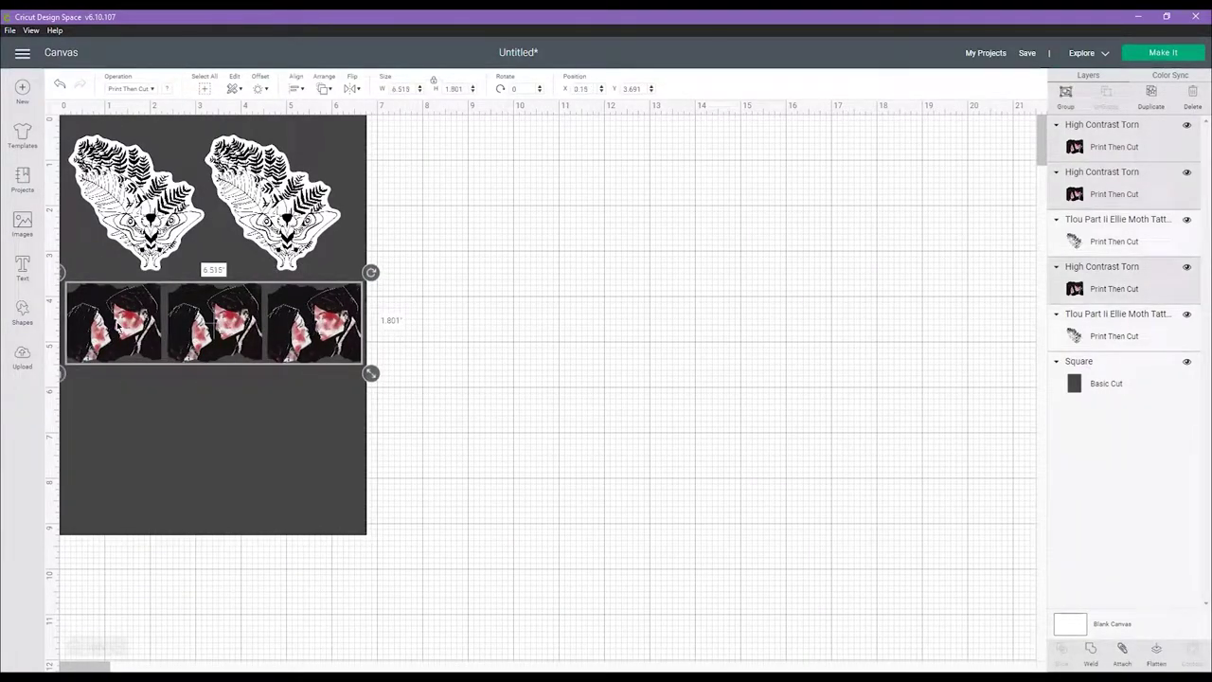
left_click(297, 89)
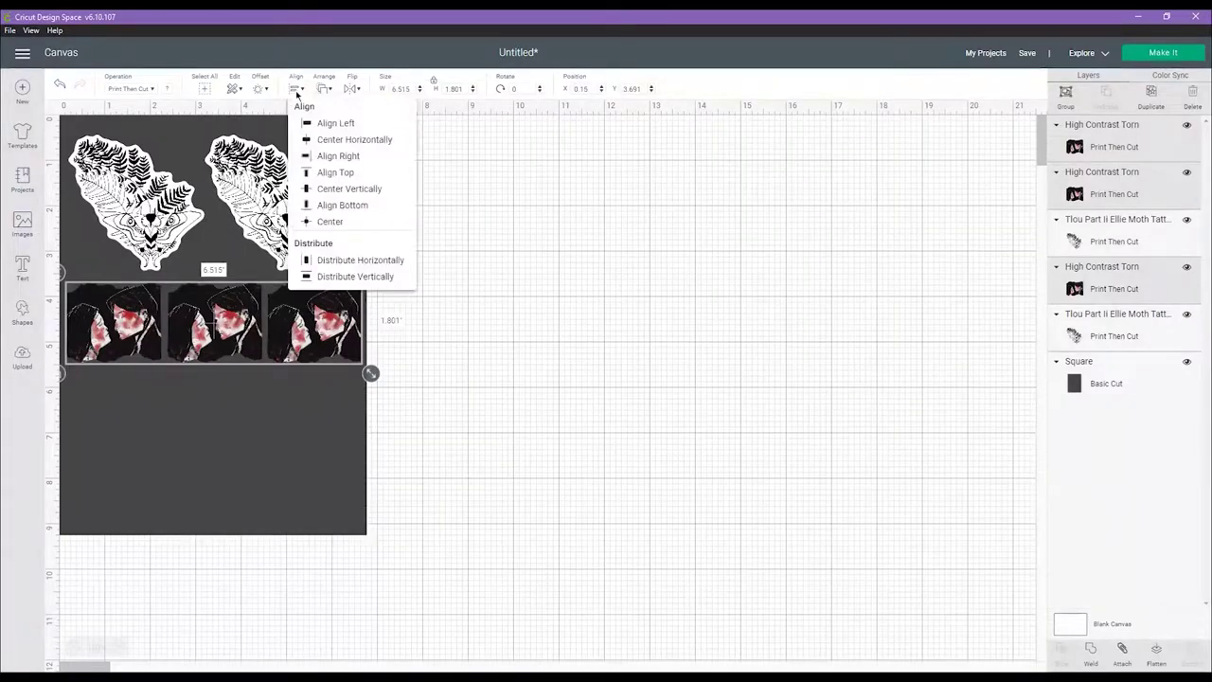
left_click(334, 172)
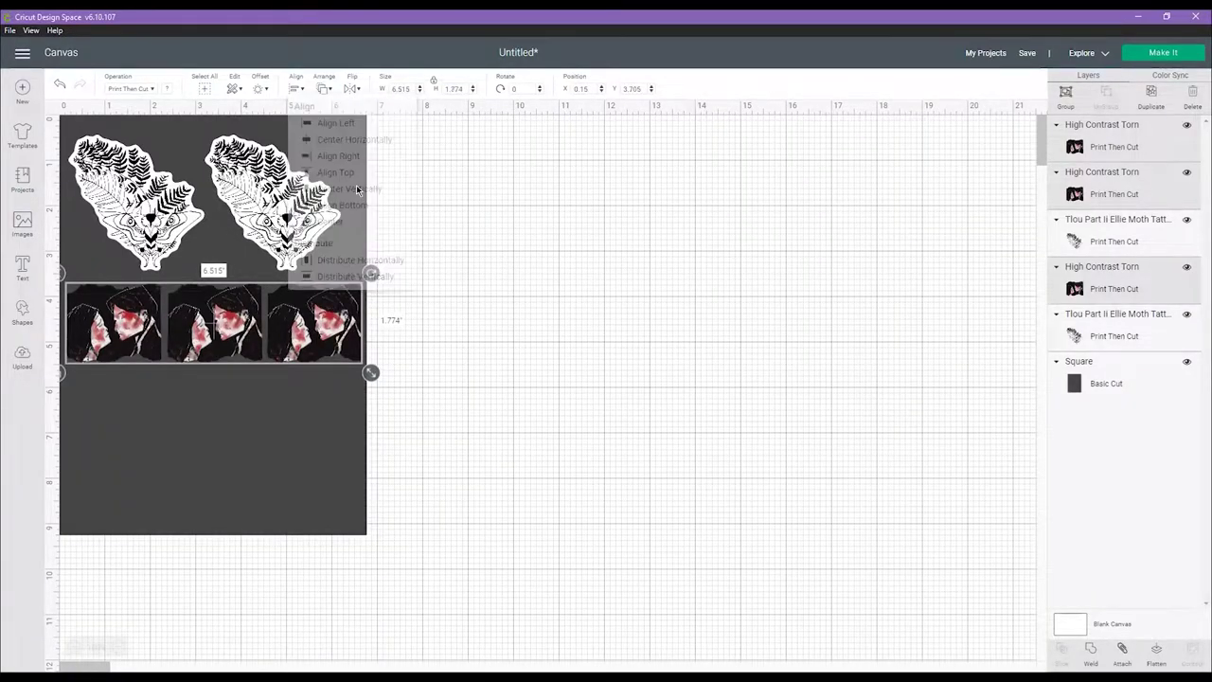
left_click(483, 224)
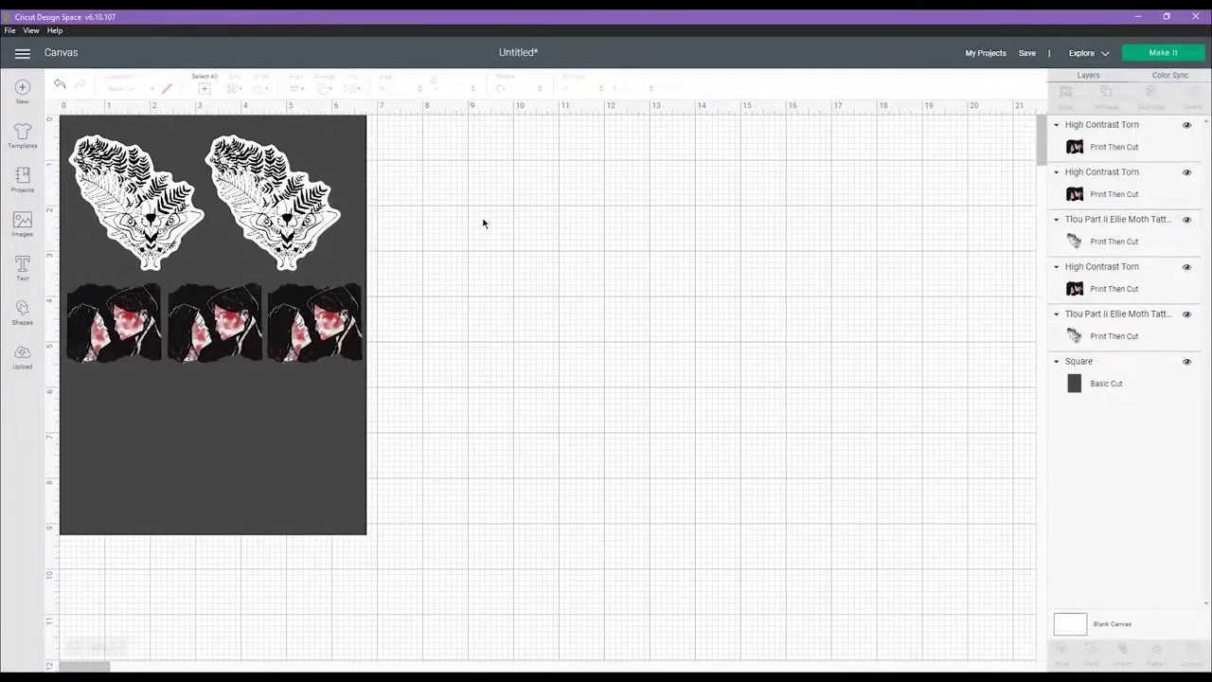
Duplicate both moth stickers together and place the copied pair below the portrait row, inside the rectangle
left_click(284, 204)
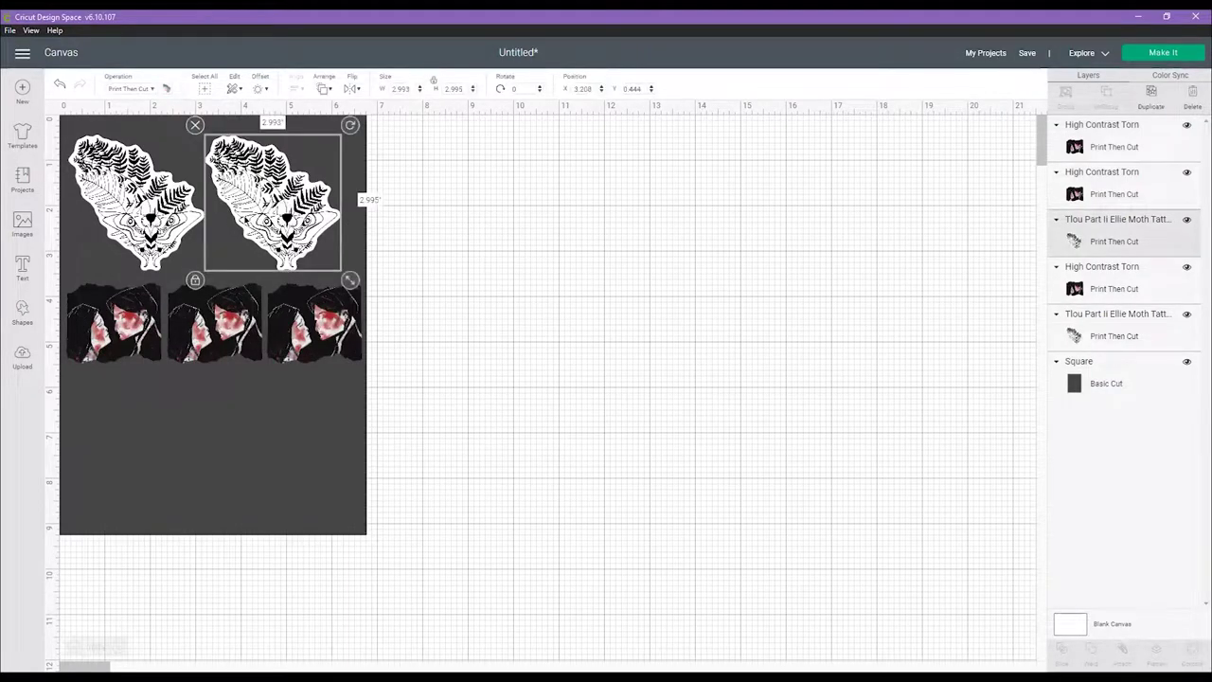
left_click(146, 232, "shift")
right_click(145, 225)
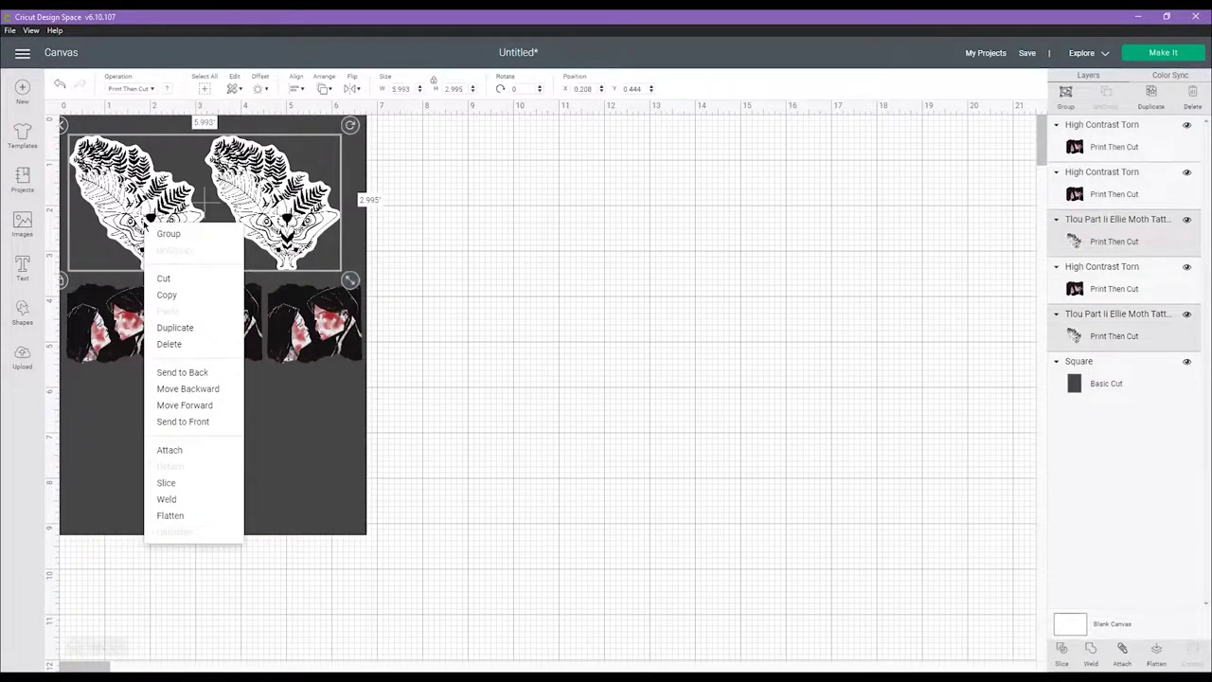
left_click(176, 327)
left_click_drag(226, 218, 217, 452)
left_click(421, 419)
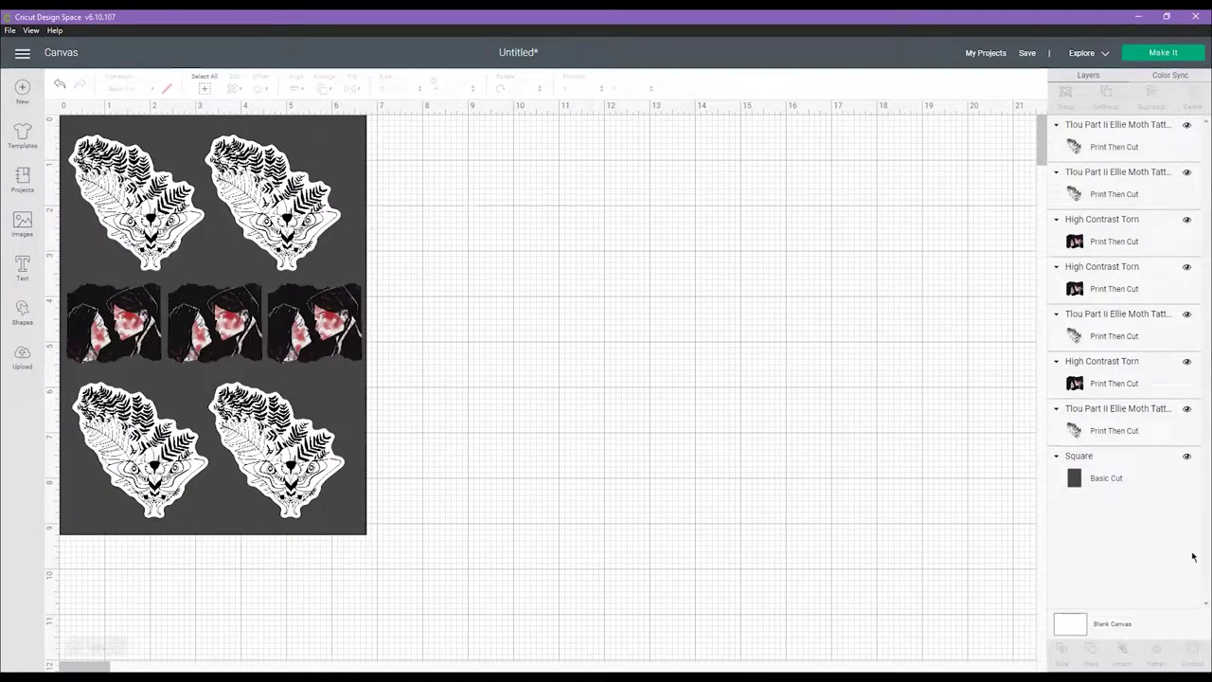
Hide the background square layer and attach all the moth and portrait stickers together
left_click(1188, 457)
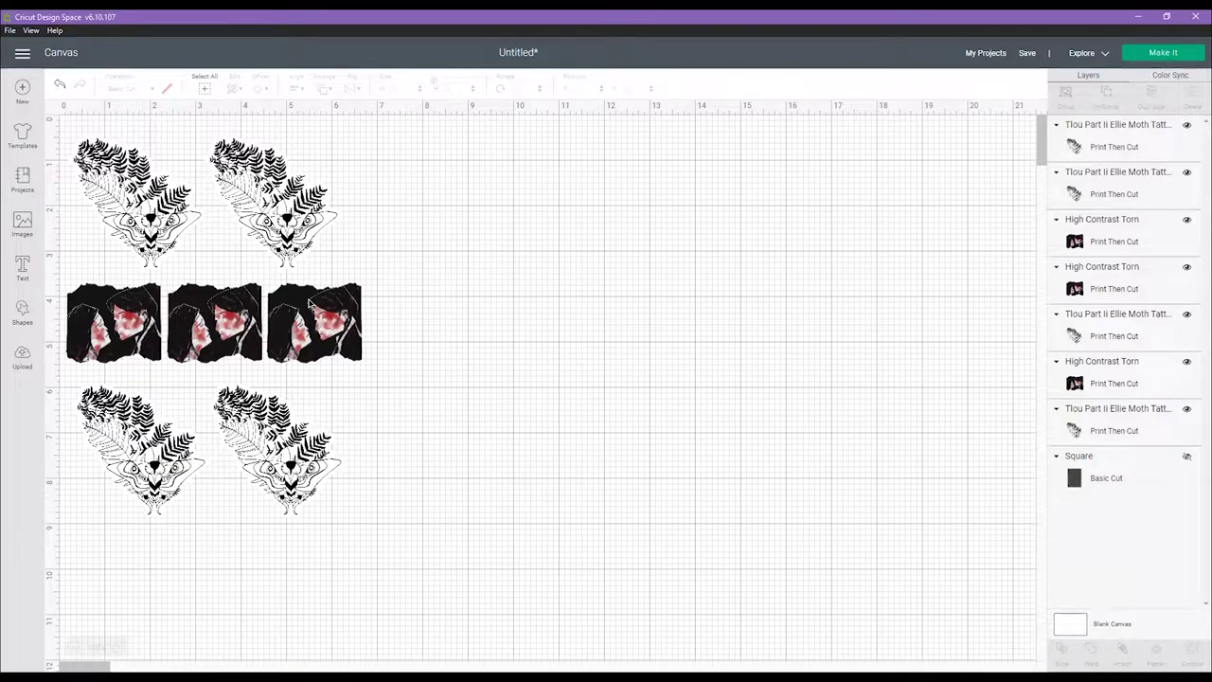
left_click_drag(528, 561, 36, 71)
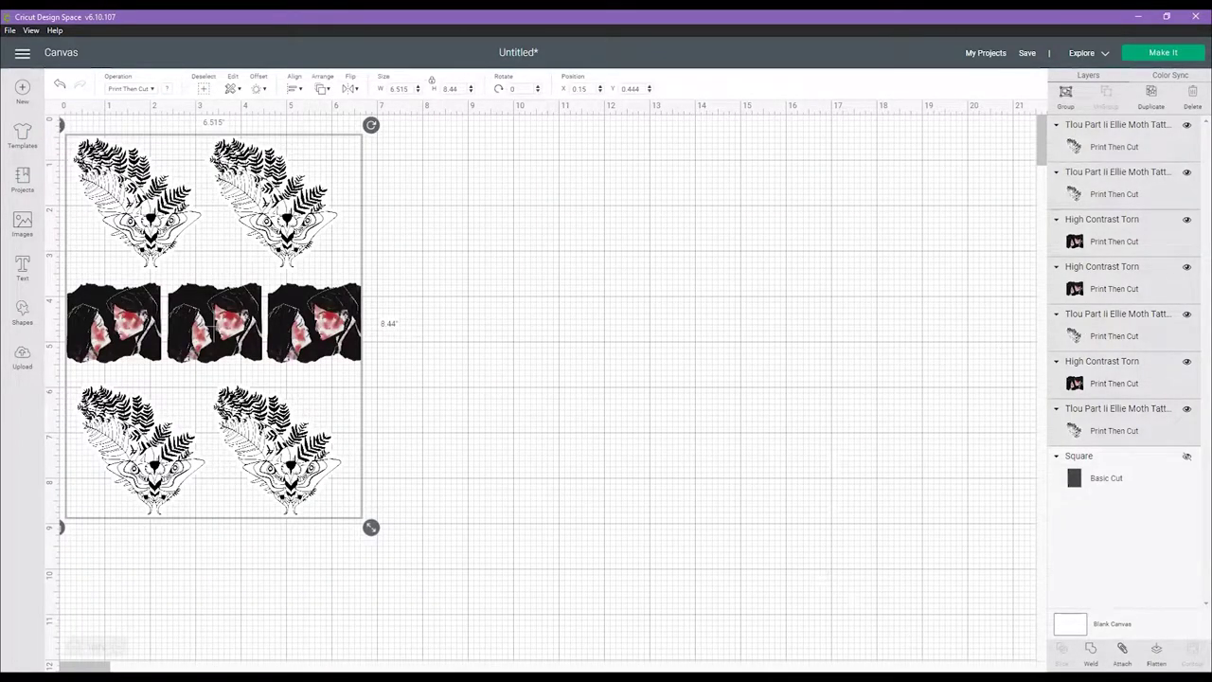
left_click(1123, 651)
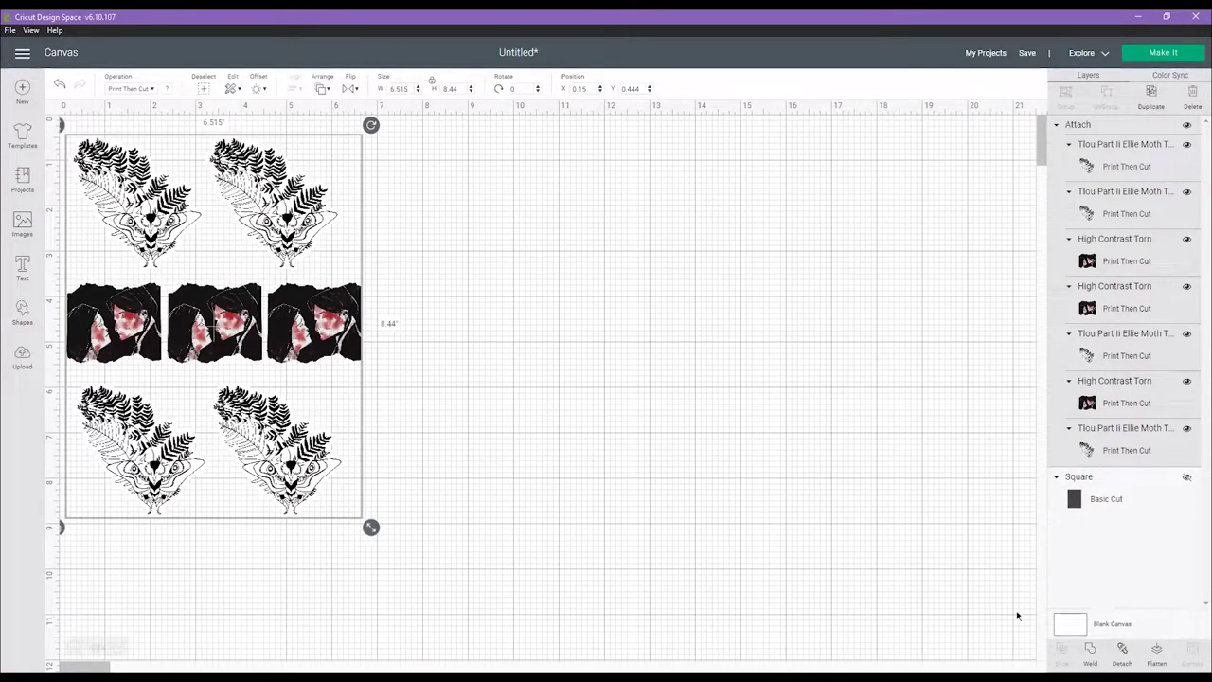
left_click(625, 283)
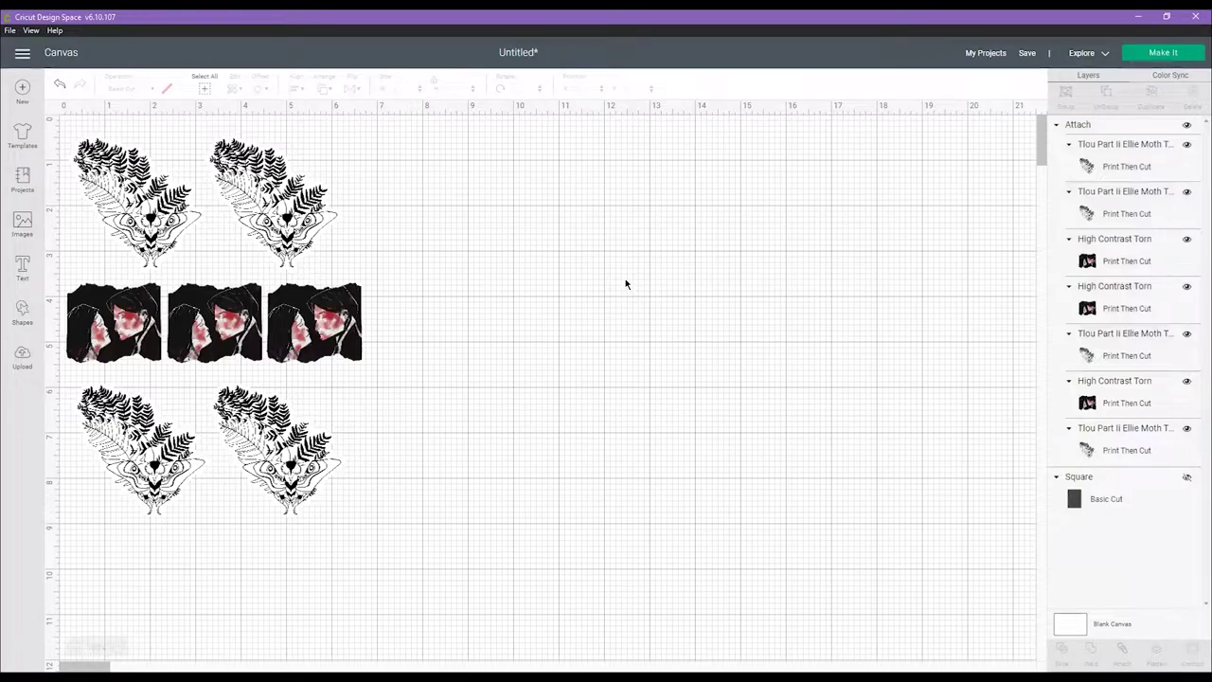
Proceed to making the project and send the sheet to the Canon MX430 series Printer WS through the system print dialog, with bleed off
left_click(1171, 54)
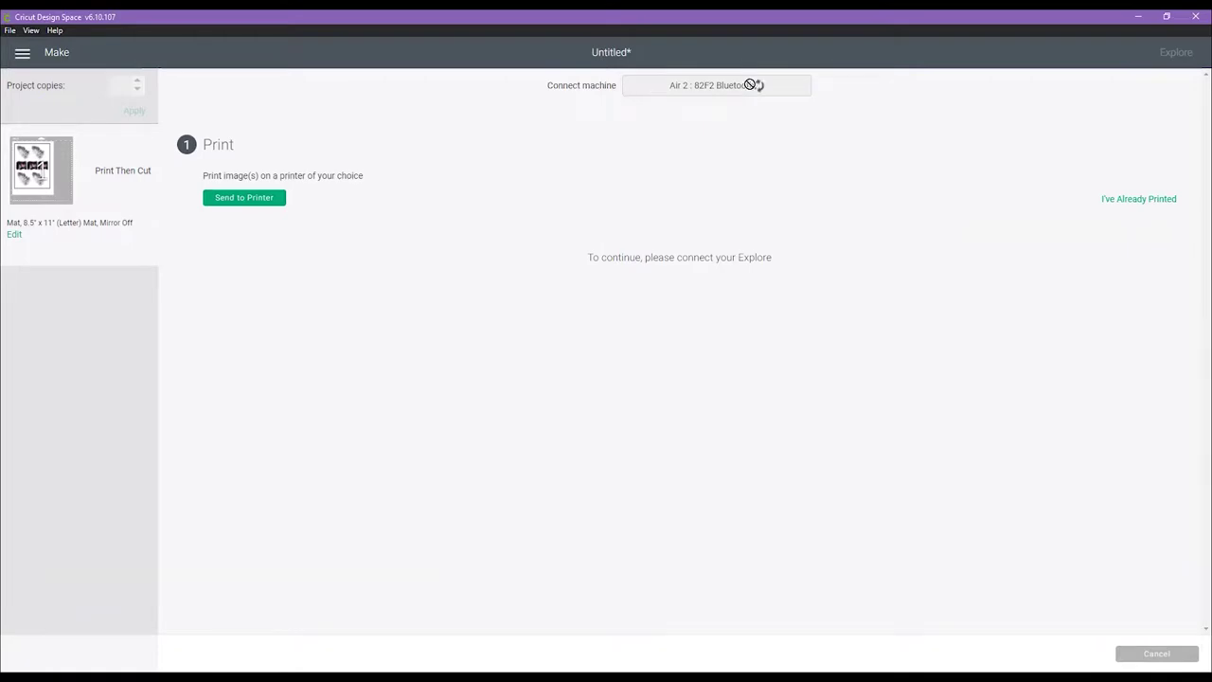
left_click(244, 199)
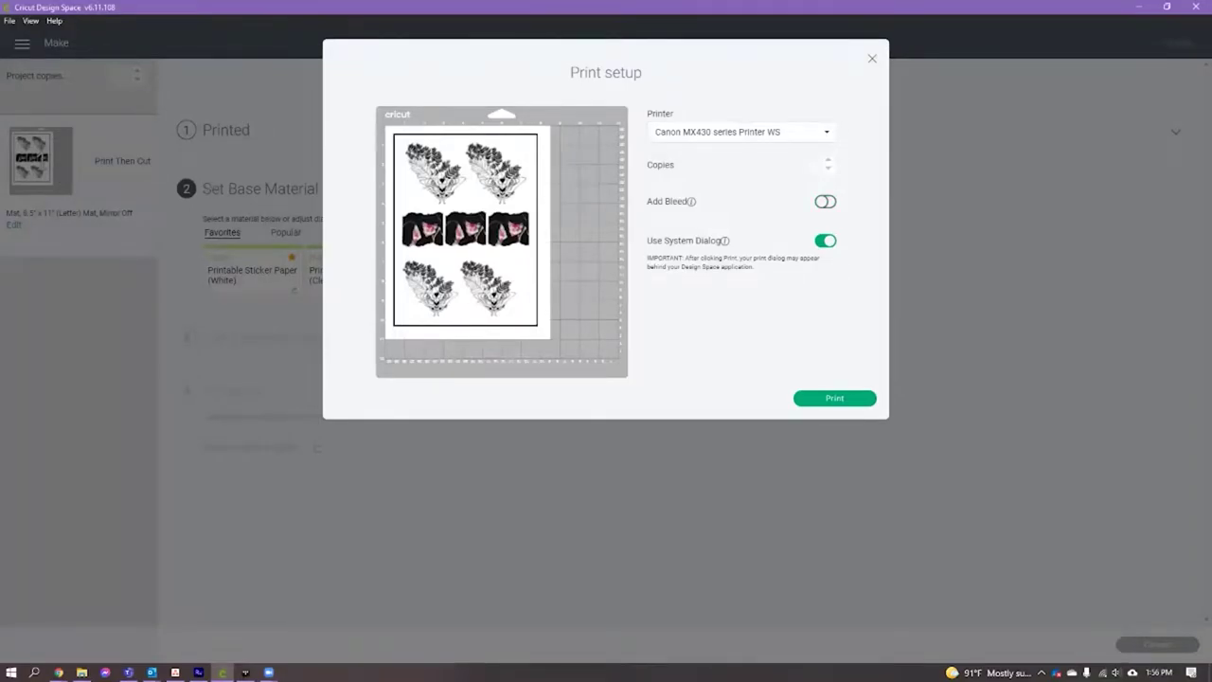
mouse_move(692, 200)
key("Return")
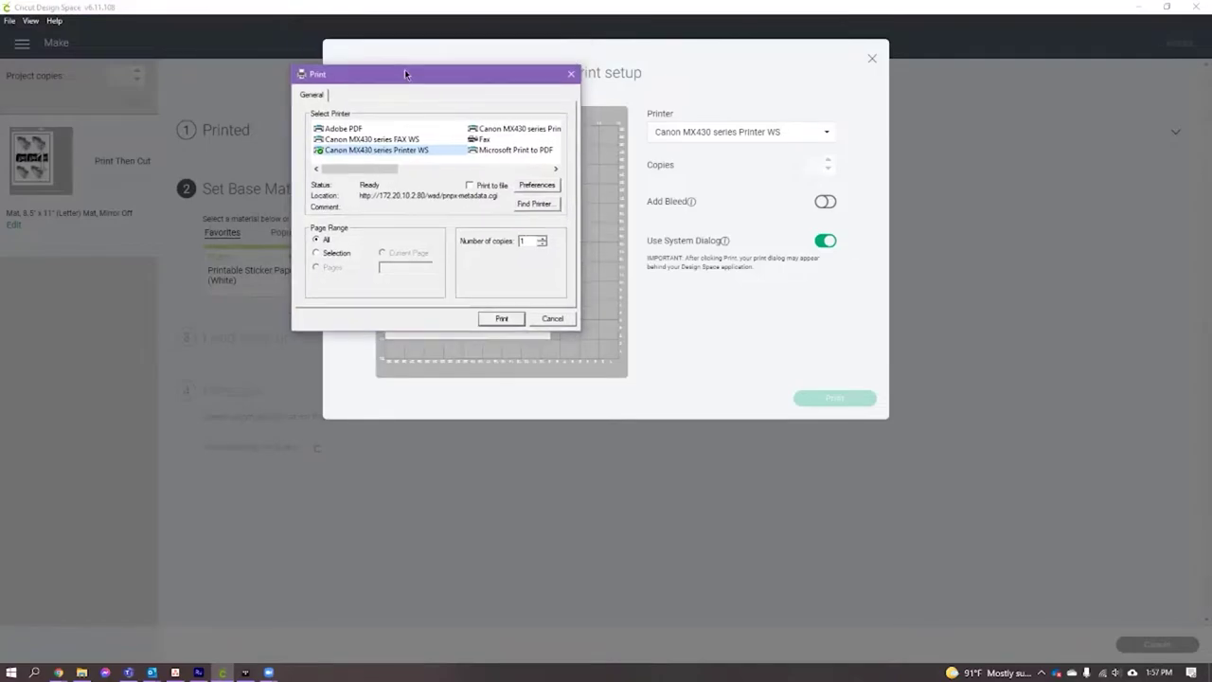
In the Canon printer's preferences, choose Plain Paper as the media type and set the print quality to High
key("F2")
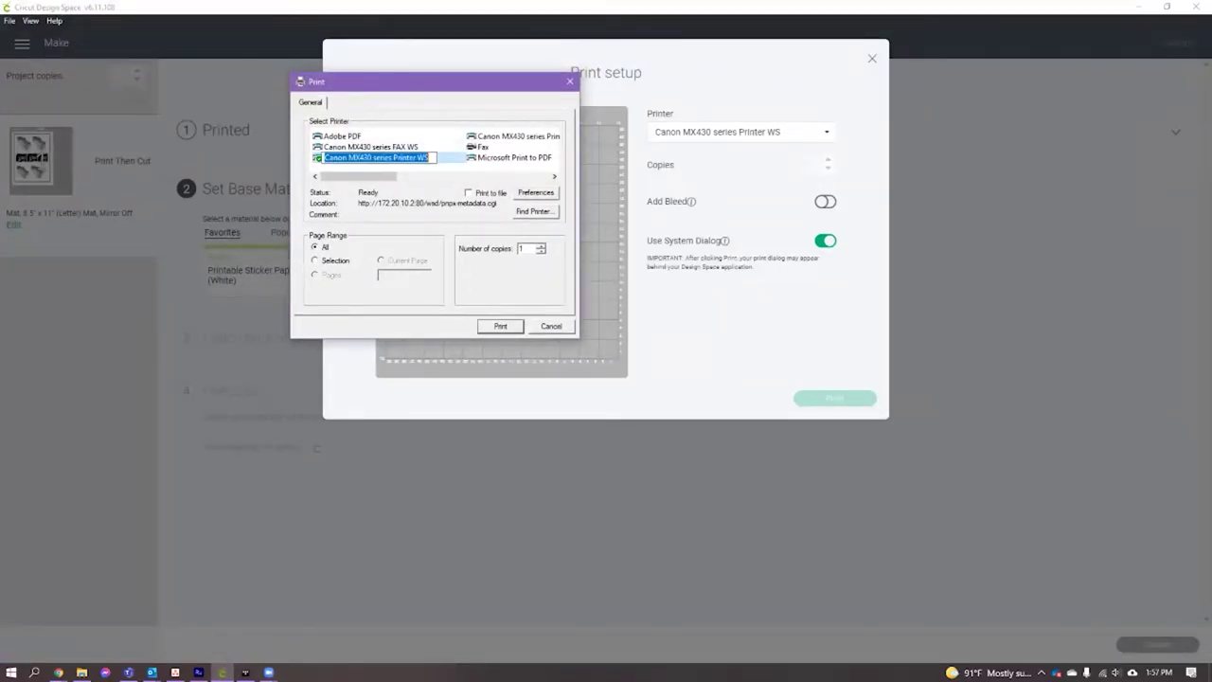
key("Tab")
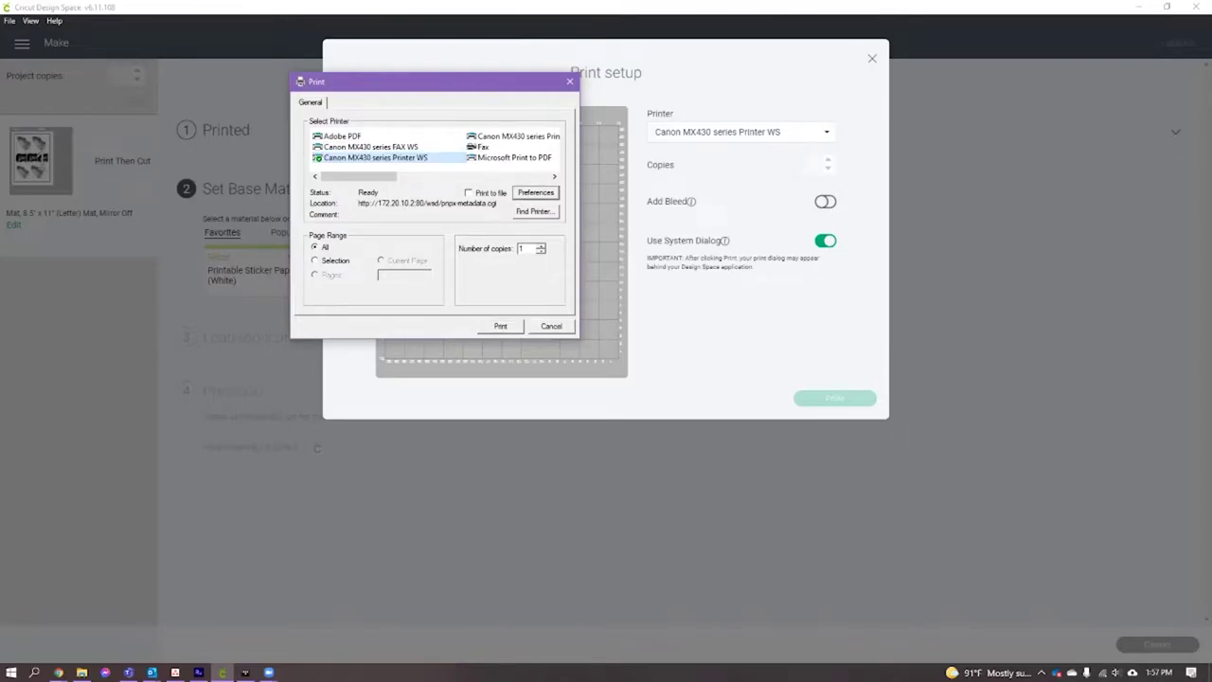
key("Return")
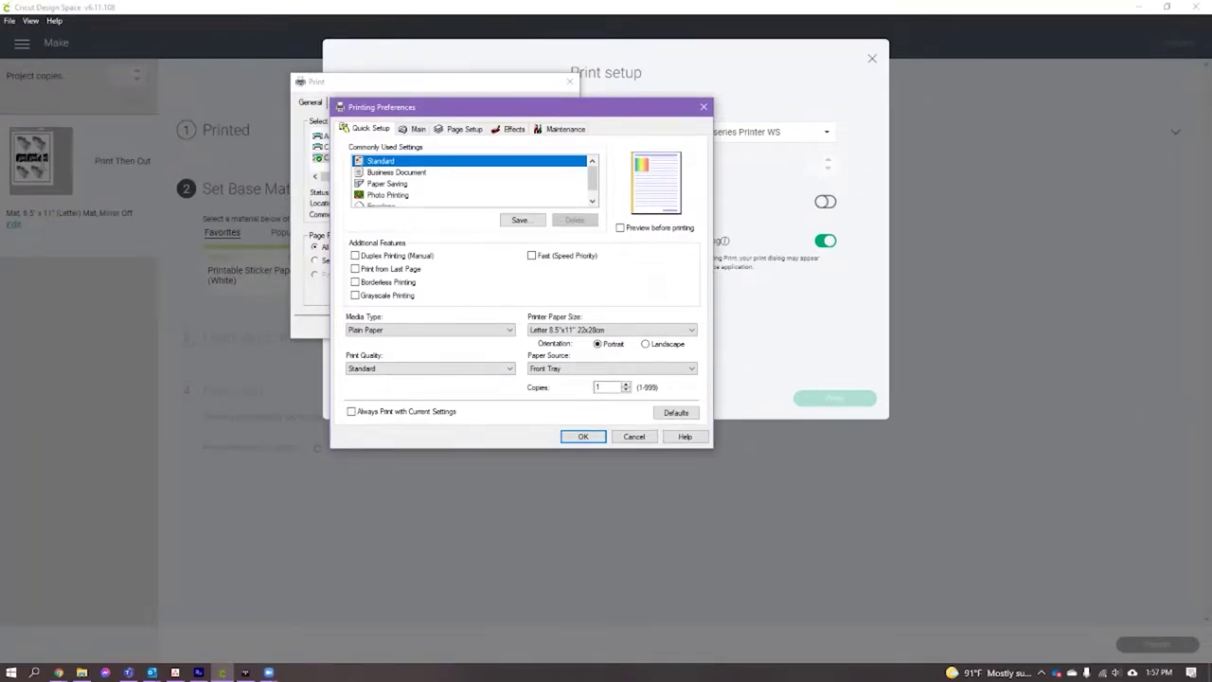
left_click(431, 330)
left_click(379, 339)
left_click(431, 369)
left_click(379, 398)
left_click(431, 330)
mouse_move(390, 359)
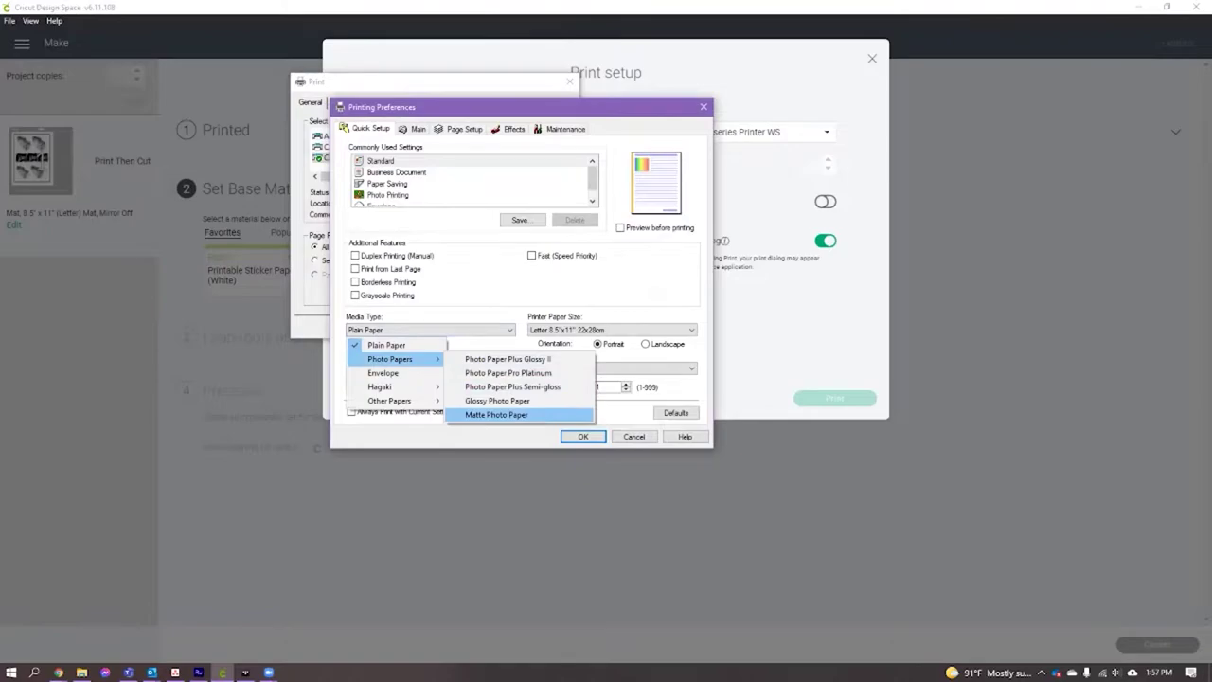
key("Escape")
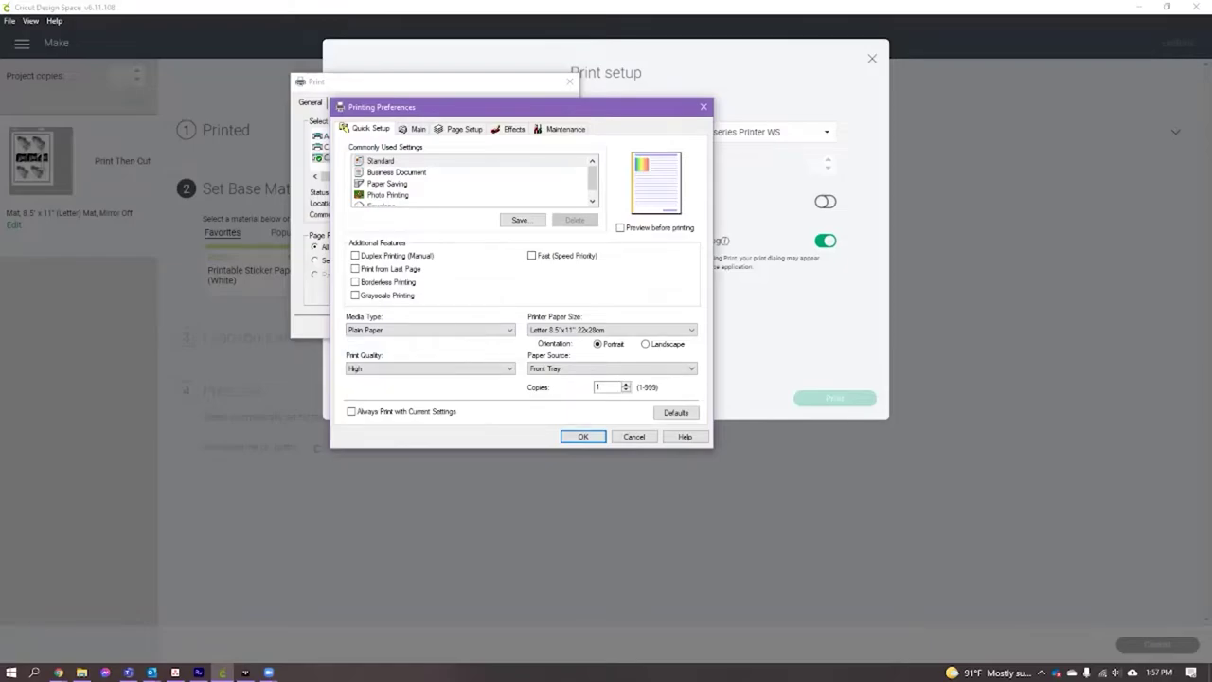
Apply the printing preferences and print the sticker sheet
key("Return")
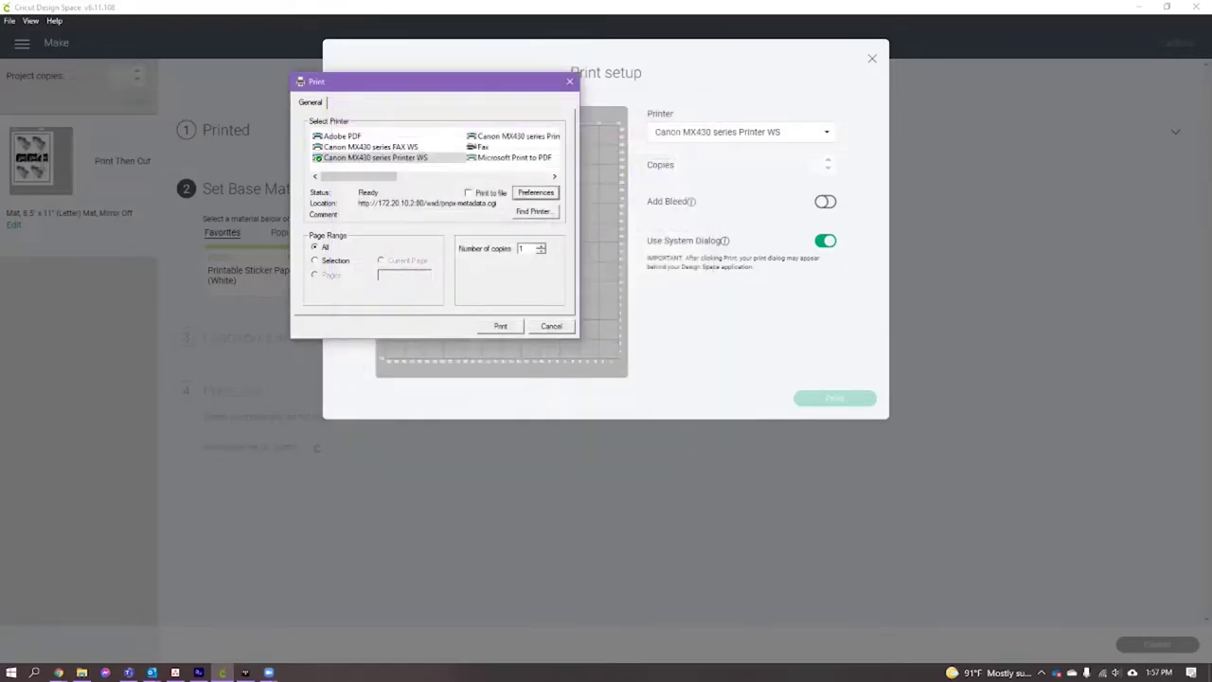
key("Return")
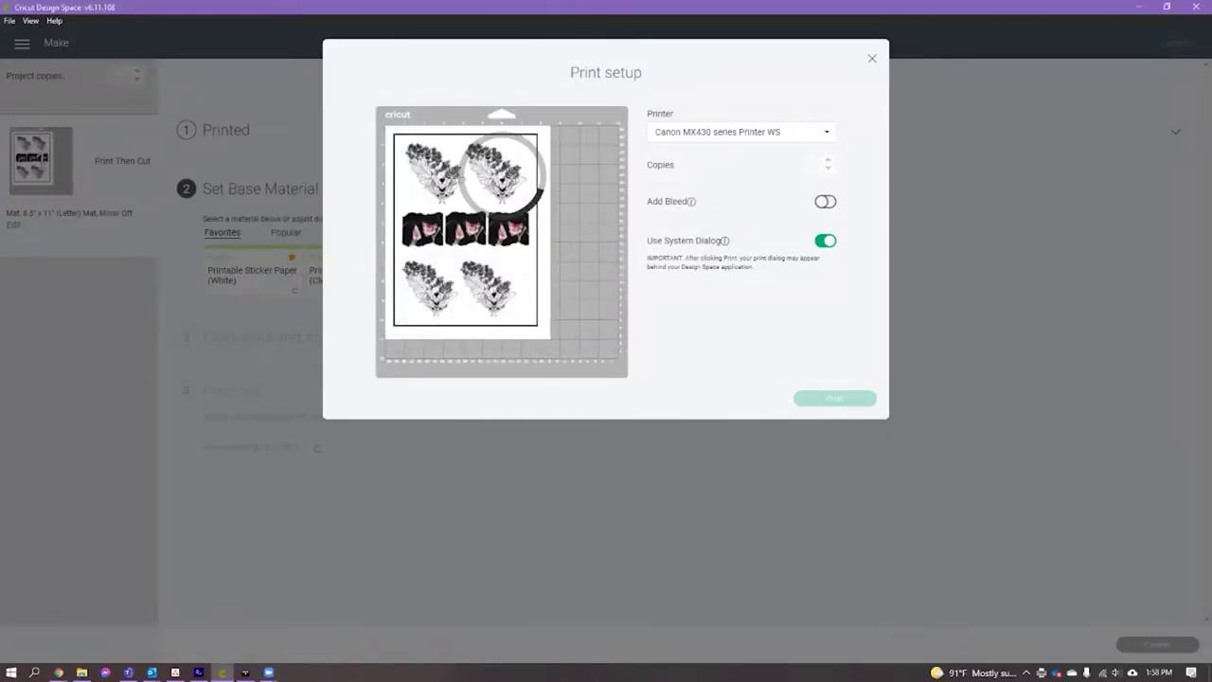